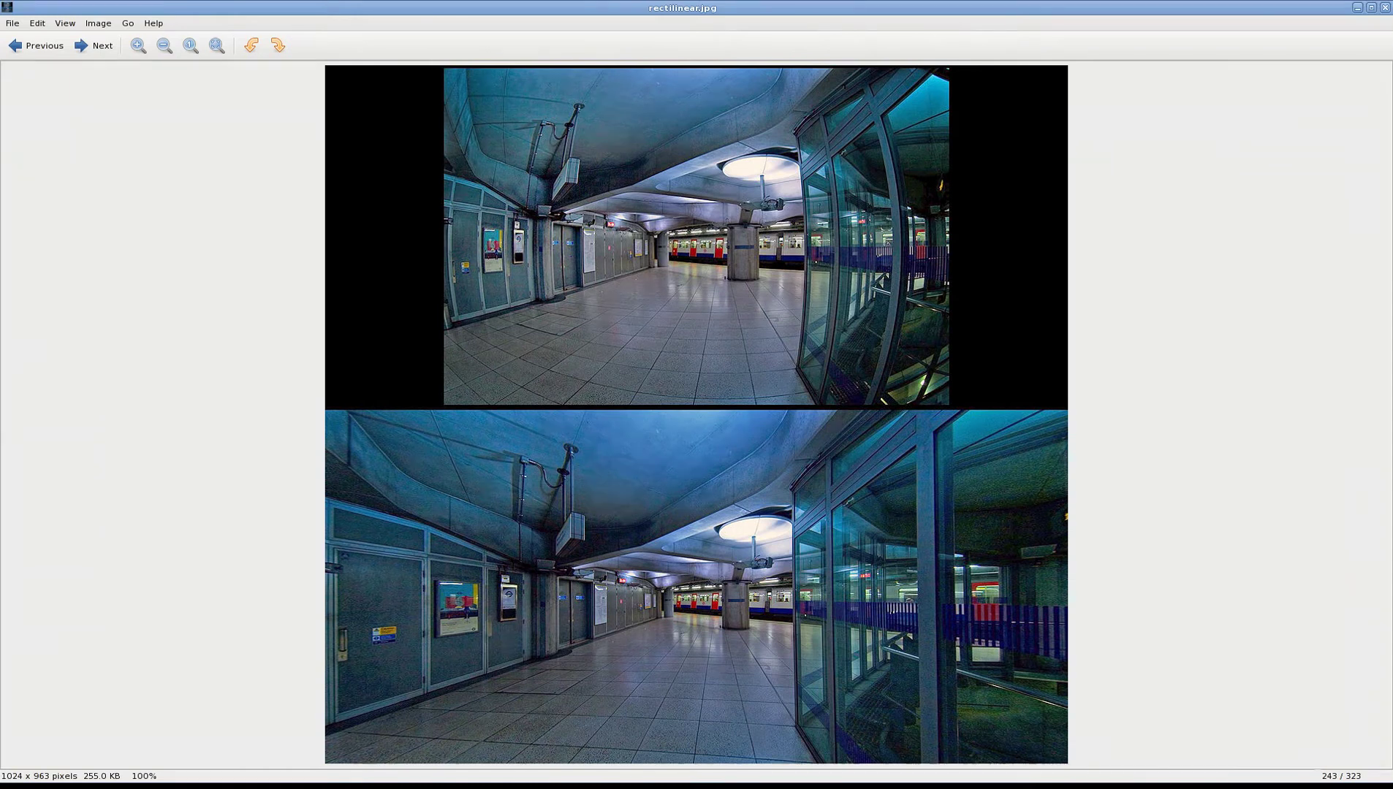
Switch back to 3DEqualizer4, showing the rectilinear subway image with the 30 mm lens.
{"action": "key", "text": "alt+Tab"}
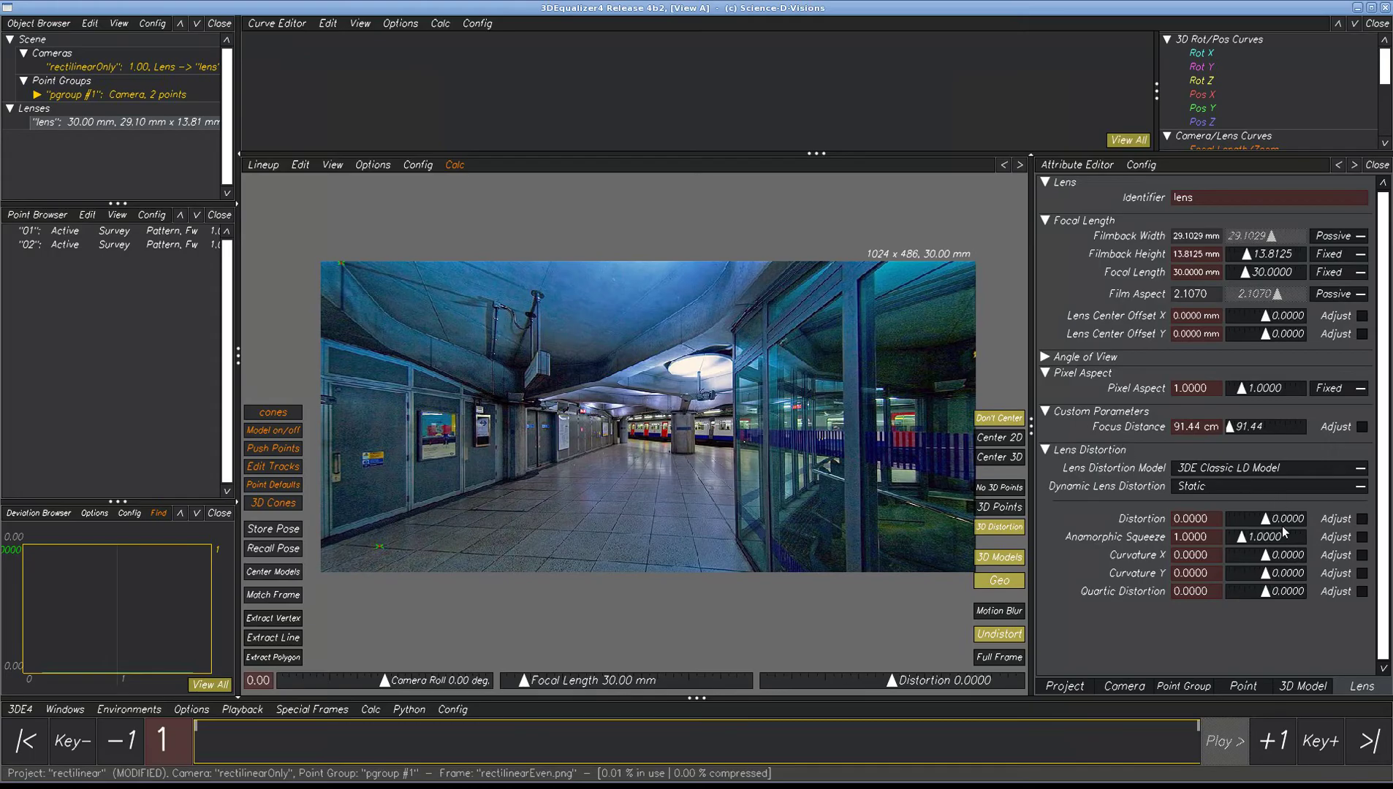
Sweep the lens Distortion from barrel to pincushion, leaving it at 0.0495.
{"action": "mouse_move", "coordinate": [1259, 525]}
{"action": "left_mouse_down"}
{"action": "mouse_move", "coordinate": [1279, 528]}
{"action": "mouse_move", "coordinate": [1243, 536]}
{"action": "left_mouse_up"}
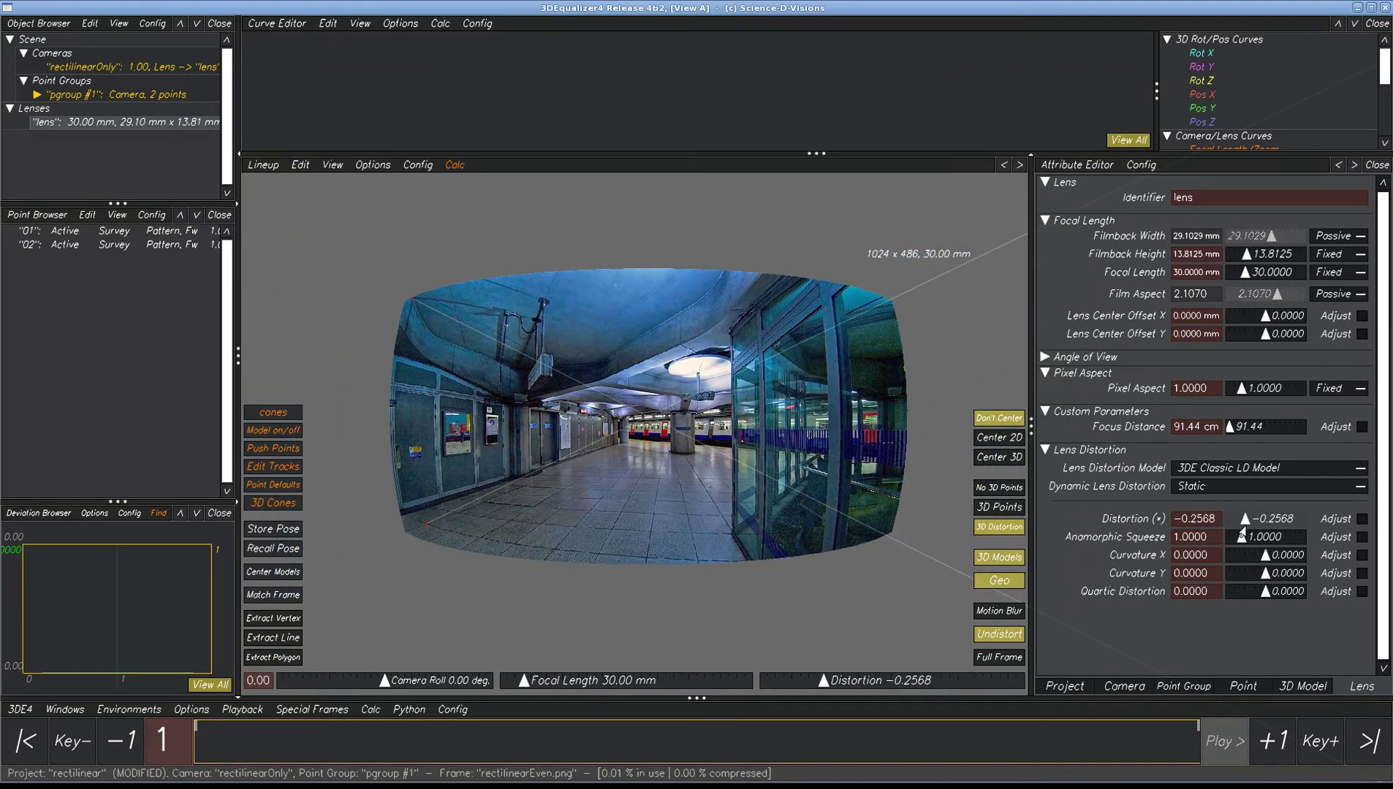
{"action": "mouse_move", "coordinate": [1243, 535]}
{"action": "left_mouse_down"}
{"action": "mouse_move", "coordinate": [1282, 523]}
{"action": "mouse_move", "coordinate": [1243, 534]}
{"action": "left_mouse_up"}
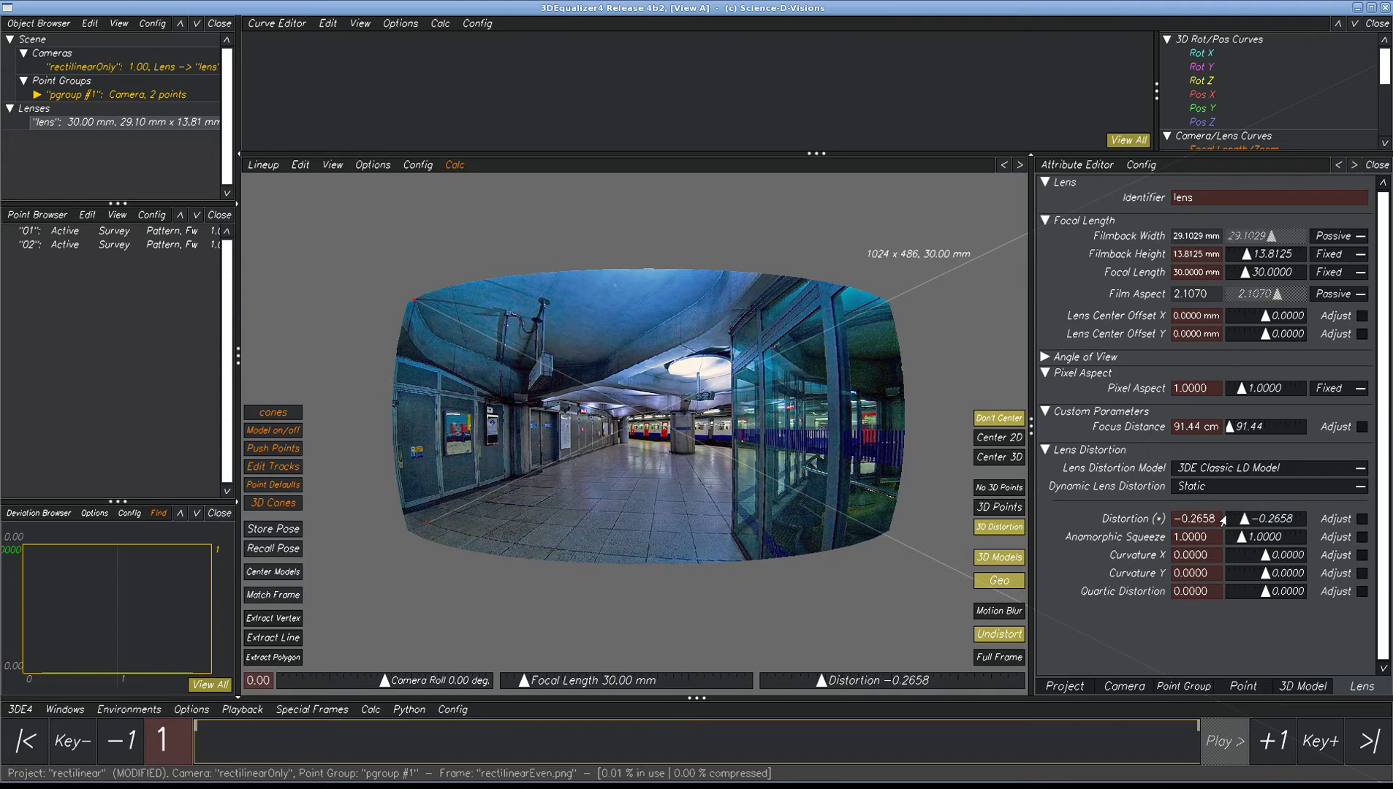
{"action": "mouse_move", "coordinate": [1245, 520]}
{"action": "left_mouse_down"}
{"action": "mouse_move", "coordinate": [1292, 520]}
{"action": "mouse_move", "coordinate": [1270, 521]}
{"action": "left_mouse_up"}
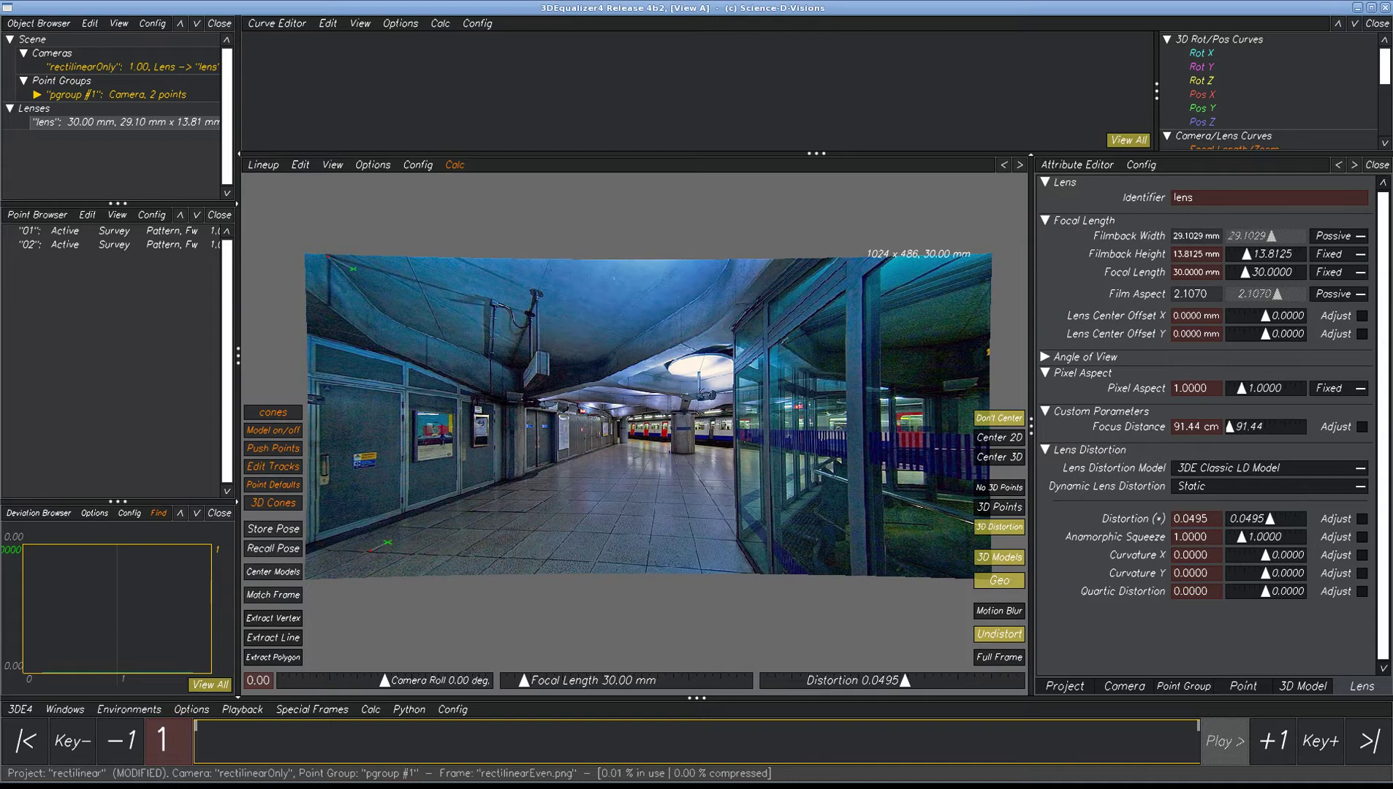
Read the Radial distortion section of the Distortion (optics) article in Firefox.
{"action": "key", "text": "alt+Tab"}
{"action": "left_click", "coordinate": [106, 42]}
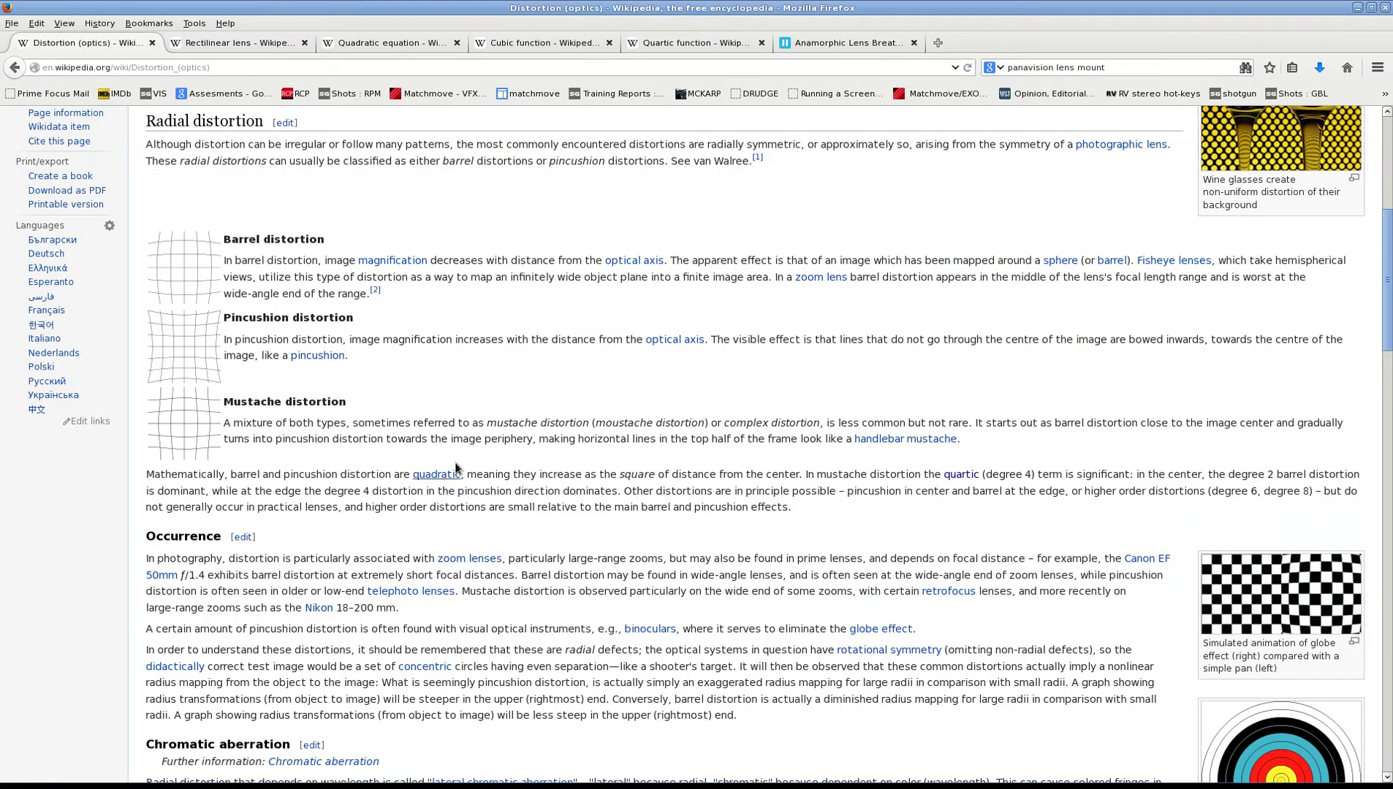
{"action": "scroll", "coordinate": [504, 413], "scroll_direction": "up", "scroll_amount": 5}
{"action": "scroll", "coordinate": [502, 418], "scroll_direction": "down", "scroll_amount": 3}
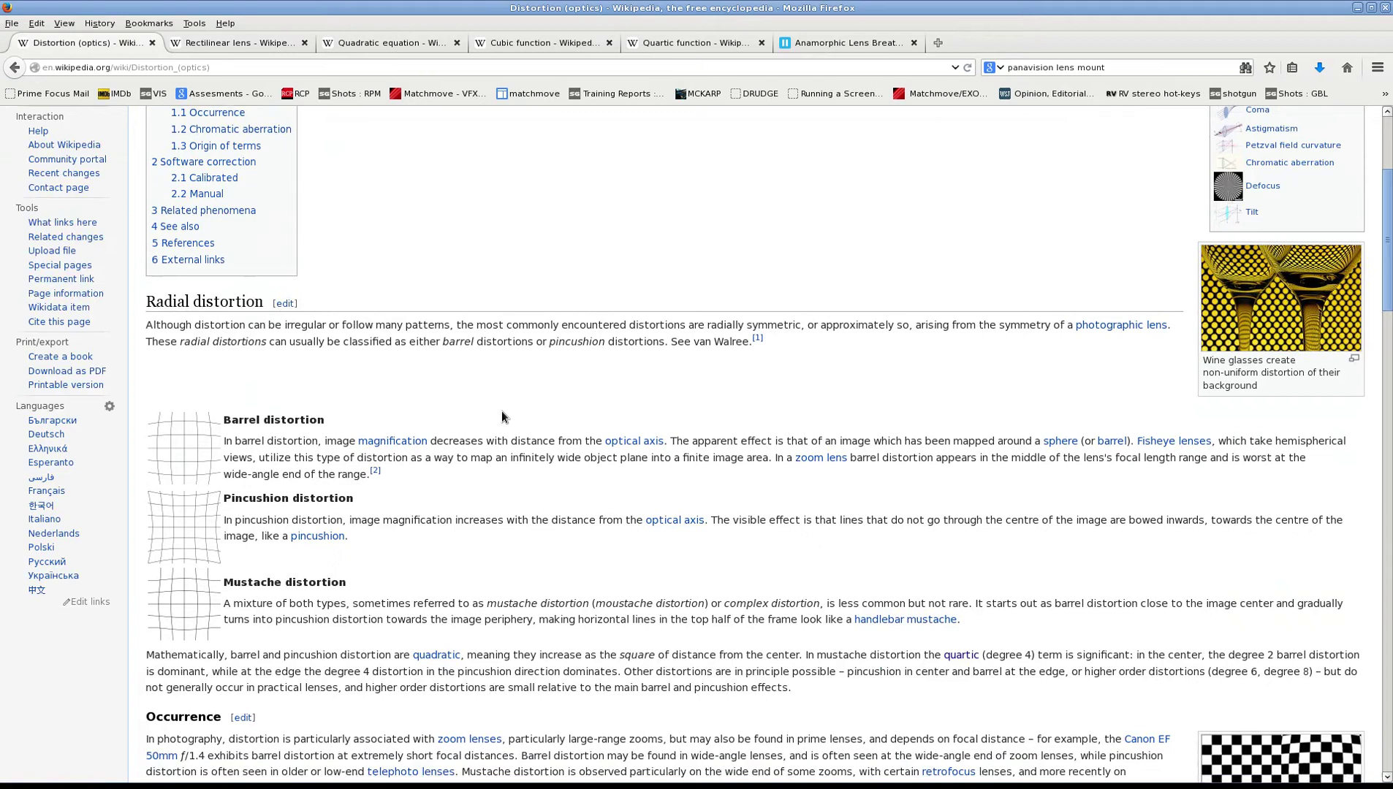
{"action": "scroll", "coordinate": [503, 414], "scroll_direction": "down", "scroll_amount": 4}
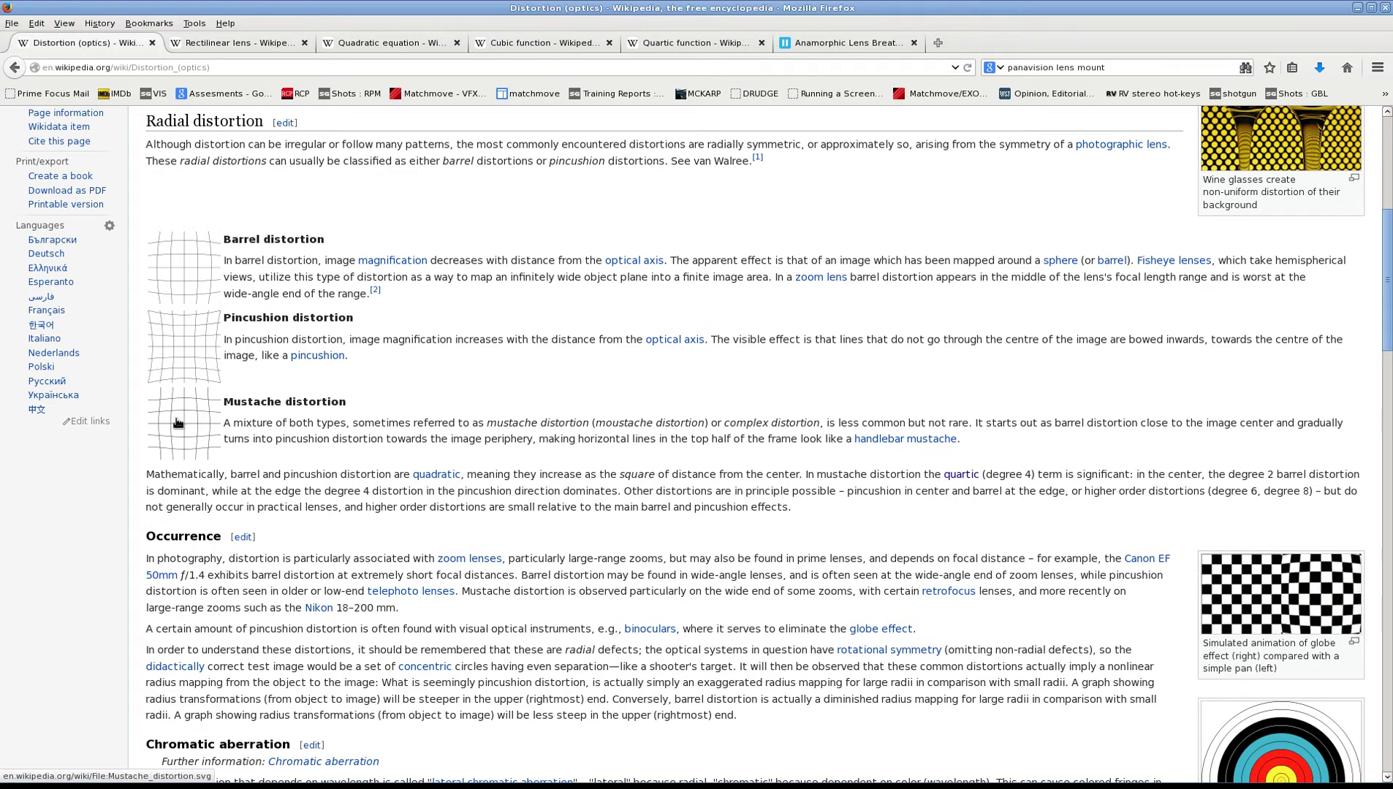
{"action": "scroll", "coordinate": [183, 380], "scroll_direction": "down", "scroll_amount": 5}
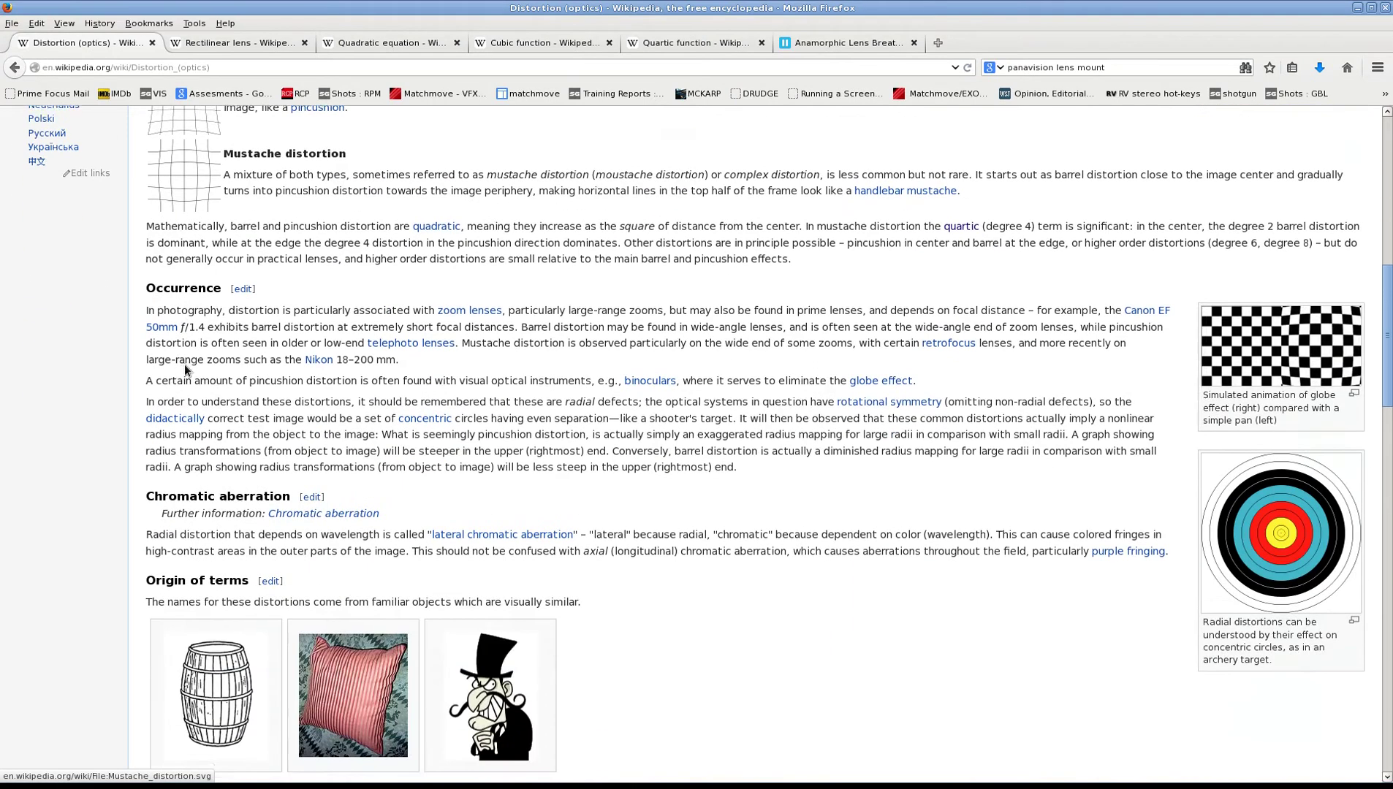
{"action": "scroll", "coordinate": [185, 370], "scroll_direction": "down", "scroll_amount": 4}
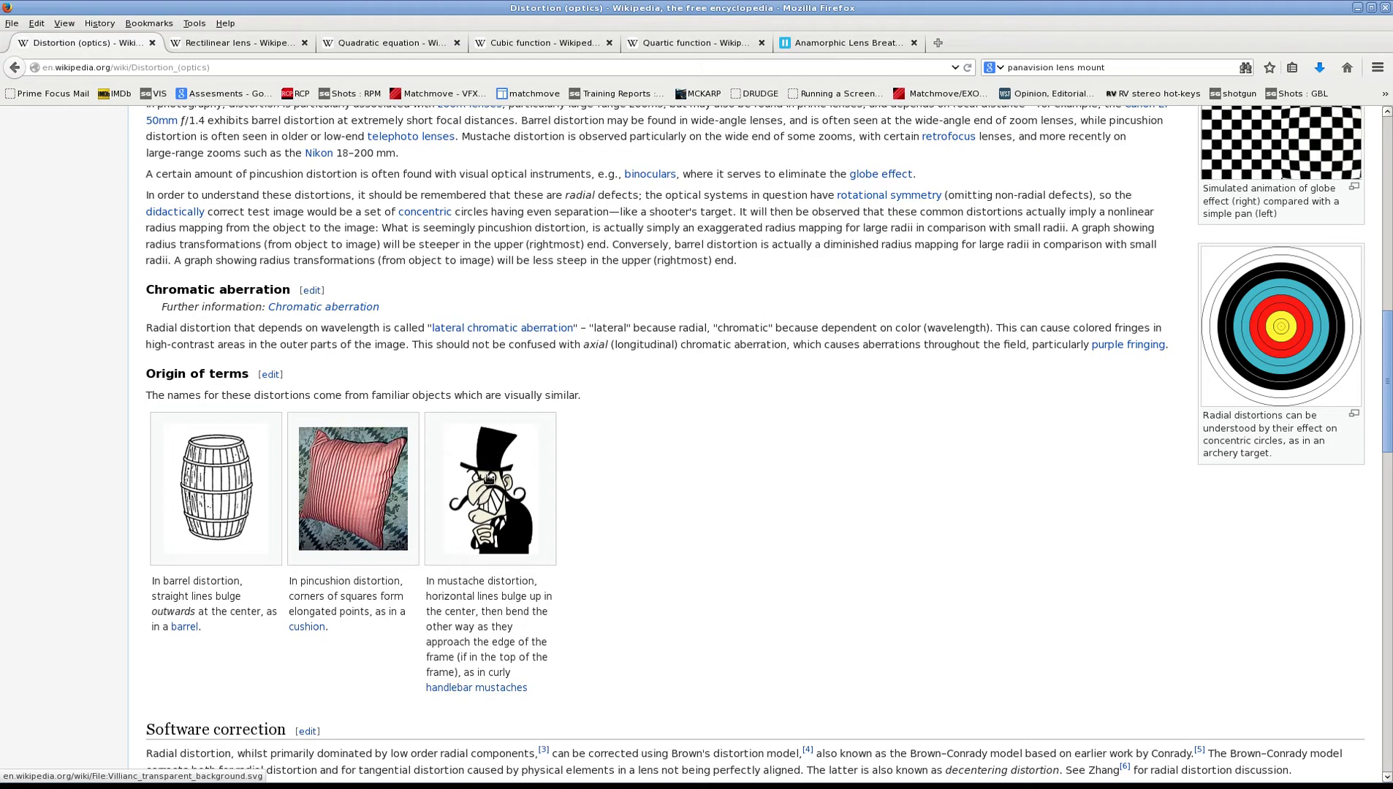
{"action": "scroll", "coordinate": [686, 546], "scroll_direction": "up", "scroll_amount": 4}
{"action": "scroll", "coordinate": [685, 546], "scroll_direction": "up", "scroll_amount": 7}
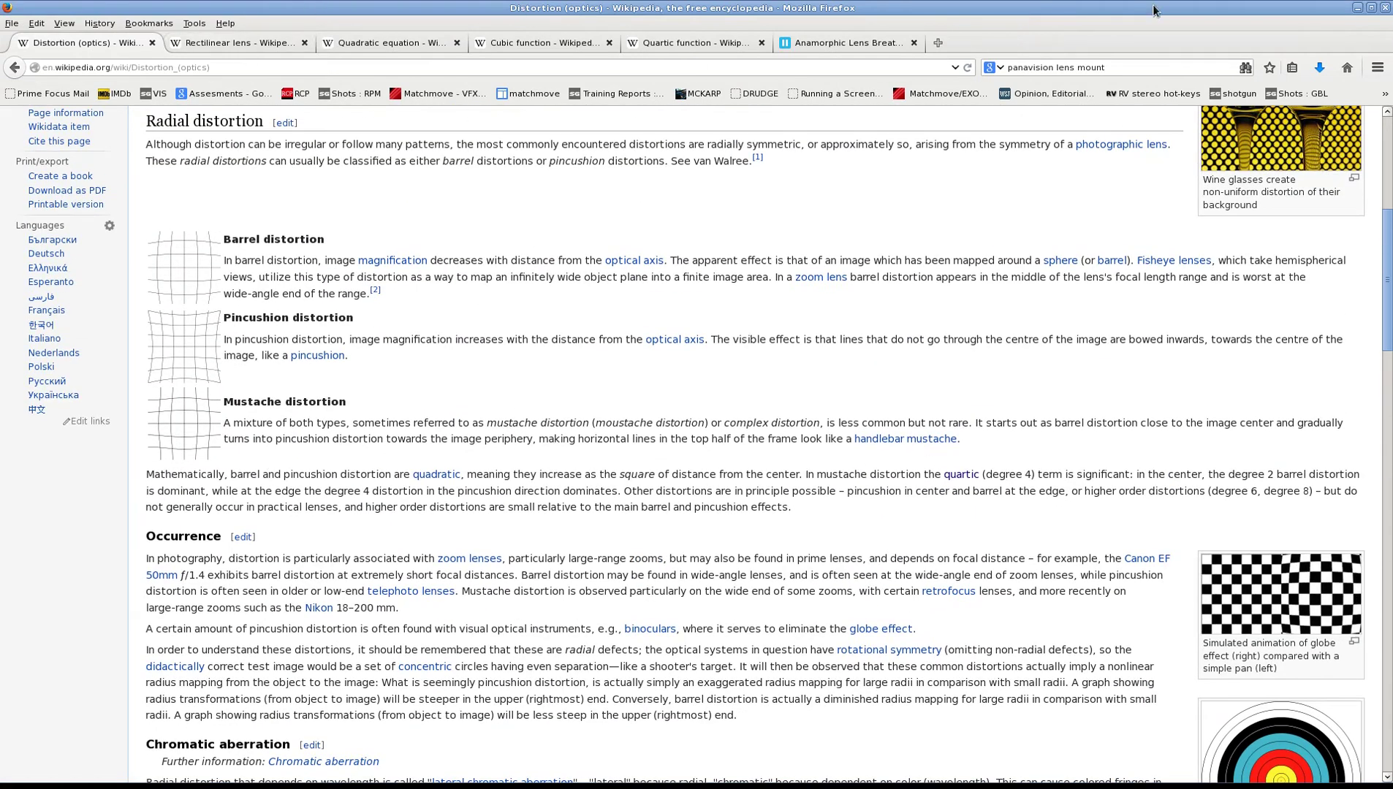
Minimise Firefox and reset the lens Distortion to 0.
{"action": "left_click", "coordinate": [1356, 9]}
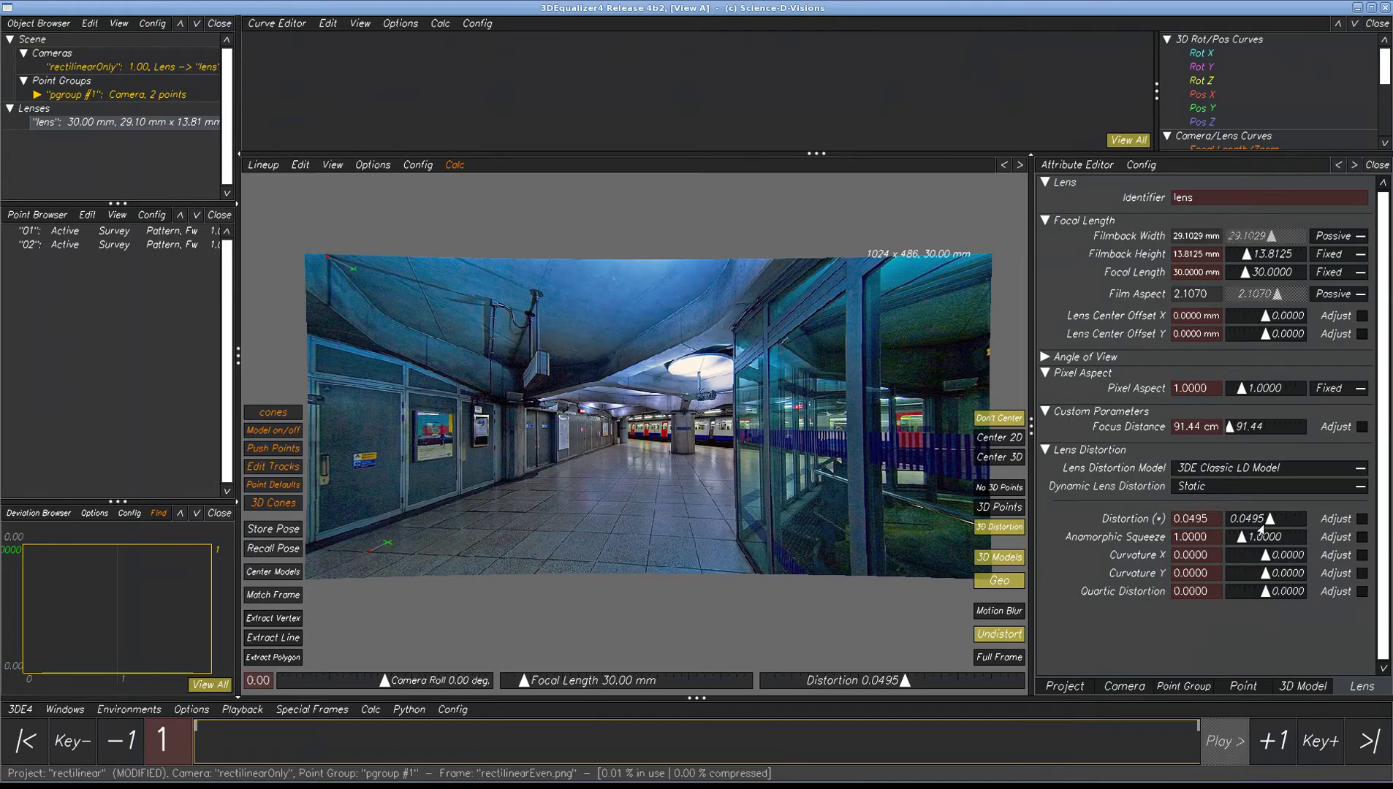
{"action": "double_click", "coordinate": [1186, 522]}
{"action": "type", "text": "0"}
{"action": "key", "text": "Return"}
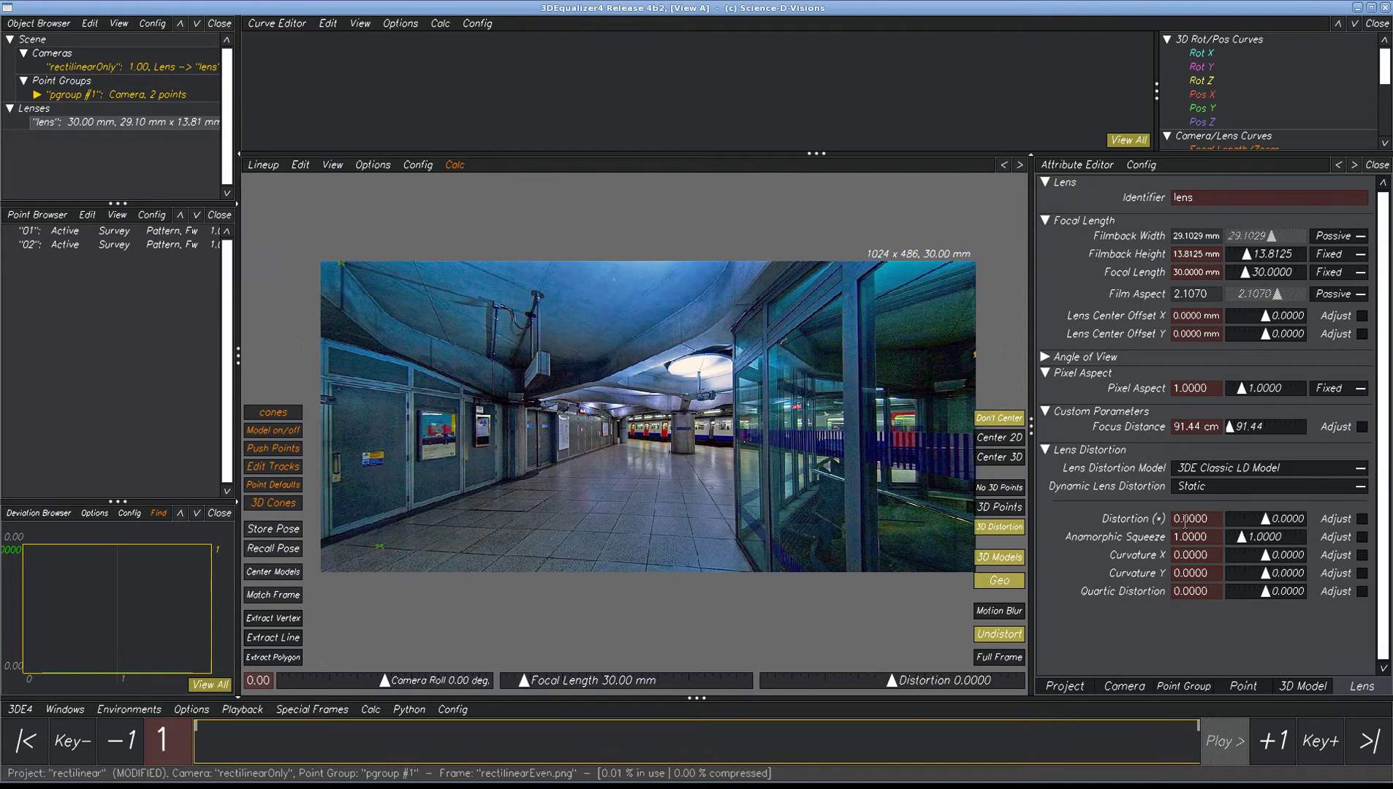
Try a barrel Distortion of -0.0946, then set Distortion back to 0.
{"action": "mouse_move", "coordinate": [1263, 522]}
{"action": "left_mouse_down"}
{"action": "mouse_move", "coordinate": [1240, 521]}
{"action": "mouse_move", "coordinate": [1274, 521]}
{"action": "mouse_move", "coordinate": [1258, 521]}
{"action": "left_mouse_up"}
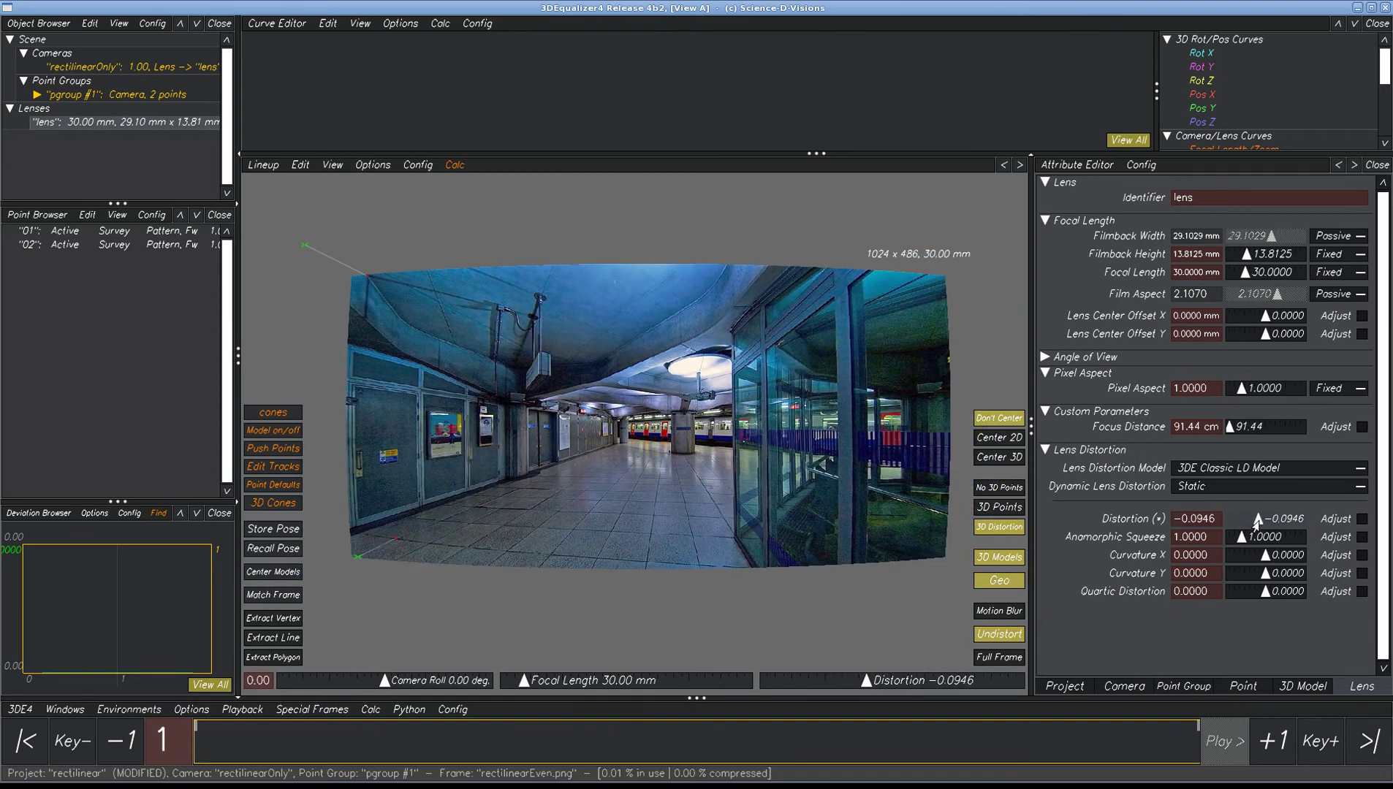
{"action": "double_click", "coordinate": [1204, 520]}
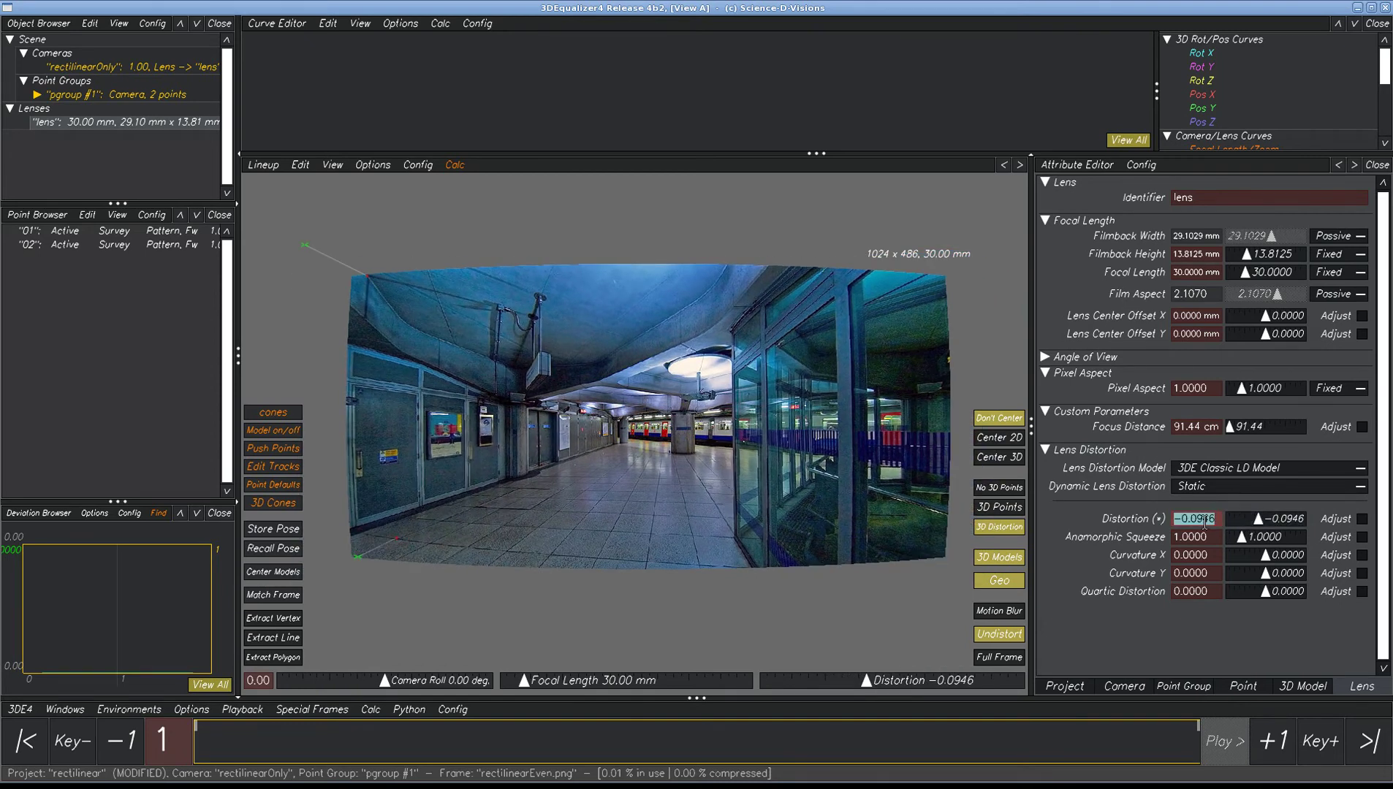
{"action": "type", "text": "0"}
{"action": "key", "text": "Return"}
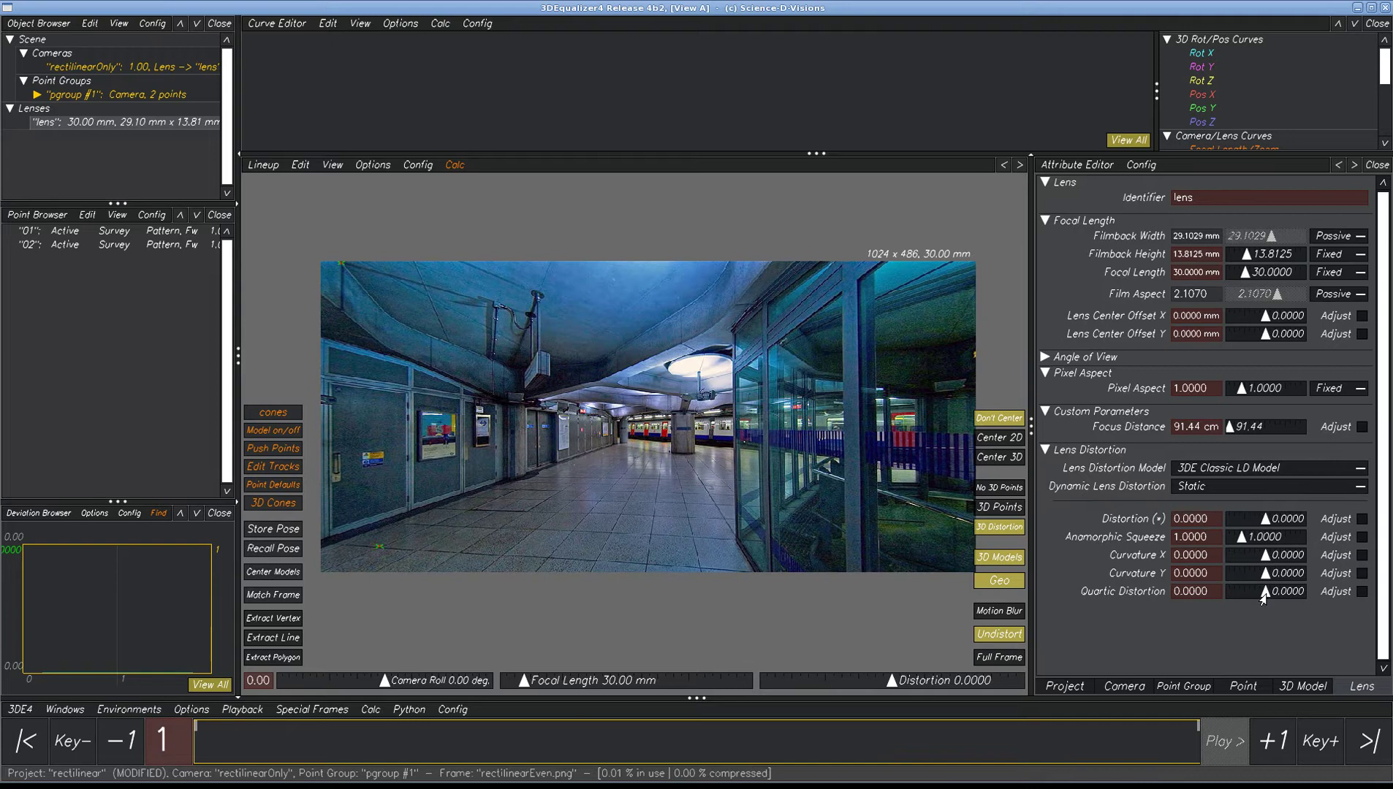
Combine Distortion and Quartic Distortion values, ending at Distortion 0.2117 and Quartic -0.1036.
{"action": "left_click_drag", "start_coordinate": [1263, 598], "coordinate": [1271, 594]}
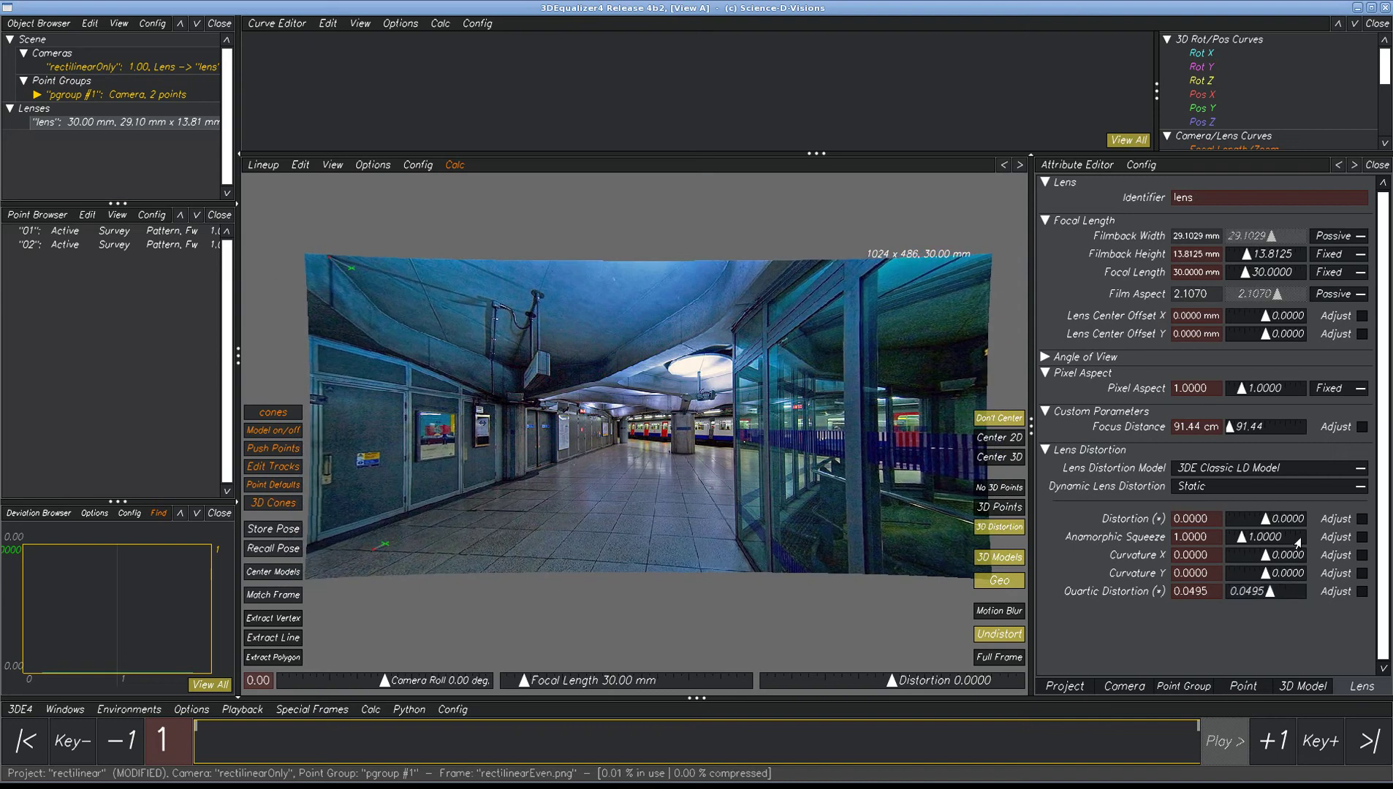
{"action": "left_click_drag", "start_coordinate": [1262, 519], "coordinate": [1272, 520]}
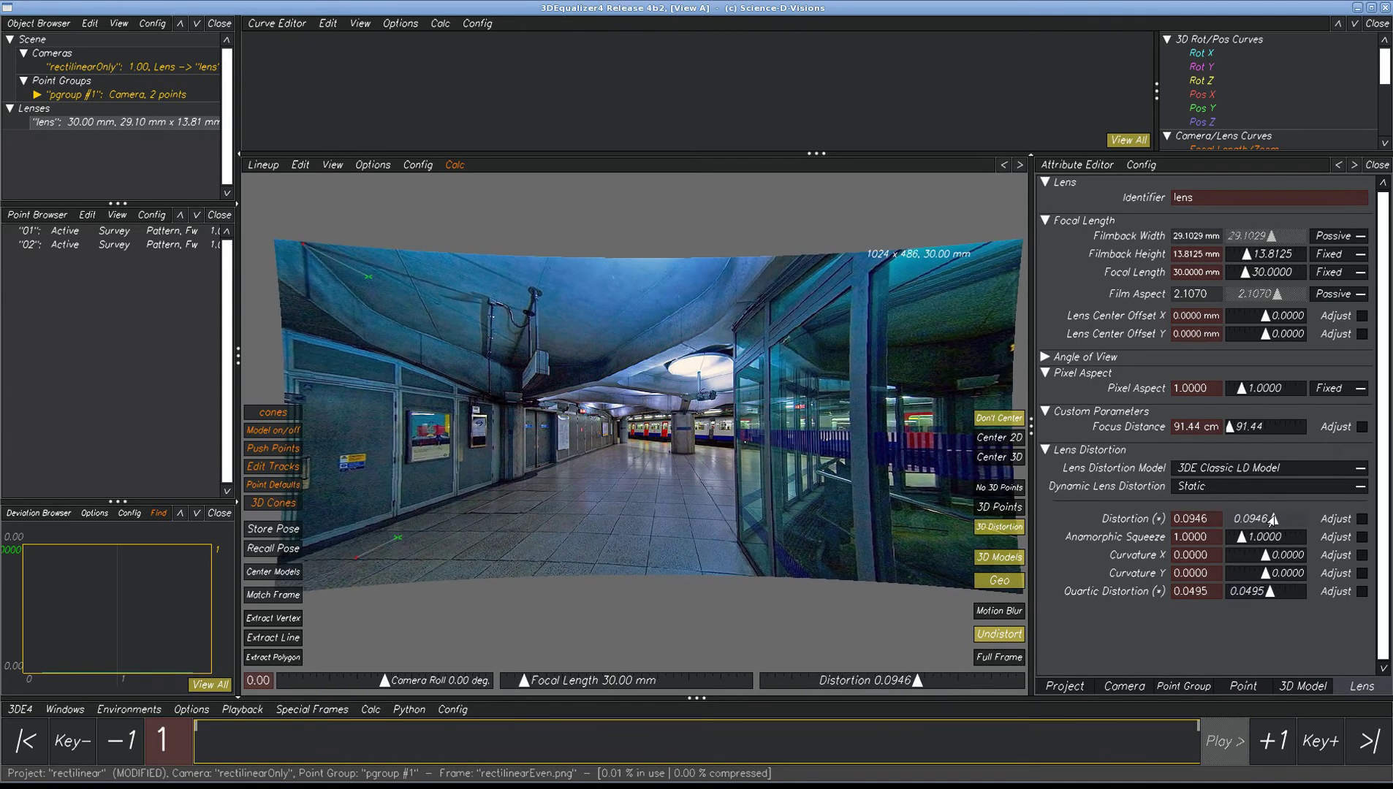
{"action": "mouse_move", "coordinate": [1263, 596]}
{"action": "left_mouse_down"}
{"action": "mouse_move", "coordinate": [1251, 596]}
{"action": "mouse_move", "coordinate": [1264, 592]}
{"action": "left_mouse_up"}
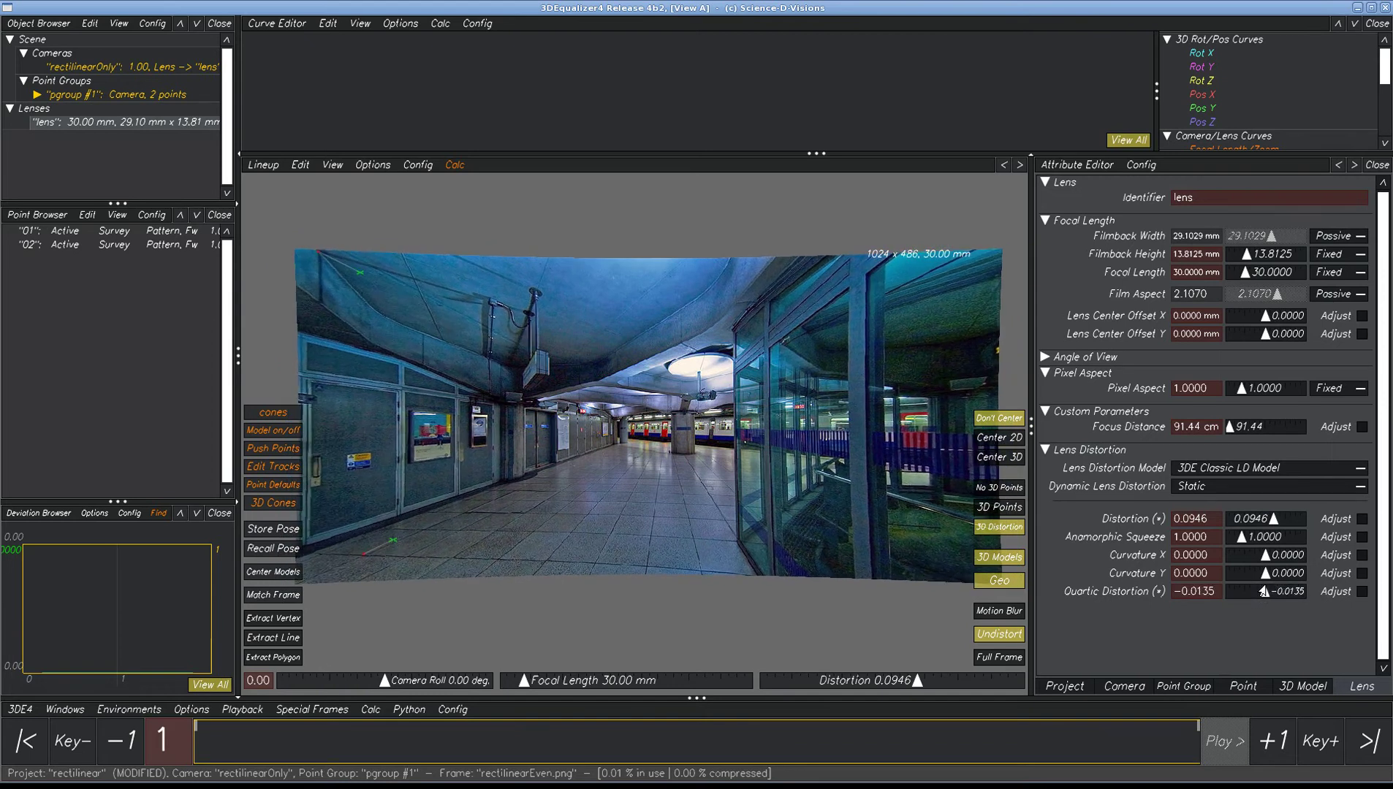
{"action": "left_click_drag", "start_coordinate": [1272, 528], "coordinate": [1275, 527]}
{"action": "left_click_drag", "start_coordinate": [1265, 599], "coordinate": [1260, 593]}
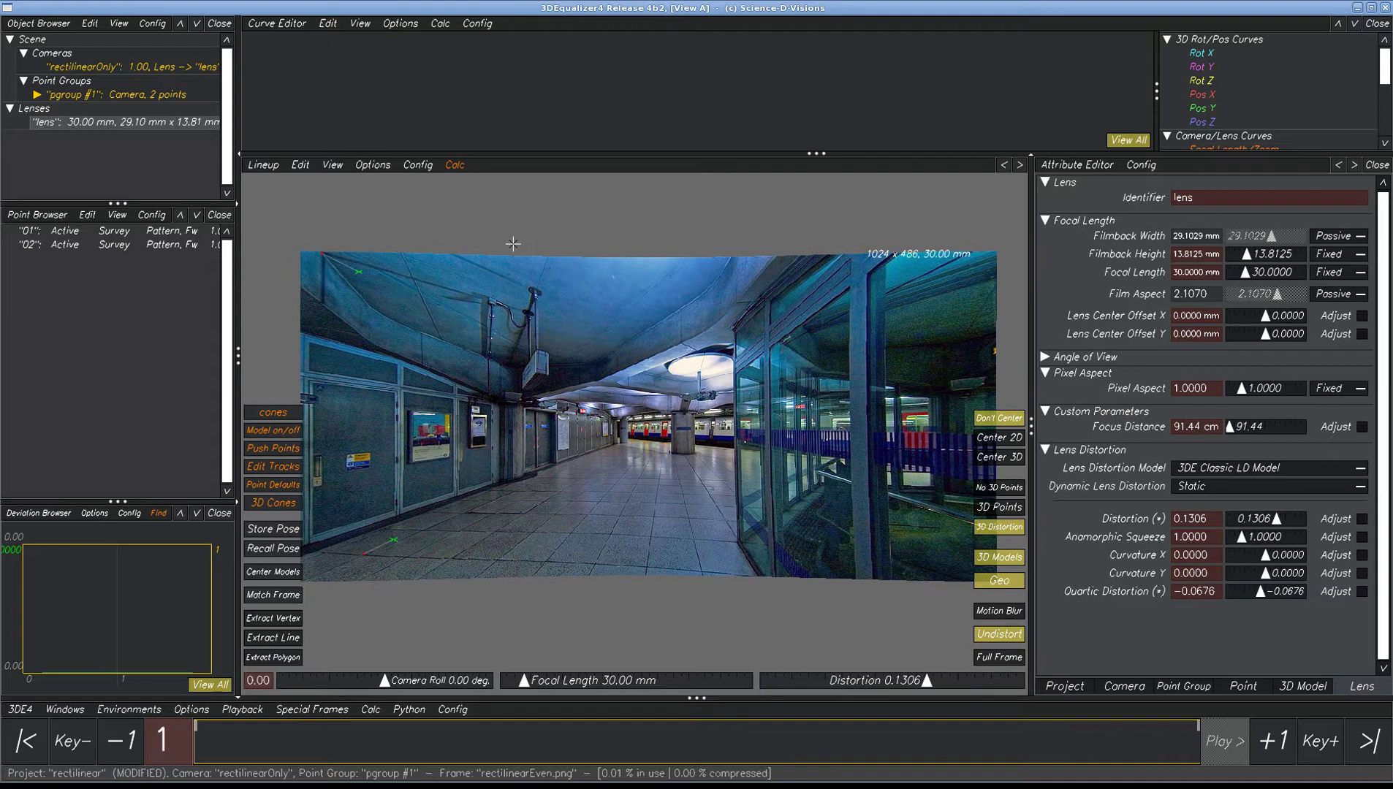
{"action": "left_click_drag", "start_coordinate": [1275, 520], "coordinate": [1280, 520]}
{"action": "left_click_drag", "start_coordinate": [1260, 593], "coordinate": [1256, 596]}
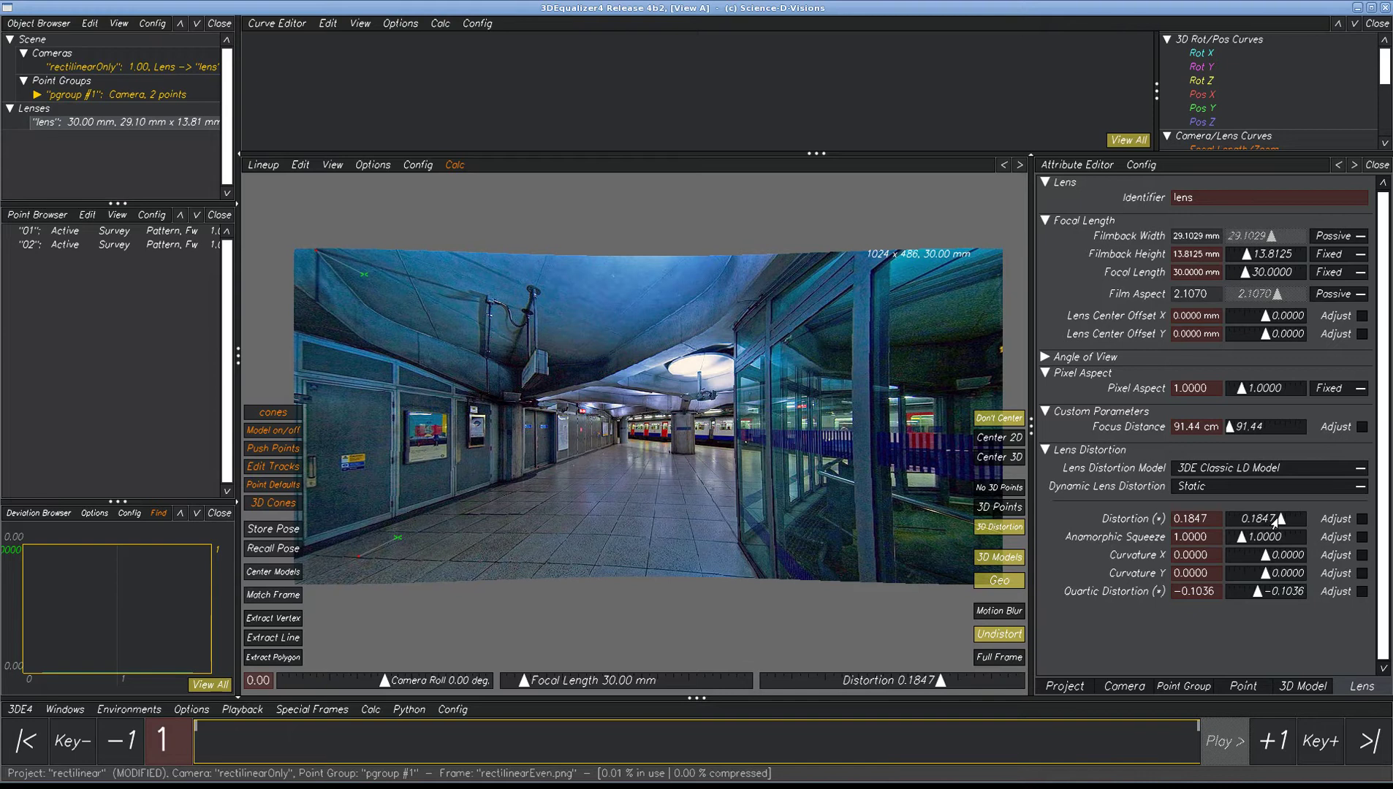
{"action": "left_click_drag", "start_coordinate": [1279, 519], "coordinate": [1280, 524]}
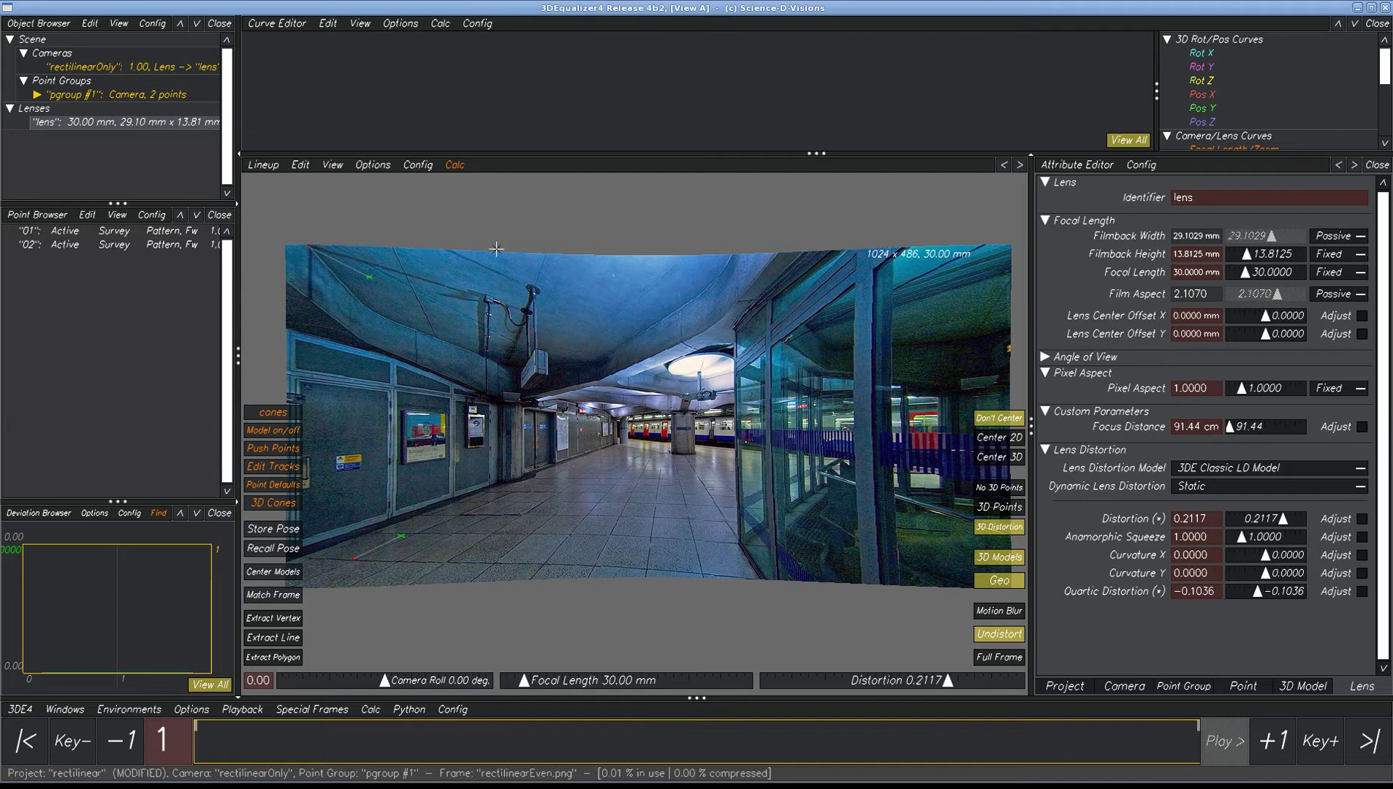
Reset Distortion and Quartic Distortion to 0, then view the Quadratic equation article.
{"action": "double_click", "coordinate": [1182, 518]}
{"action": "type", "text": "0"}
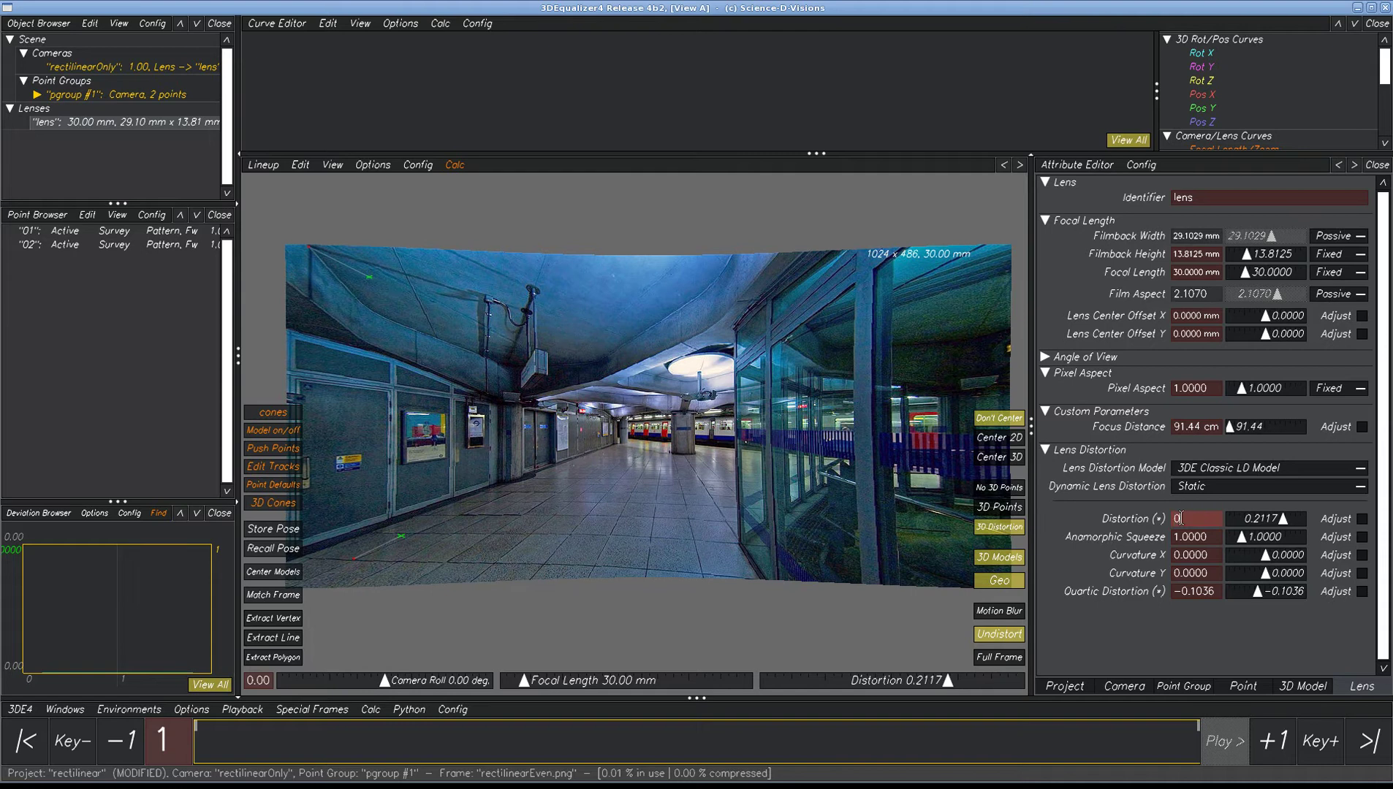
{"action": "key", "text": "Return"}
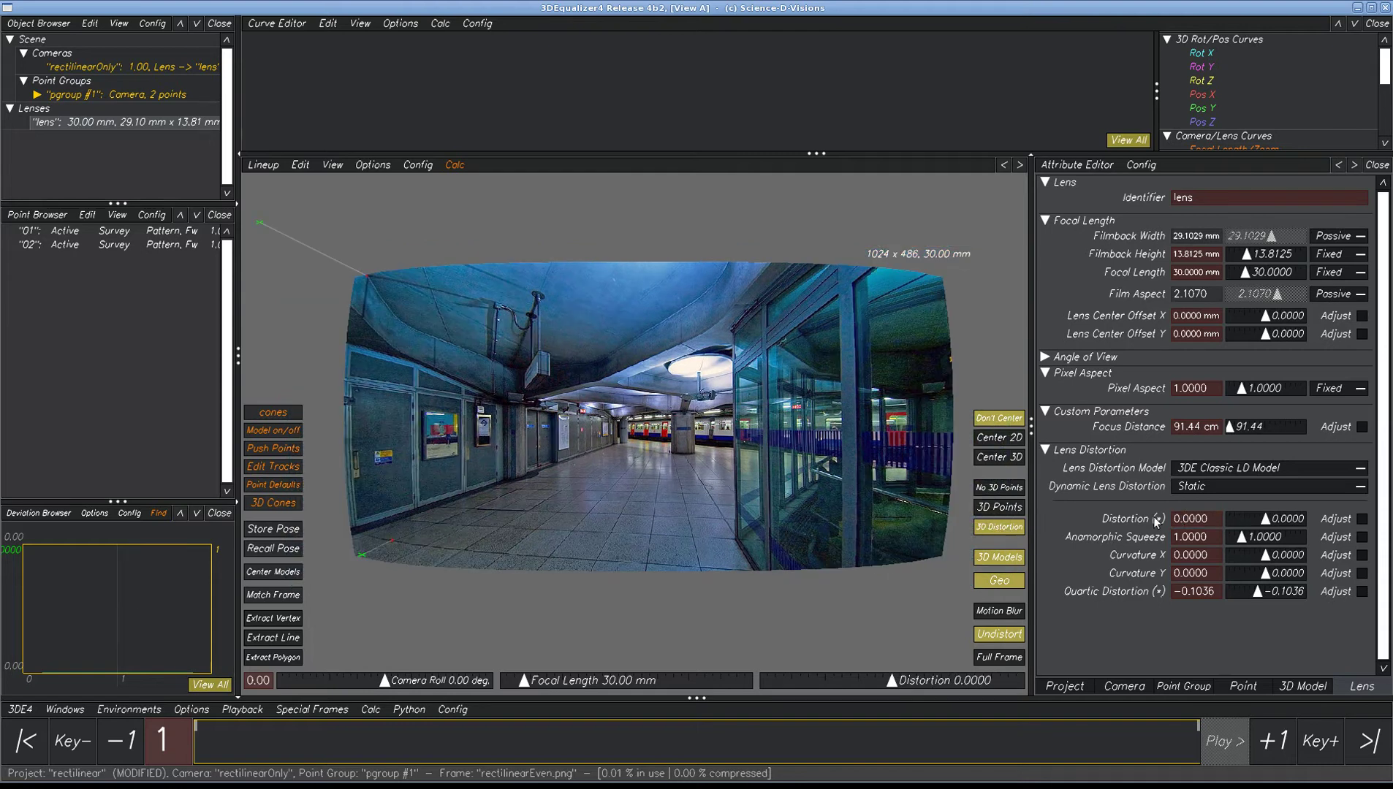
{"action": "triple_click", "coordinate": [1199, 589]}
{"action": "type", "text": "0"}
{"action": "key", "text": "Return"}
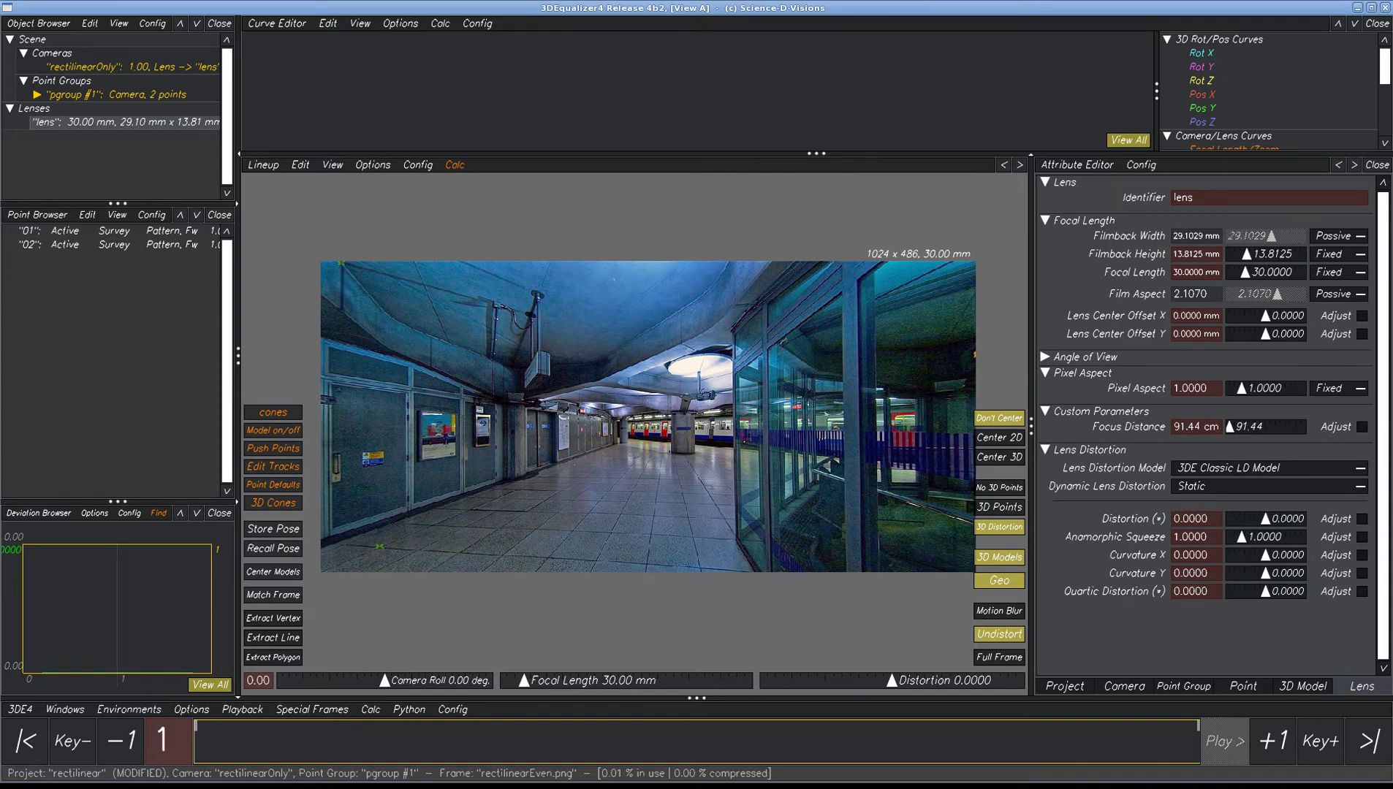
{"action": "key", "text": "alt+Tab"}
{"action": "left_click", "coordinate": [379, 45]}
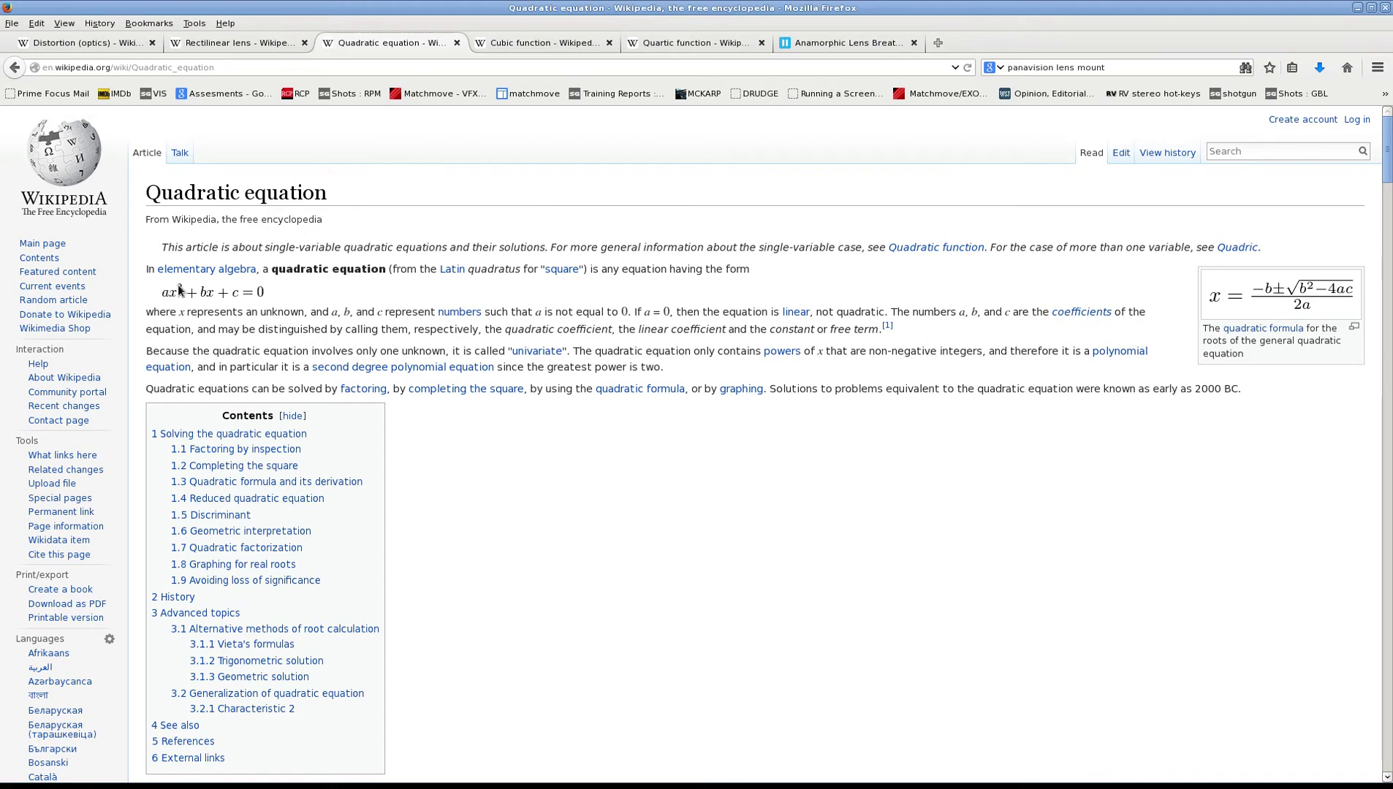
Browse the Cubic function and Quartic function articles, then minimise Firefox.
{"action": "left_click", "coordinate": [561, 44]}
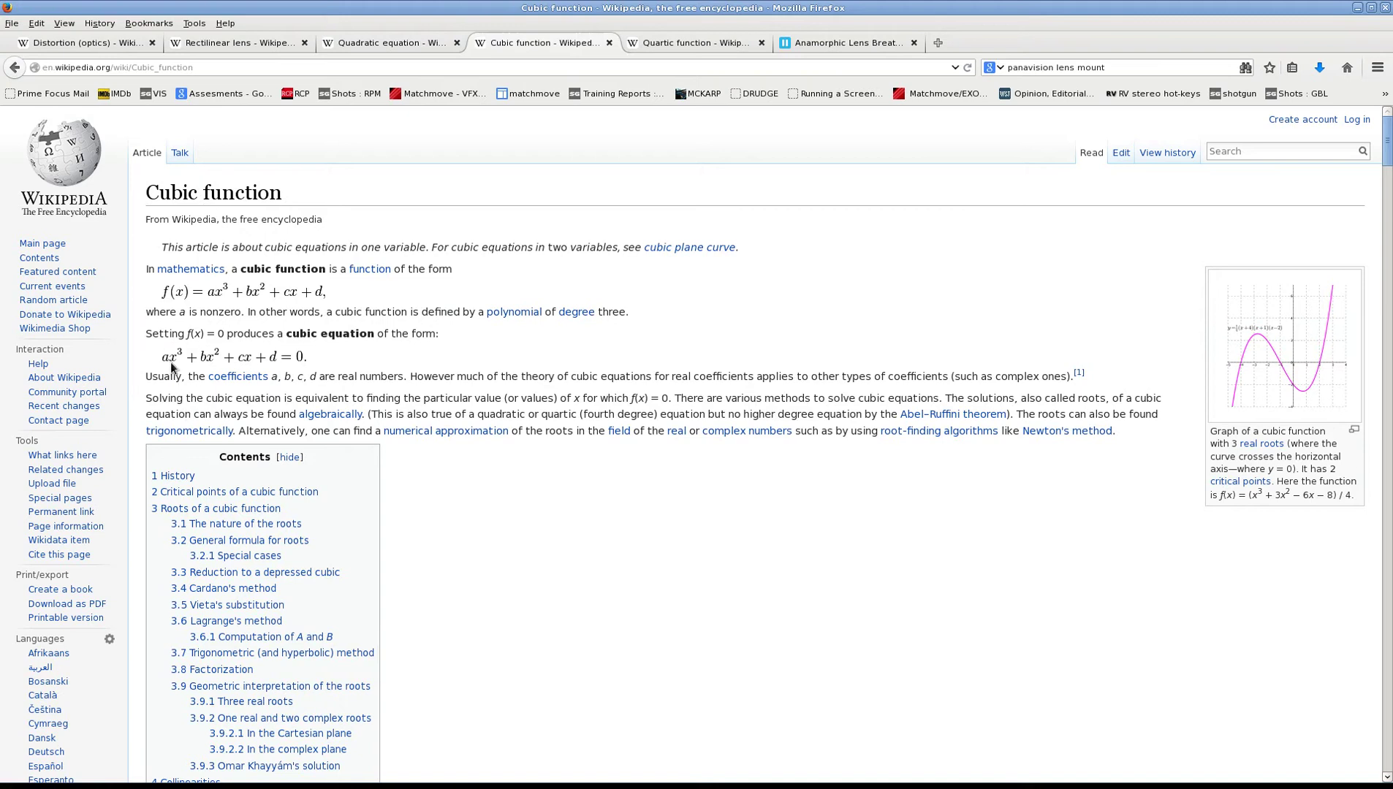
{"action": "left_click", "coordinate": [666, 44]}
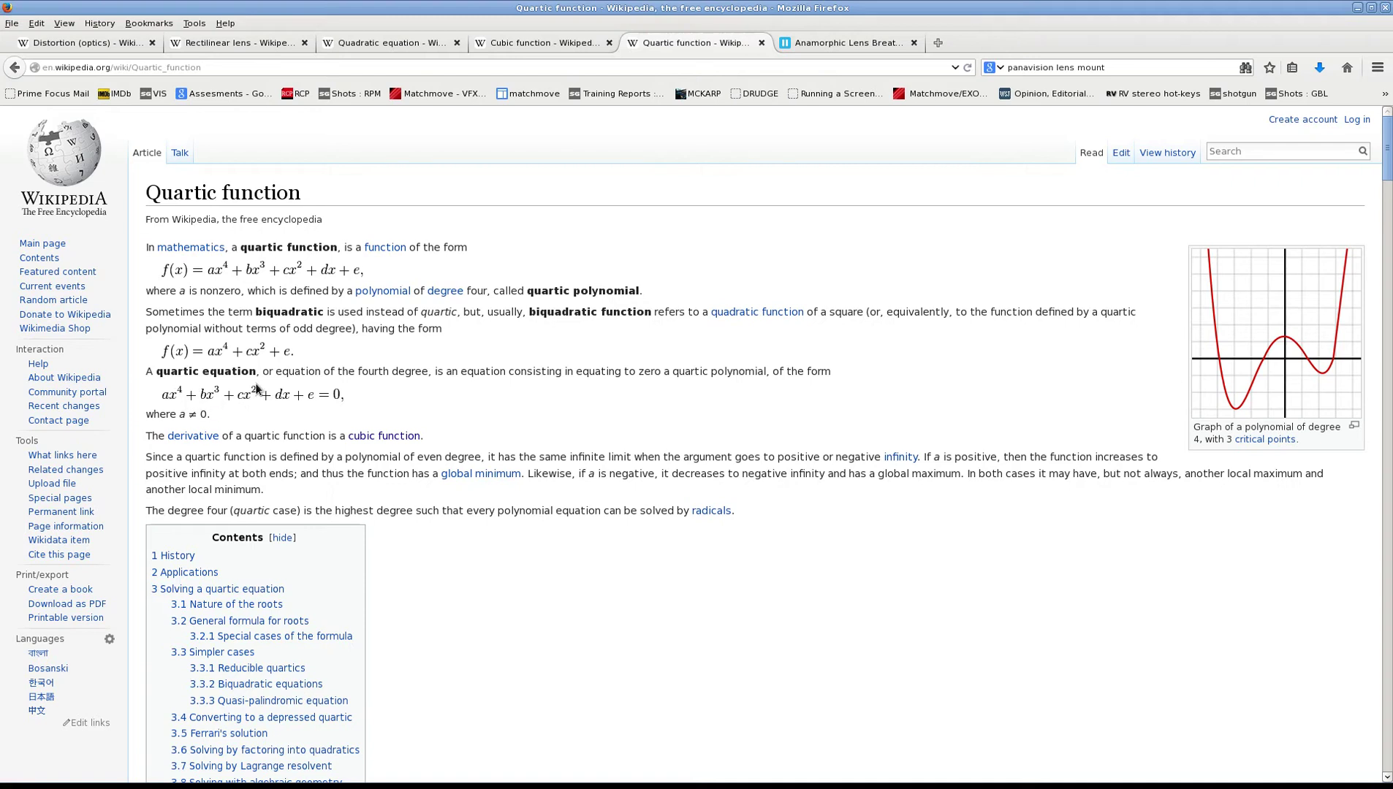
{"action": "left_click", "coordinate": [1357, 7]}
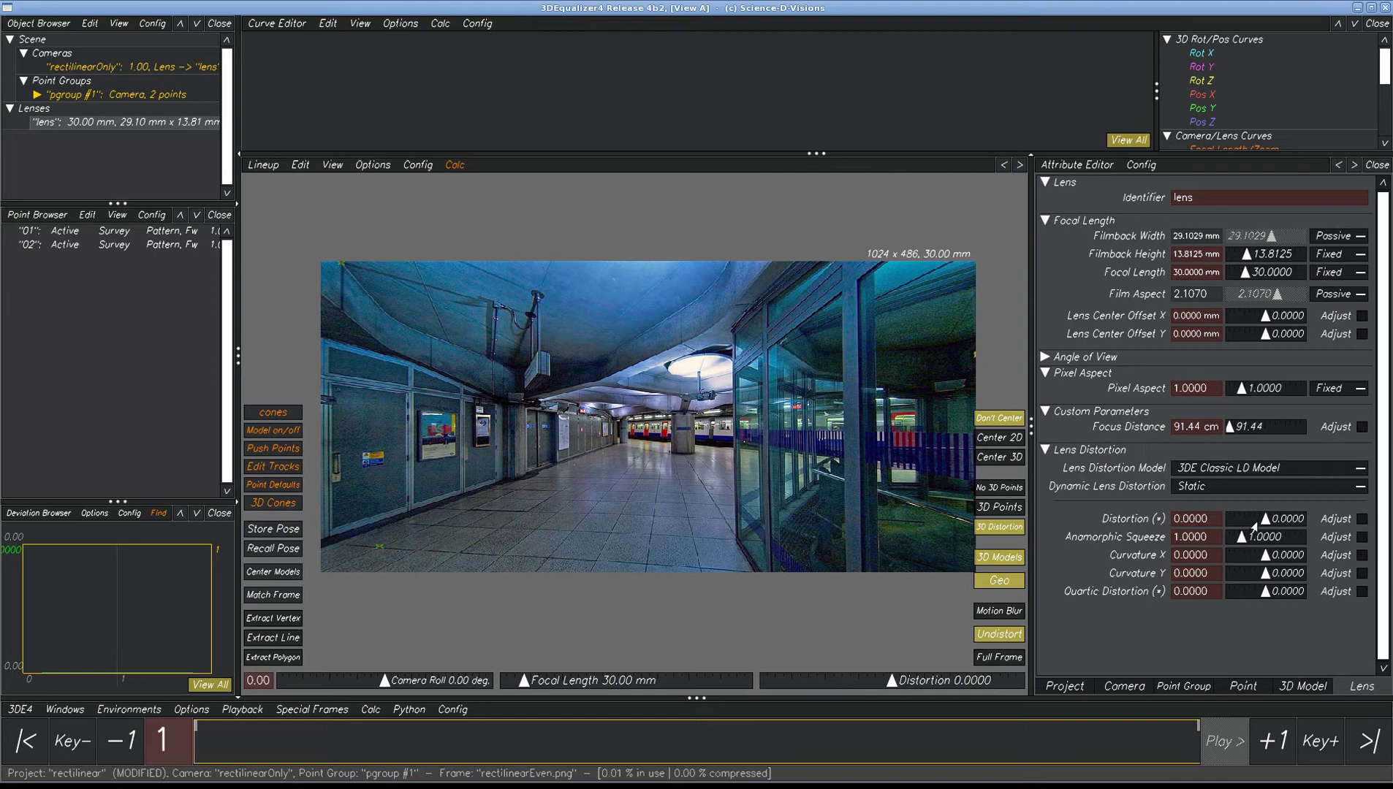
Reset Distortion to 0, then set Quartic Distortion to 0.0856 and Distortion to -0.1306.
{"action": "mouse_move", "coordinate": [1264, 523]}
{"action": "left_mouse_down"}
{"action": "mouse_move", "coordinate": [1283, 521]}
{"action": "mouse_move", "coordinate": [1267, 521]}
{"action": "left_mouse_up"}
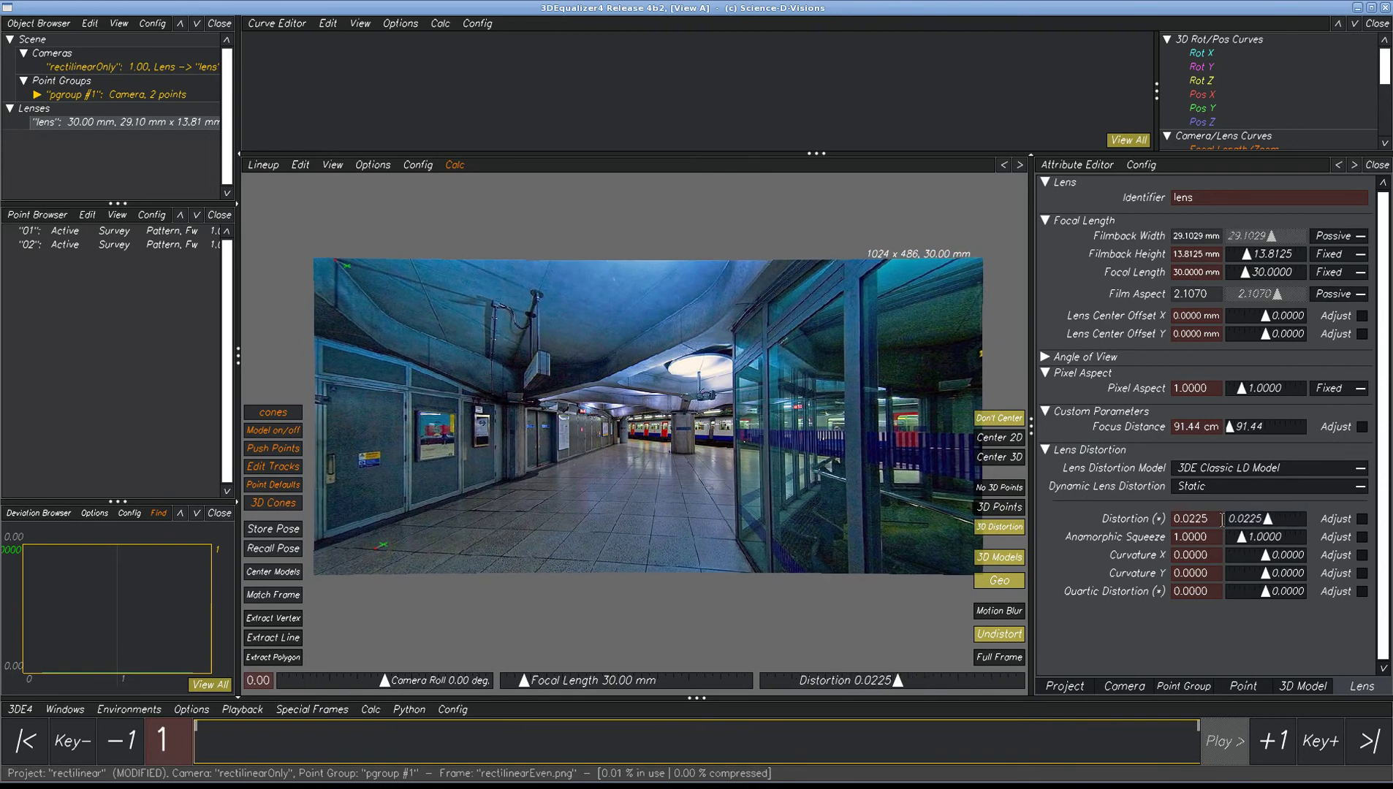
{"action": "double_click", "coordinate": [1209, 518]}
{"action": "type", "text": "0"}
{"action": "key", "text": "Return"}
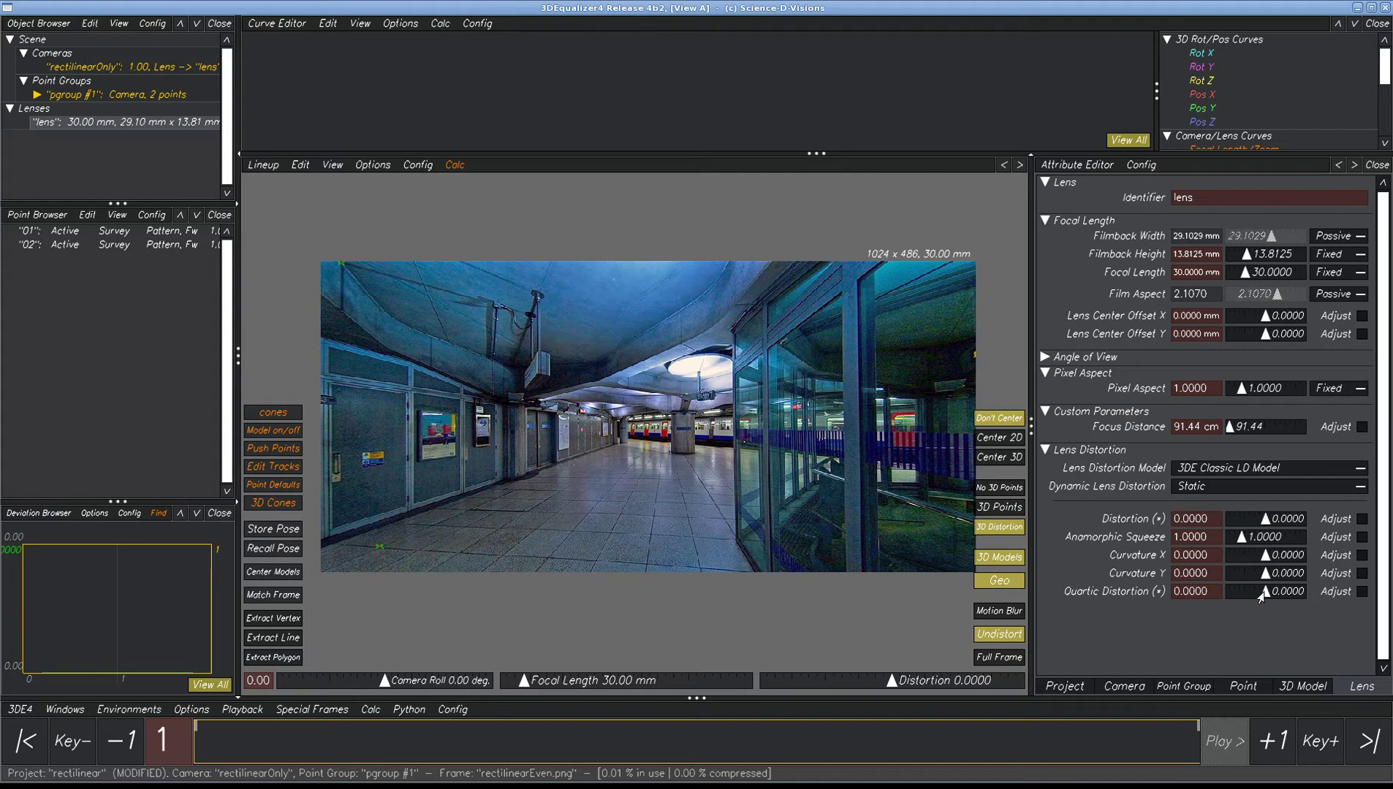
{"action": "left_click_drag", "start_coordinate": [1266, 593], "coordinate": [1263, 577]}
{"action": "left_click_drag", "start_coordinate": [1260, 525], "coordinate": [1256, 525]}
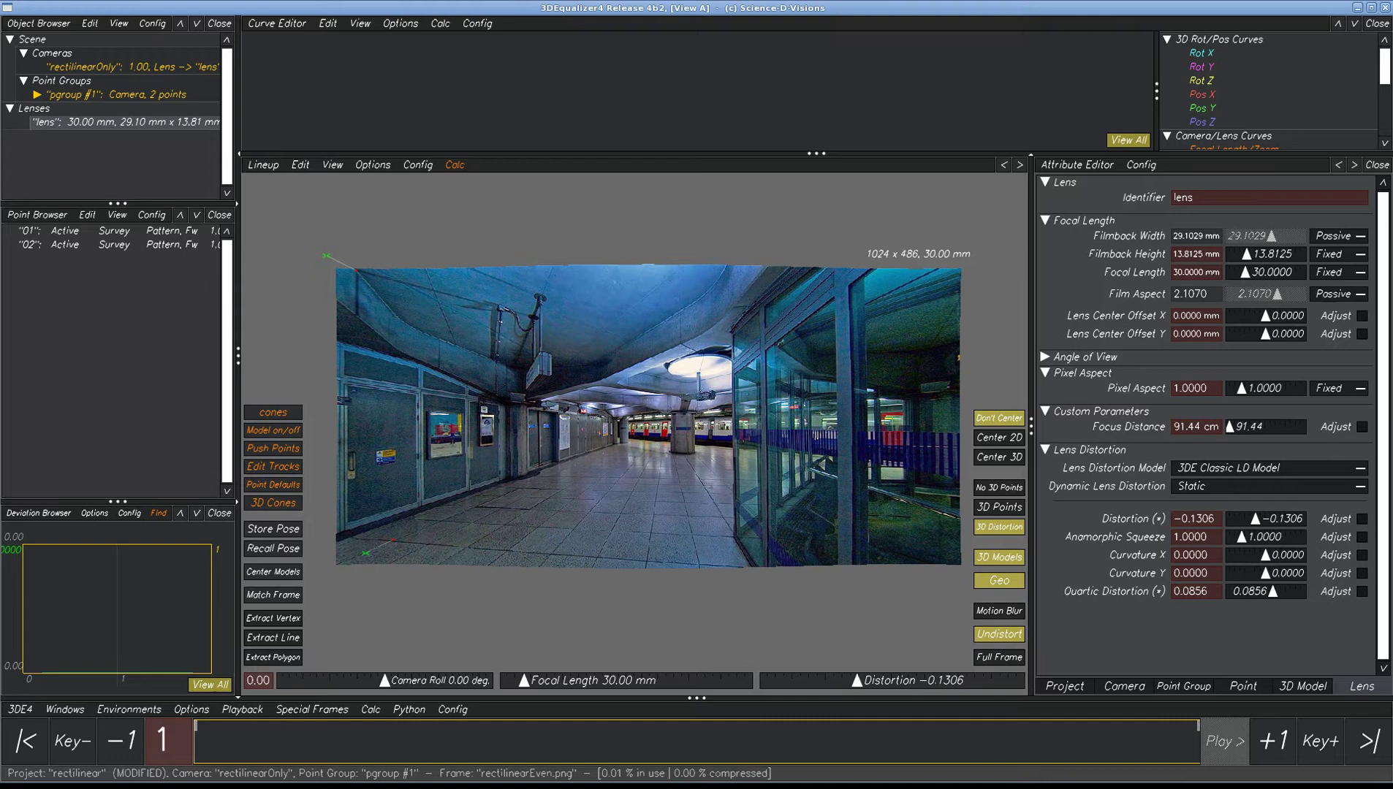
Switch to the image viewer showing the PFTrack lens distortion grid screenshot.
{"action": "key", "text": "alt+Tab"}
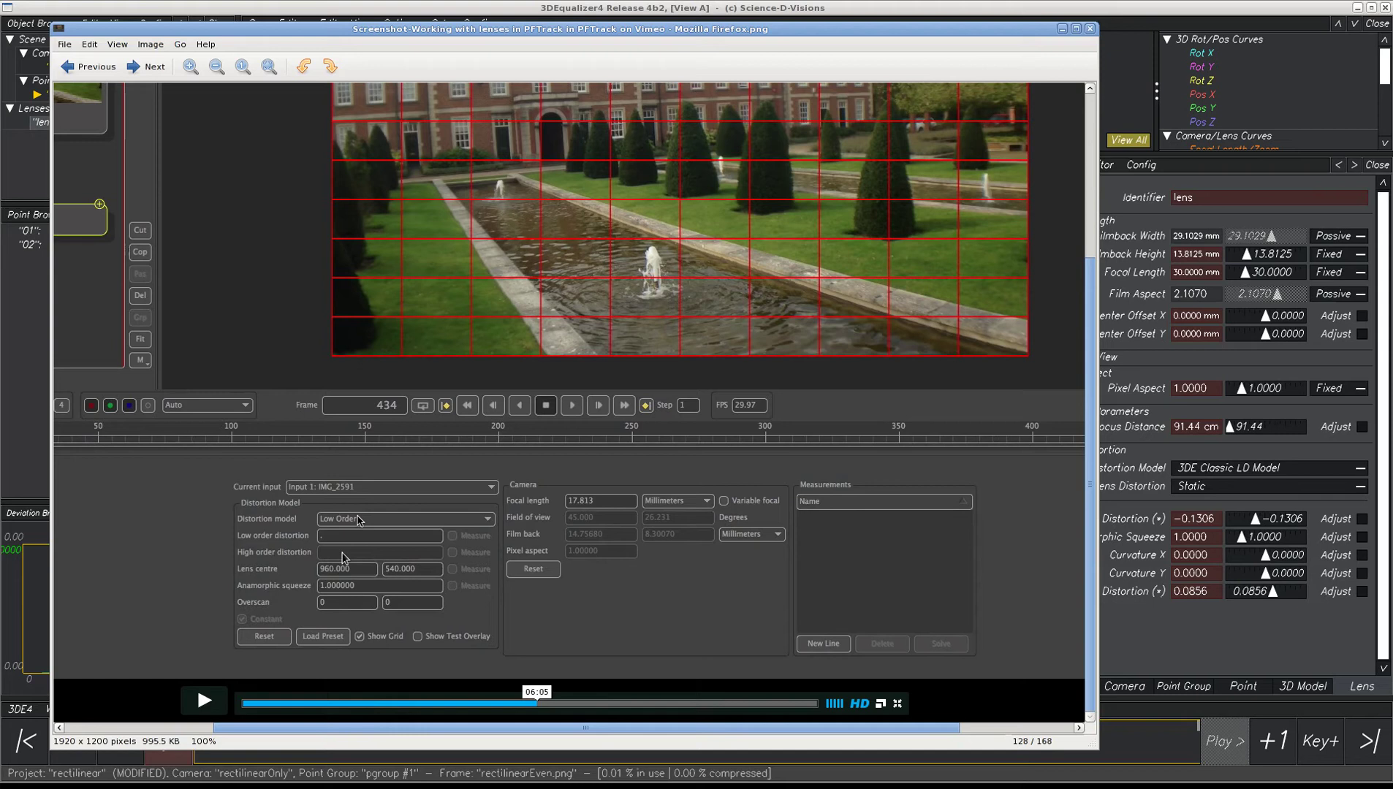
Minimise the screenshot and vary Distortion while panning the plate, ending at -0.0225.
{"action": "left_click", "coordinate": [1063, 28]}
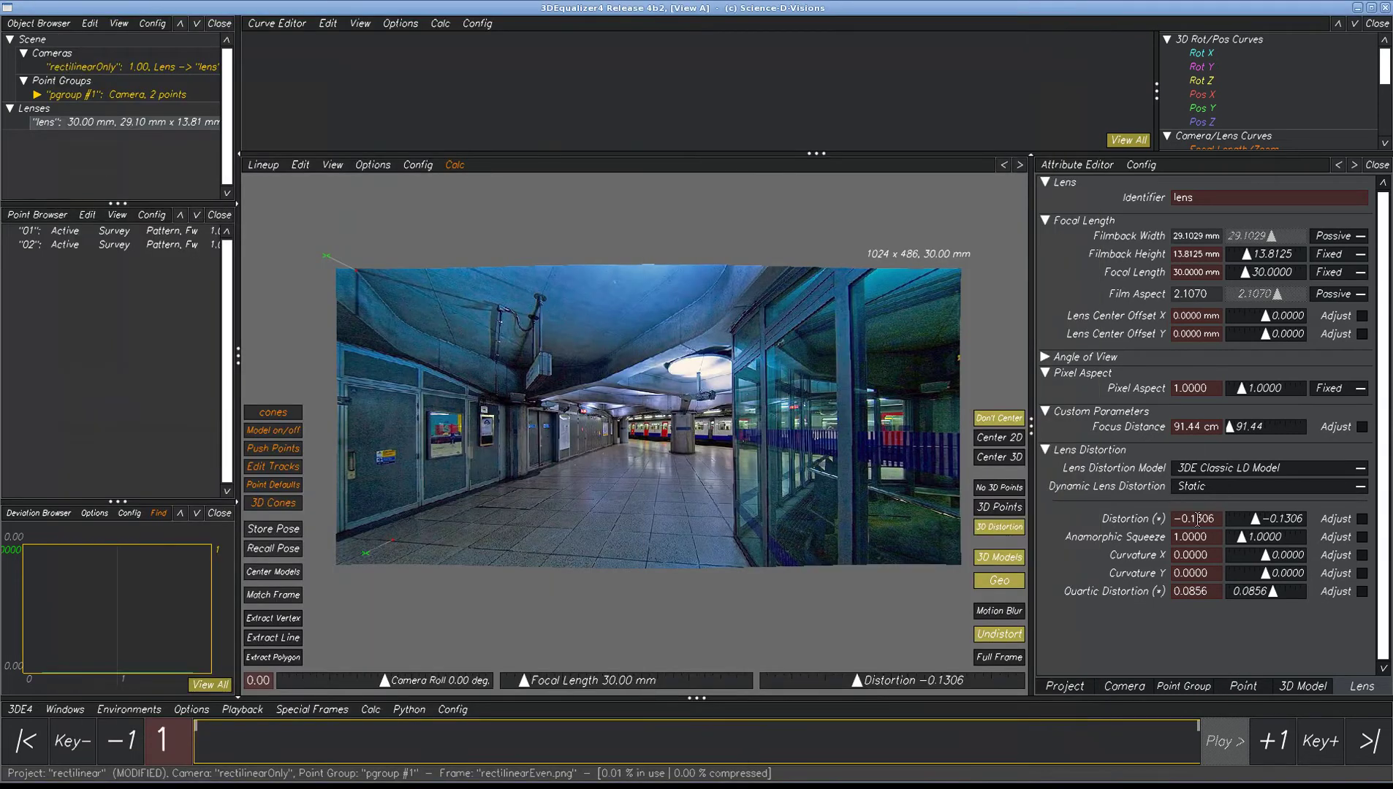
{"action": "left_click_drag", "start_coordinate": [1255, 524], "coordinate": [1268, 521]}
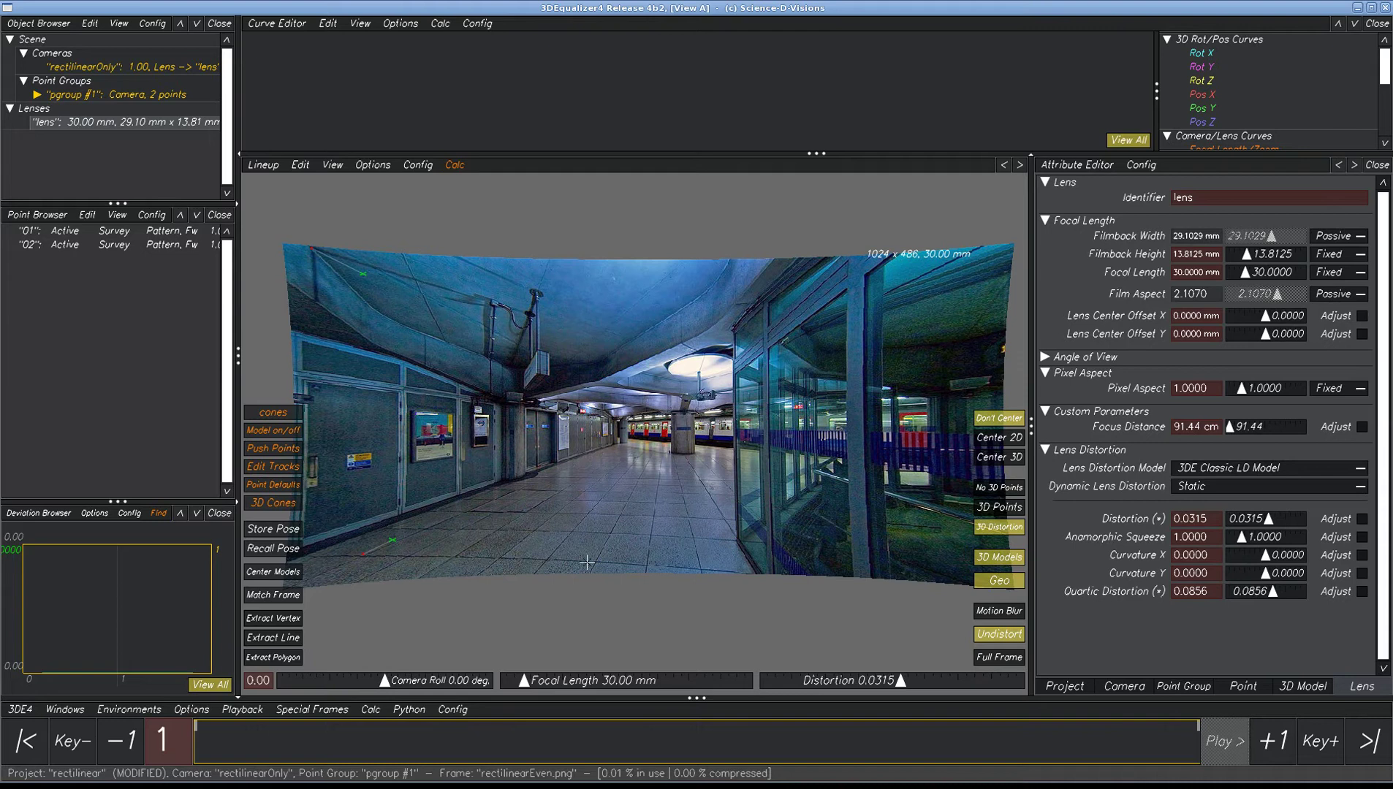
{"action": "mouse_move", "coordinate": [606, 560]}
{"action": "left_mouse_down"}
{"action": "mouse_move", "coordinate": [603, 515]}
{"action": "mouse_move", "coordinate": [432, 524]}
{"action": "left_mouse_up"}
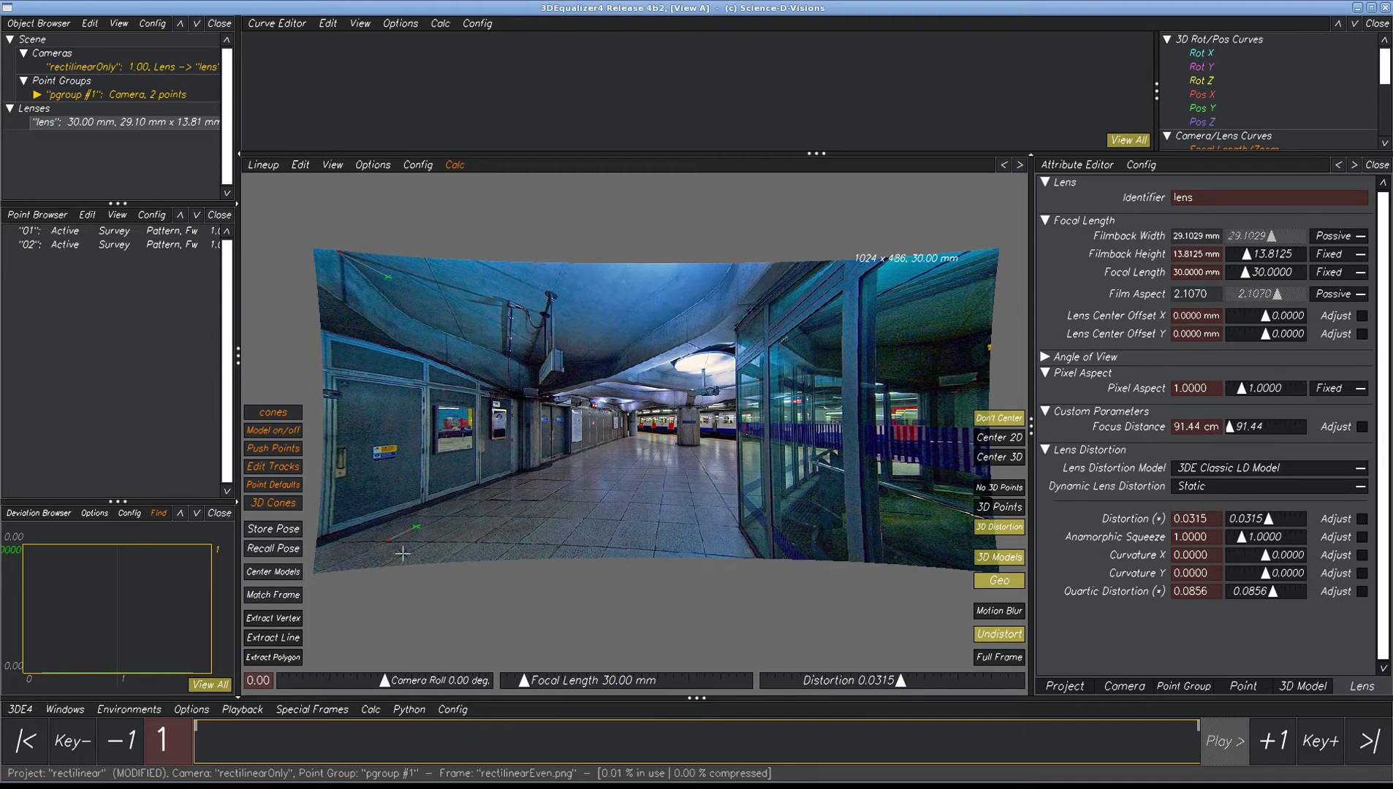
{"action": "middle_click_drag", "start_coordinate": [441, 549], "coordinate": [511, 549]}
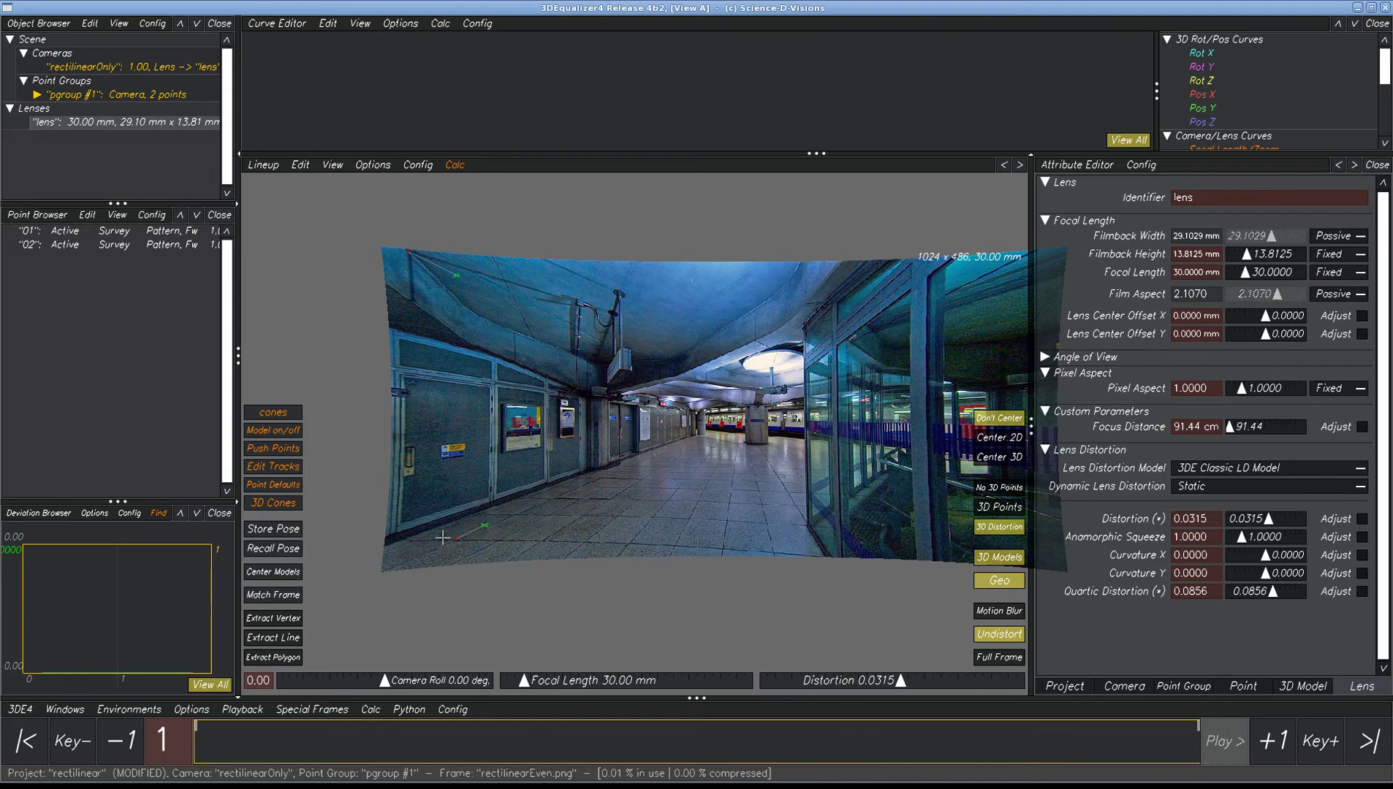
{"action": "left_click_drag", "start_coordinate": [1268, 519], "coordinate": [1261, 525]}
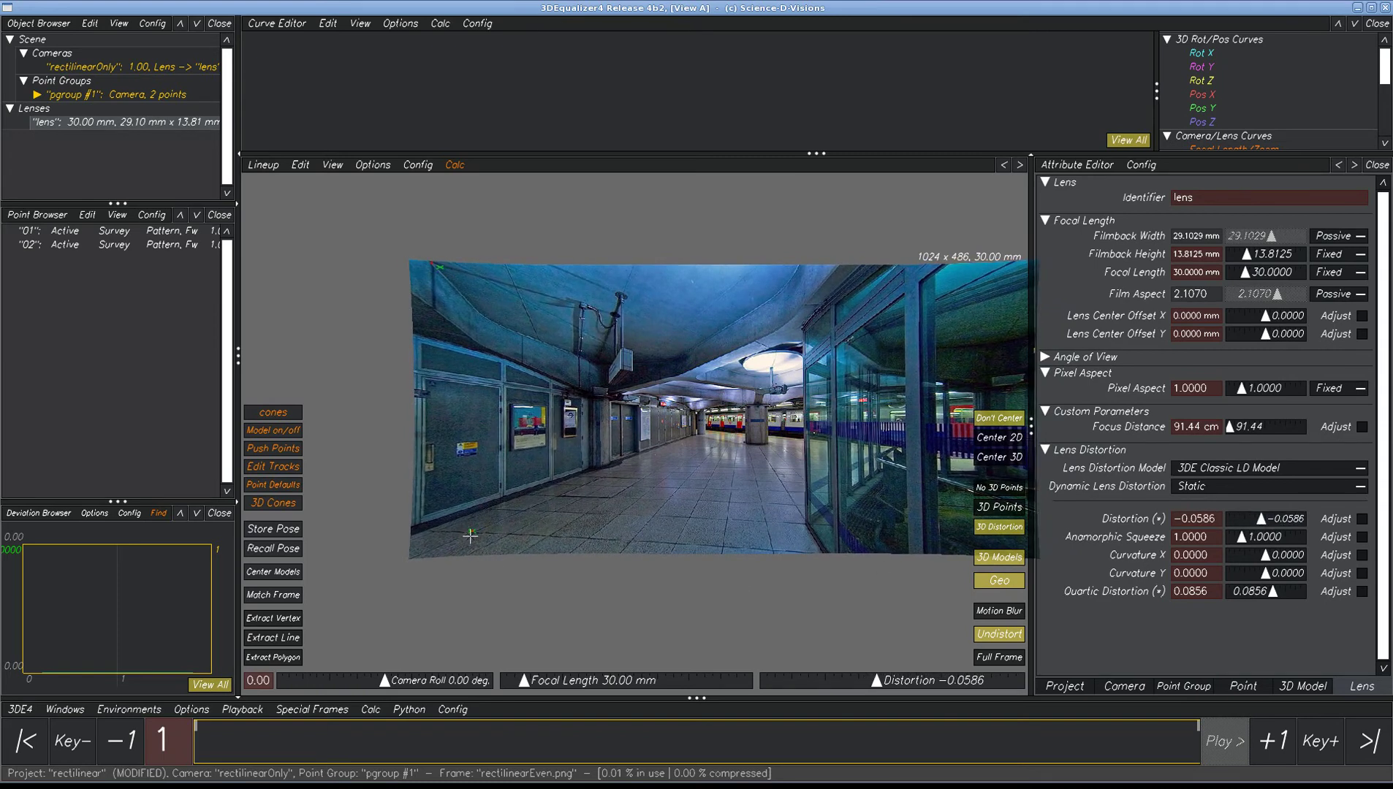
{"action": "left_click_drag", "start_coordinate": [1261, 520], "coordinate": [1264, 519]}
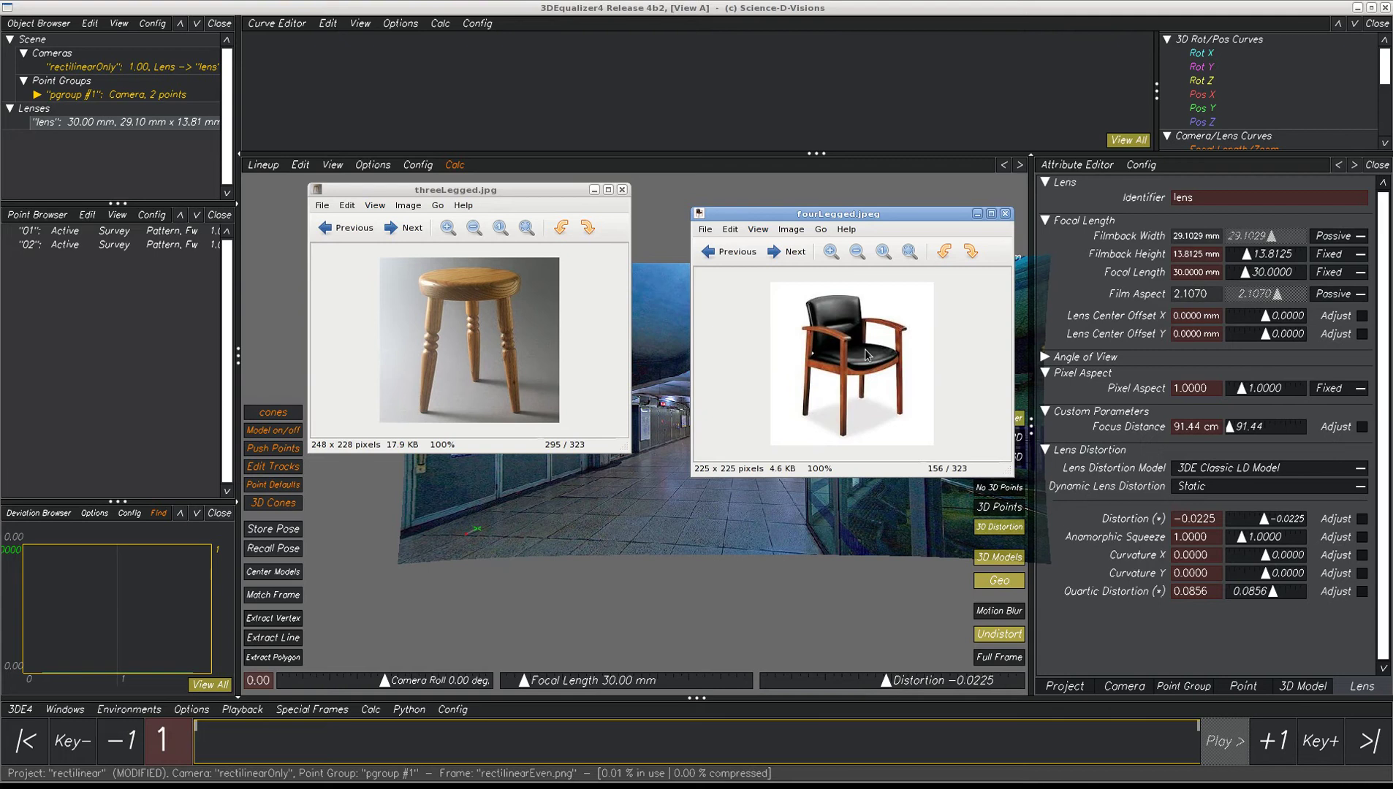
Move the fourLegged.jpeg window aside and close the threeLegged.jpg picture.
{"action": "left_click_drag", "start_coordinate": [895, 210], "coordinate": [175, 337]}
{"action": "left_click", "coordinate": [475, 190]}
{"action": "key", "text": "ctrl+w"}
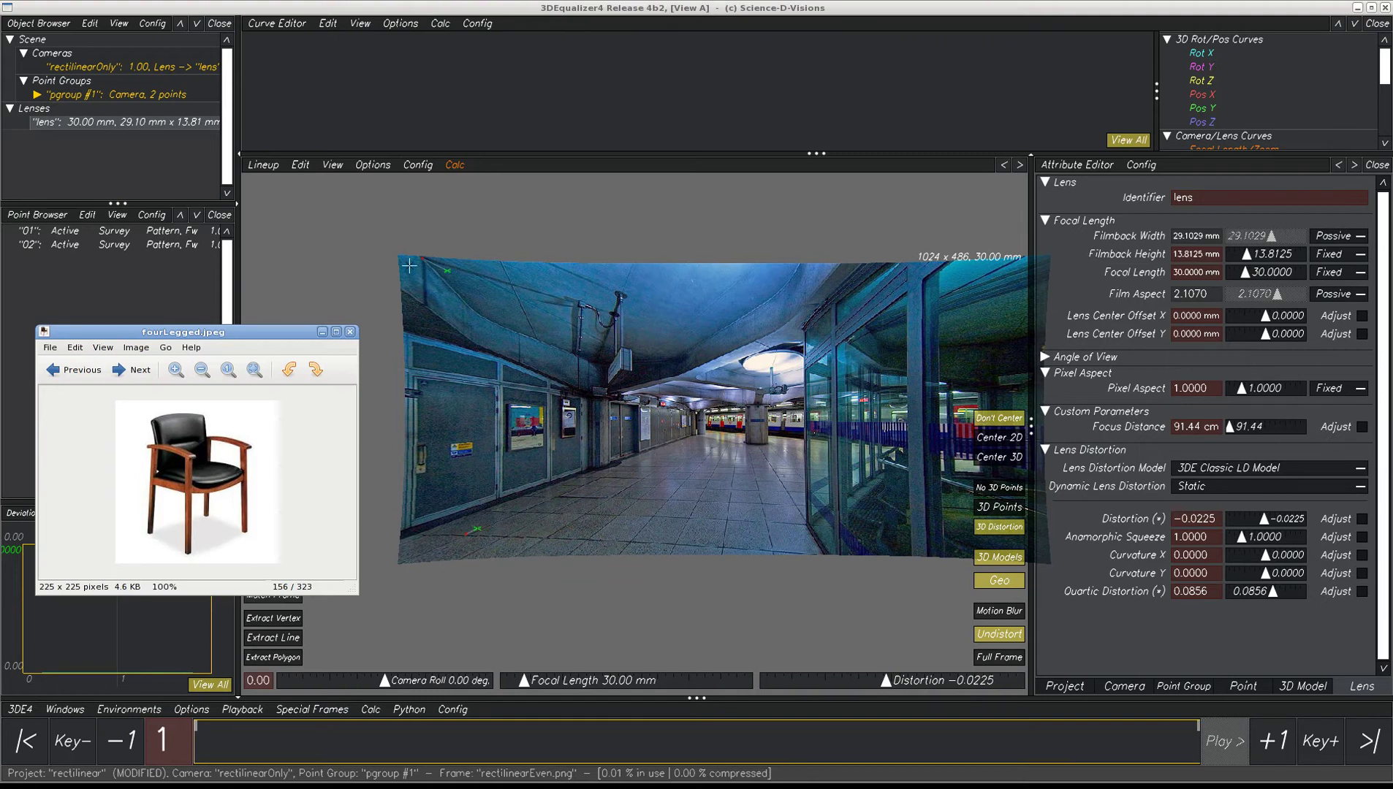
Close the chair picture, then drag the Distortion and Anamorphic Squeeze sliders to warp the plate.
{"action": "left_click", "coordinate": [322, 332]}
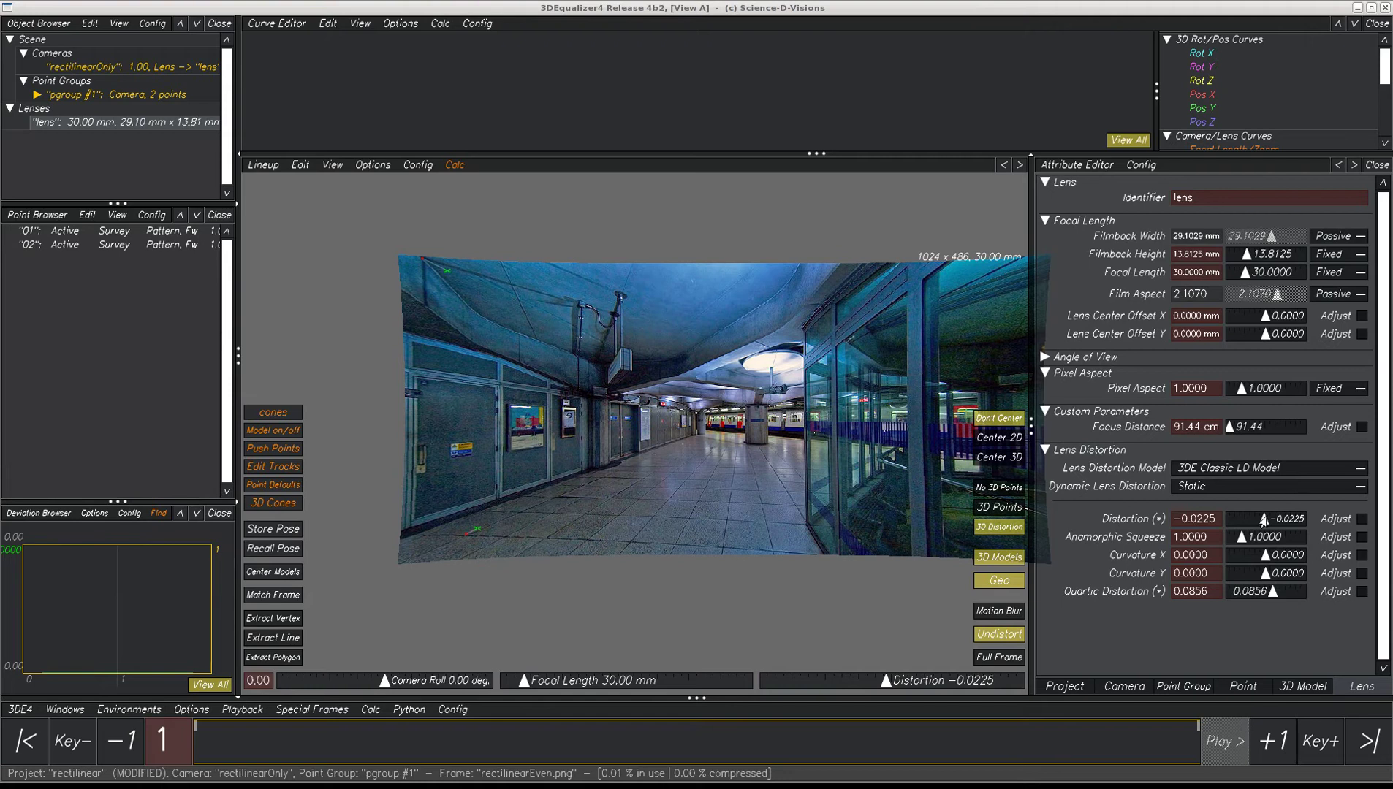
{"action": "left_click_drag", "start_coordinate": [1263, 520], "coordinate": [1261, 520]}
{"action": "left_click_drag", "start_coordinate": [1265, 594], "coordinate": [1273, 594]}
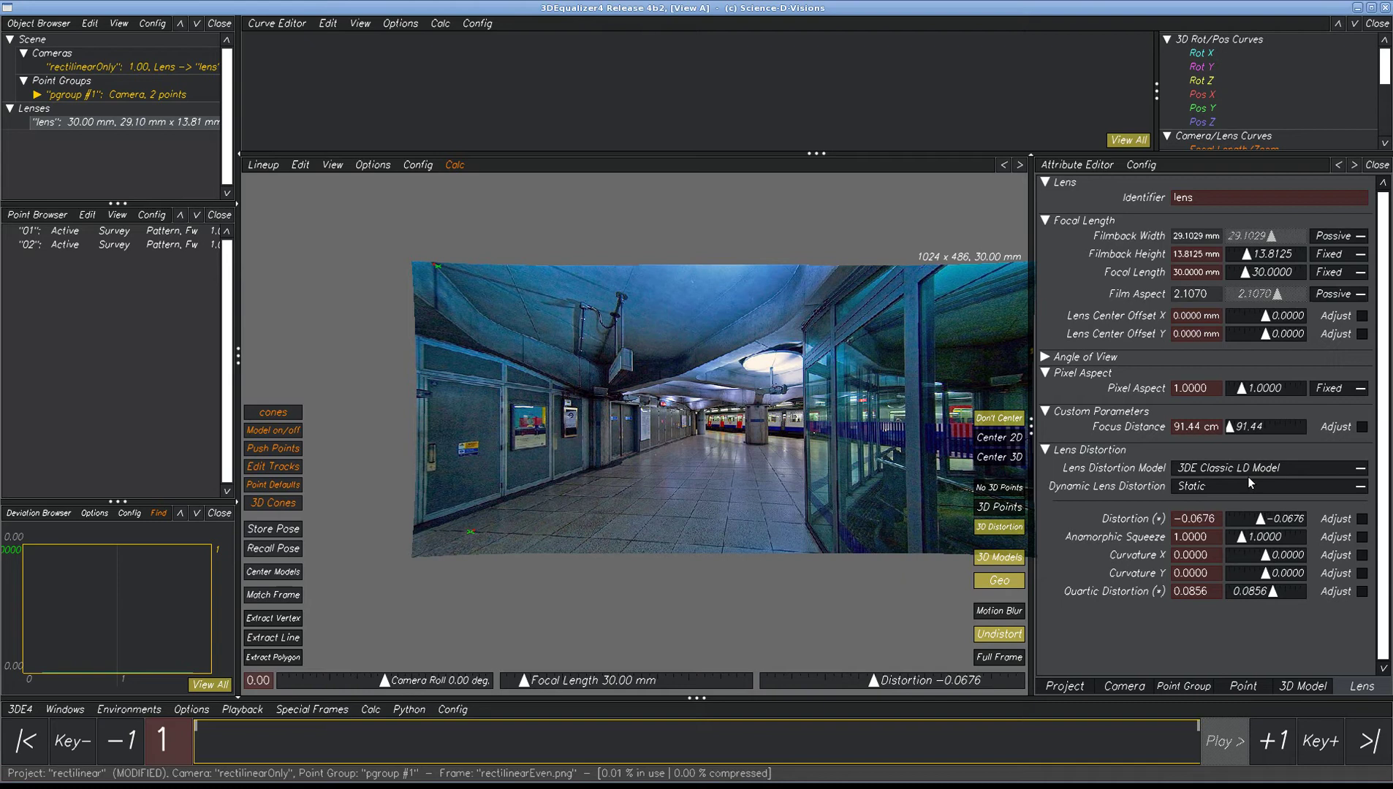
{"action": "left_click_drag", "start_coordinate": [1249, 536], "coordinate": [1172, 519]}
Reset Distortion and Quartic Distortion to 0, then re-adjust Anamorphic Squeeze and Quartic Distortion.
{"action": "type", "text": "0"}
{"action": "key", "text": "Return"}
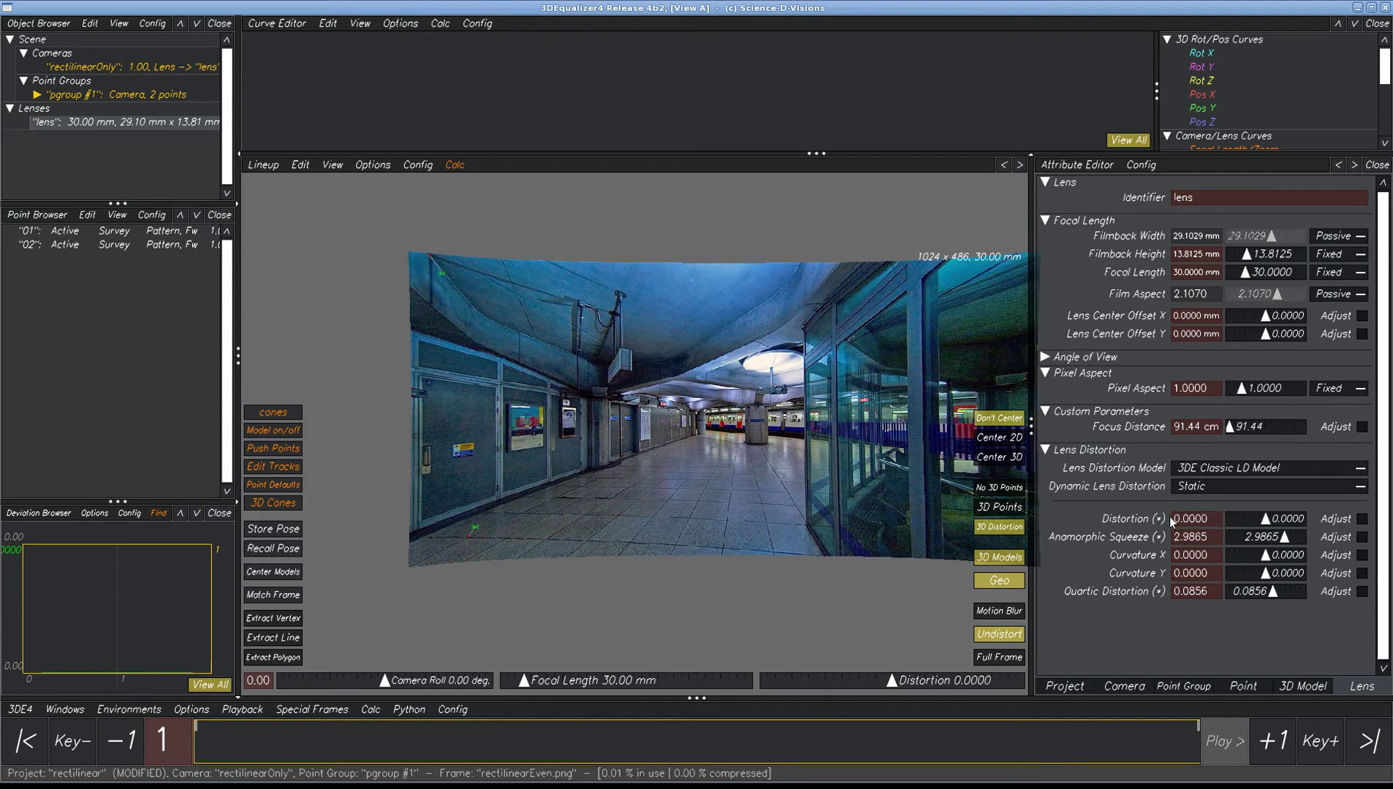
{"action": "left_click_drag", "start_coordinate": [1286, 543], "coordinate": [1293, 542]}
{"action": "double_click", "coordinate": [1194, 594]}
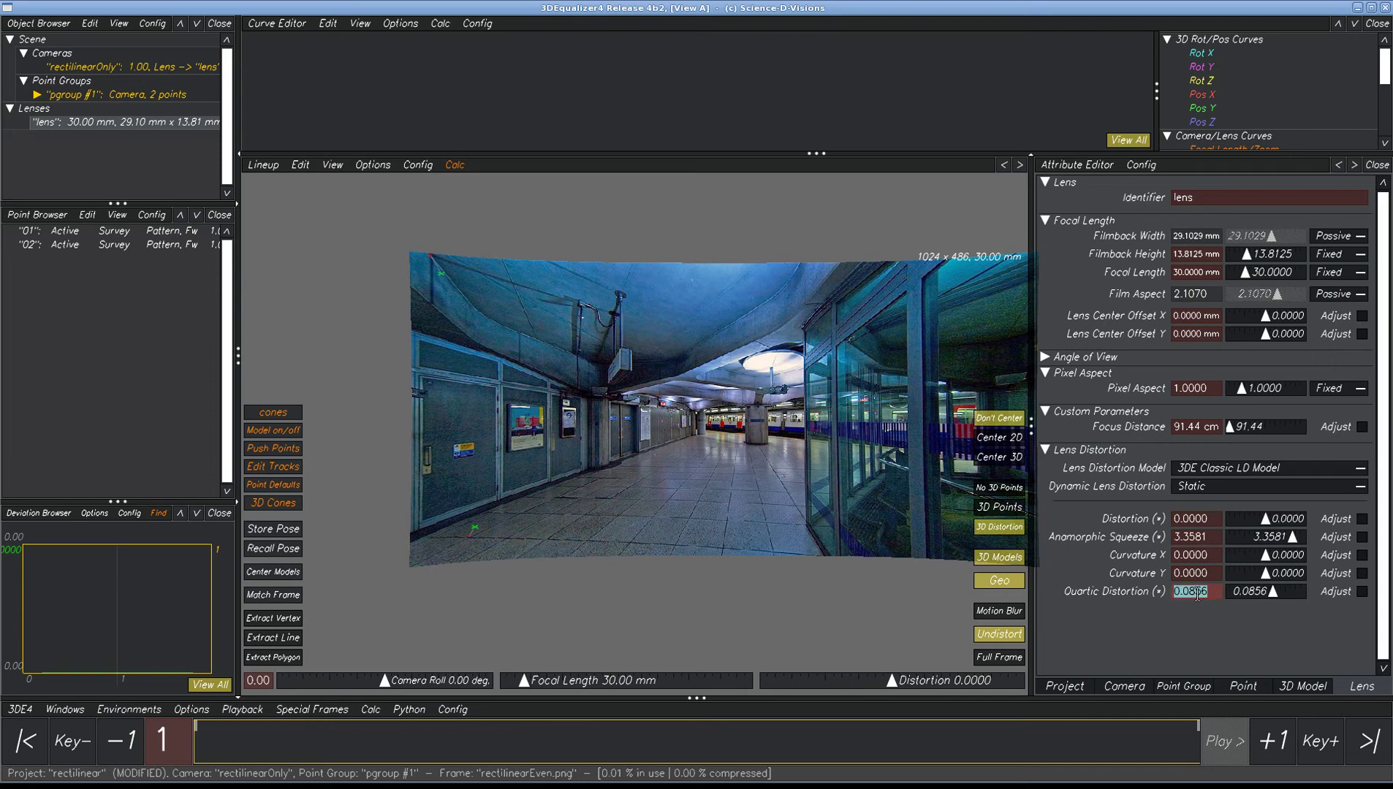
{"action": "type", "text": "0"}
{"action": "key", "text": "Return"}
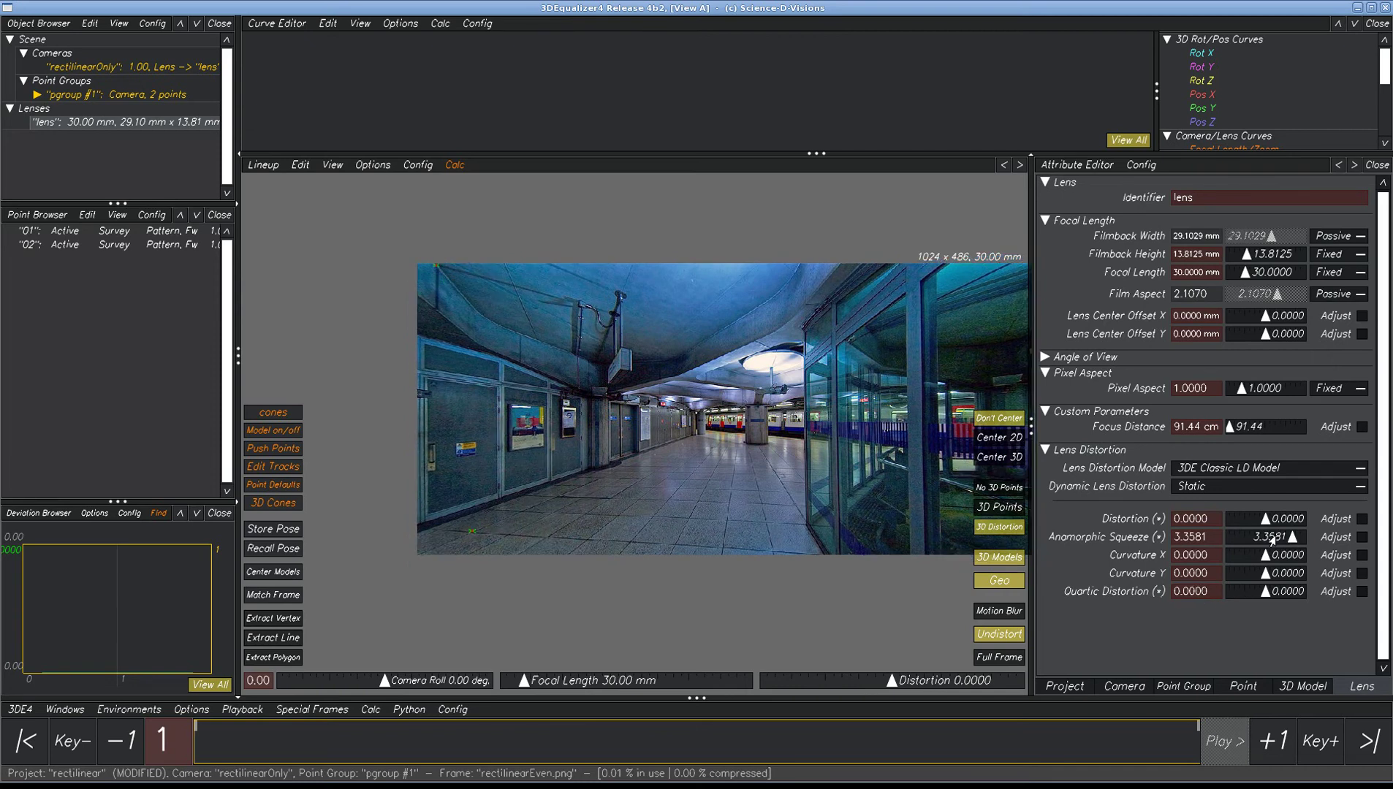
{"action": "mouse_move", "coordinate": [1271, 539]}
{"action": "left_mouse_down"}
{"action": "mouse_move", "coordinate": [1287, 539]}
{"action": "mouse_move", "coordinate": [1270, 519]}
{"action": "mouse_move", "coordinate": [1283, 519]}
{"action": "left_mouse_up"}
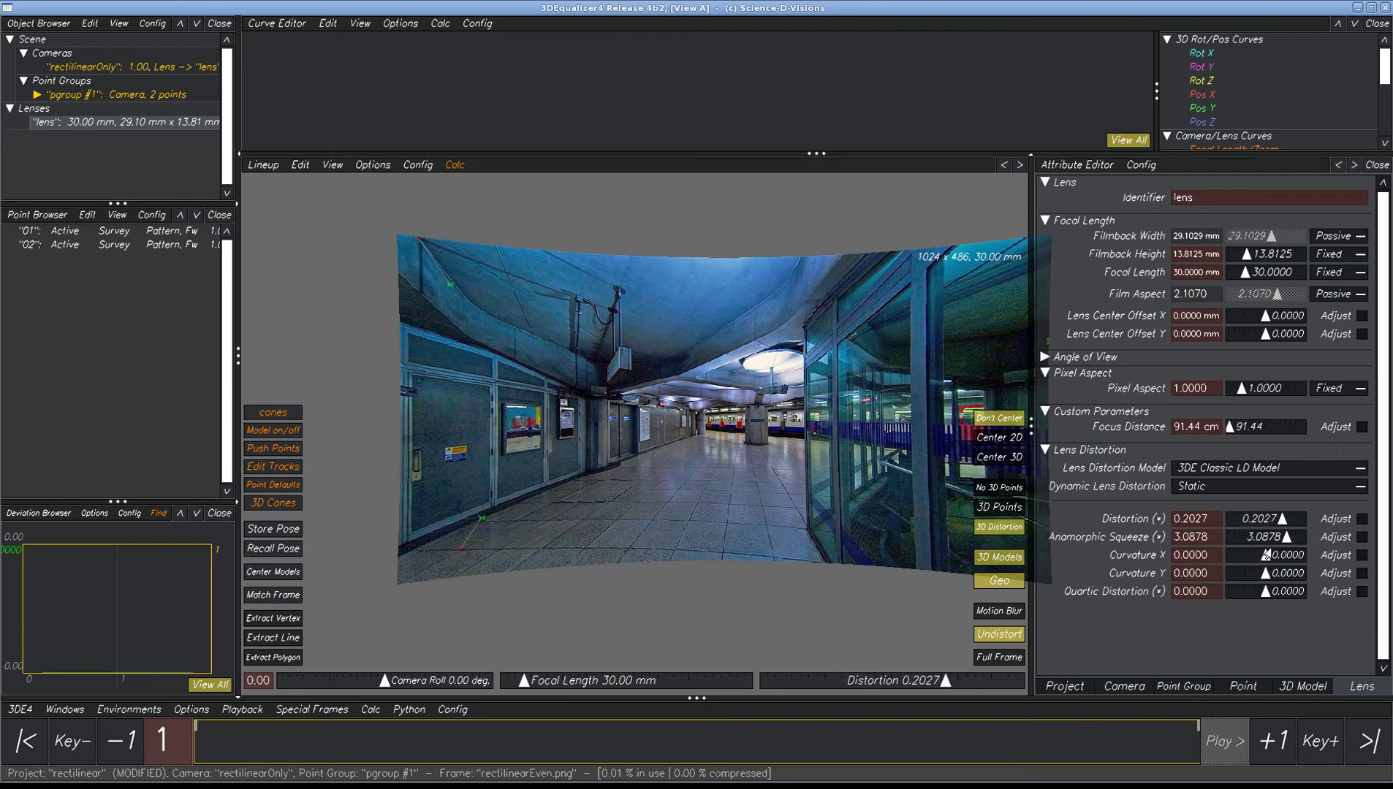
{"action": "mouse_move", "coordinate": [1266, 596]}
{"action": "left_mouse_down"}
{"action": "mouse_move", "coordinate": [1245, 595]}
{"action": "mouse_move", "coordinate": [1283, 557]}
{"action": "mouse_move", "coordinate": [1238, 556]}
{"action": "mouse_move", "coordinate": [1284, 538]}
{"action": "mouse_move", "coordinate": [1237, 561]}
{"action": "mouse_move", "coordinate": [1268, 578]}
{"action": "left_mouse_up"}
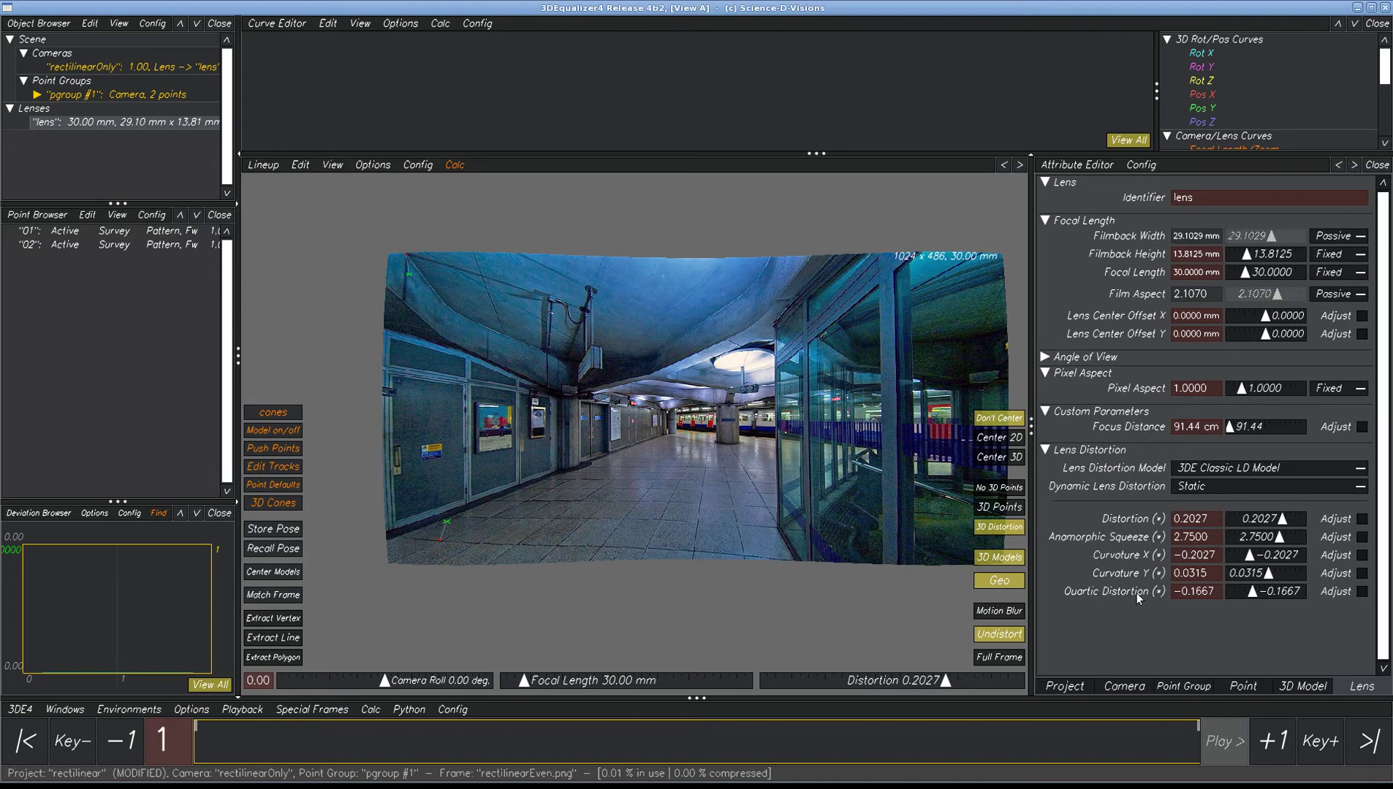
Choose the 3DE4 Radial – Standard, Degree 4 model, briefly trying 3DE Classic LD Model in between.
{"action": "left_click", "coordinate": [1219, 468]}
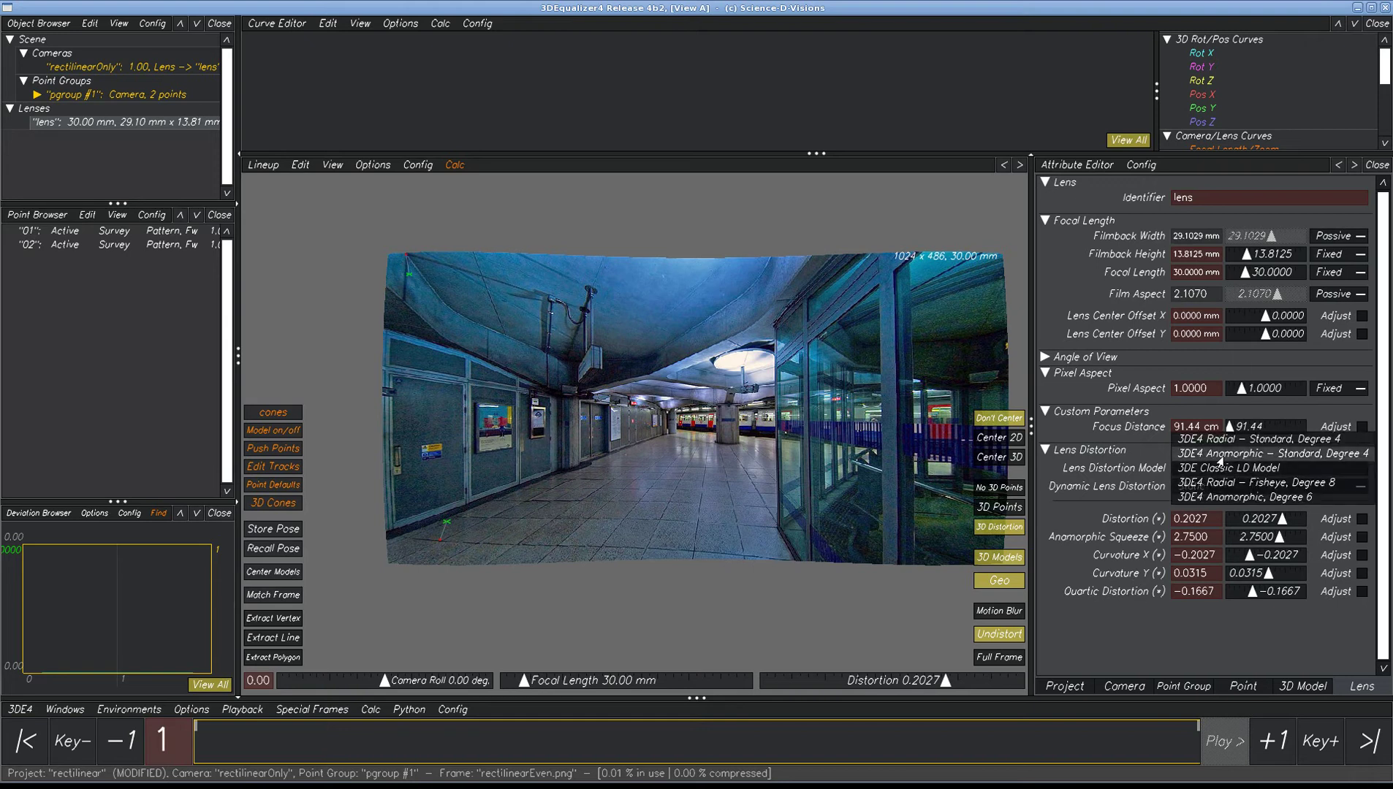
{"action": "left_click", "coordinate": [1220, 441]}
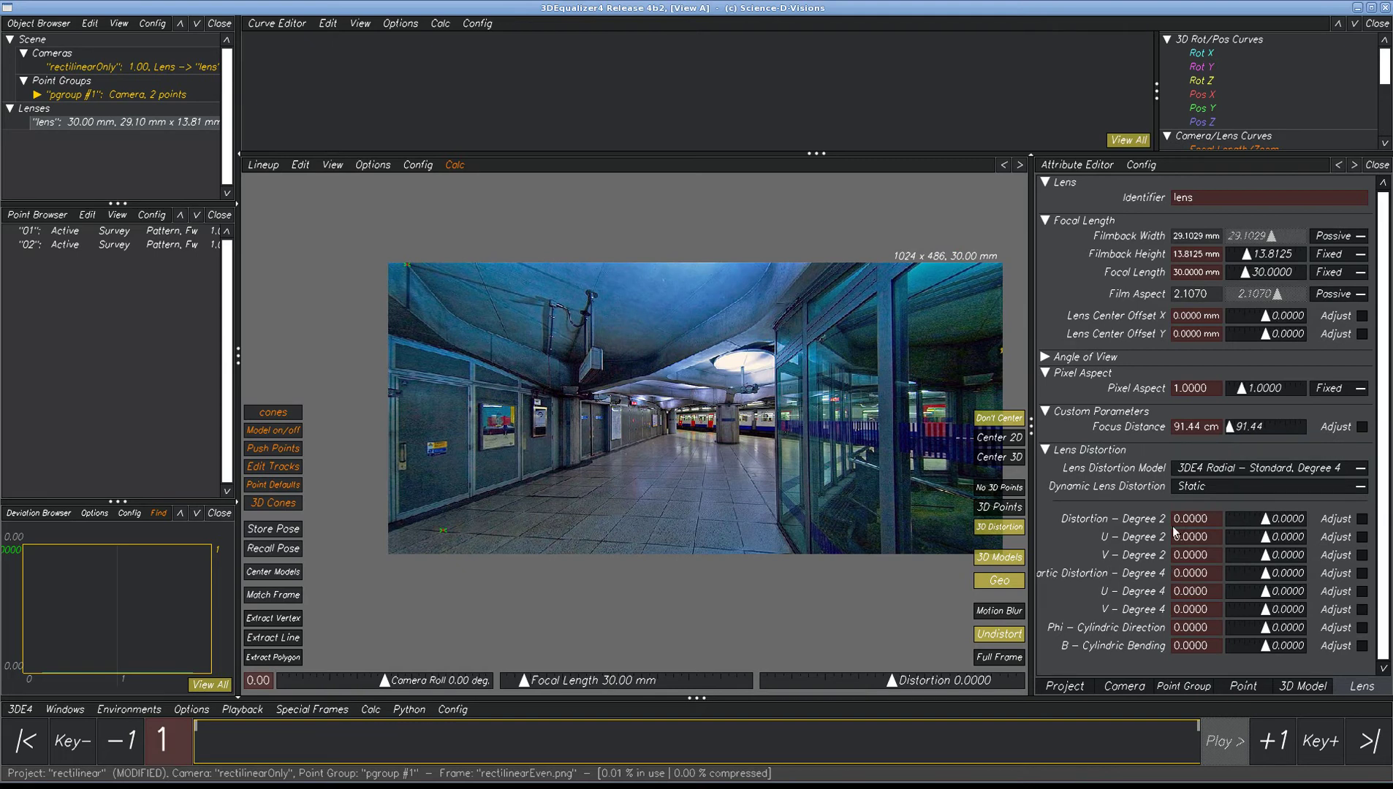
{"action": "left_click", "coordinate": [1214, 468]}
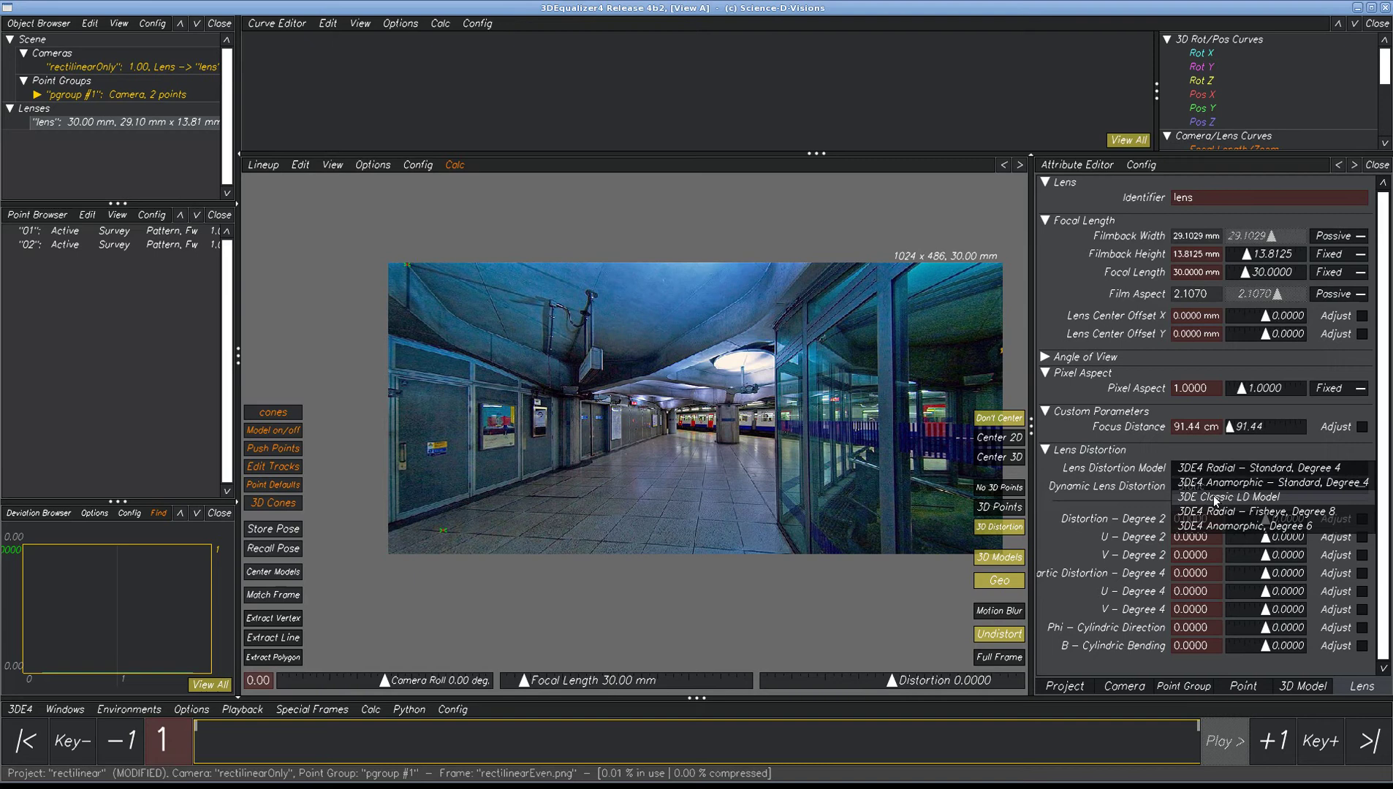
{"action": "left_click", "coordinate": [1213, 498]}
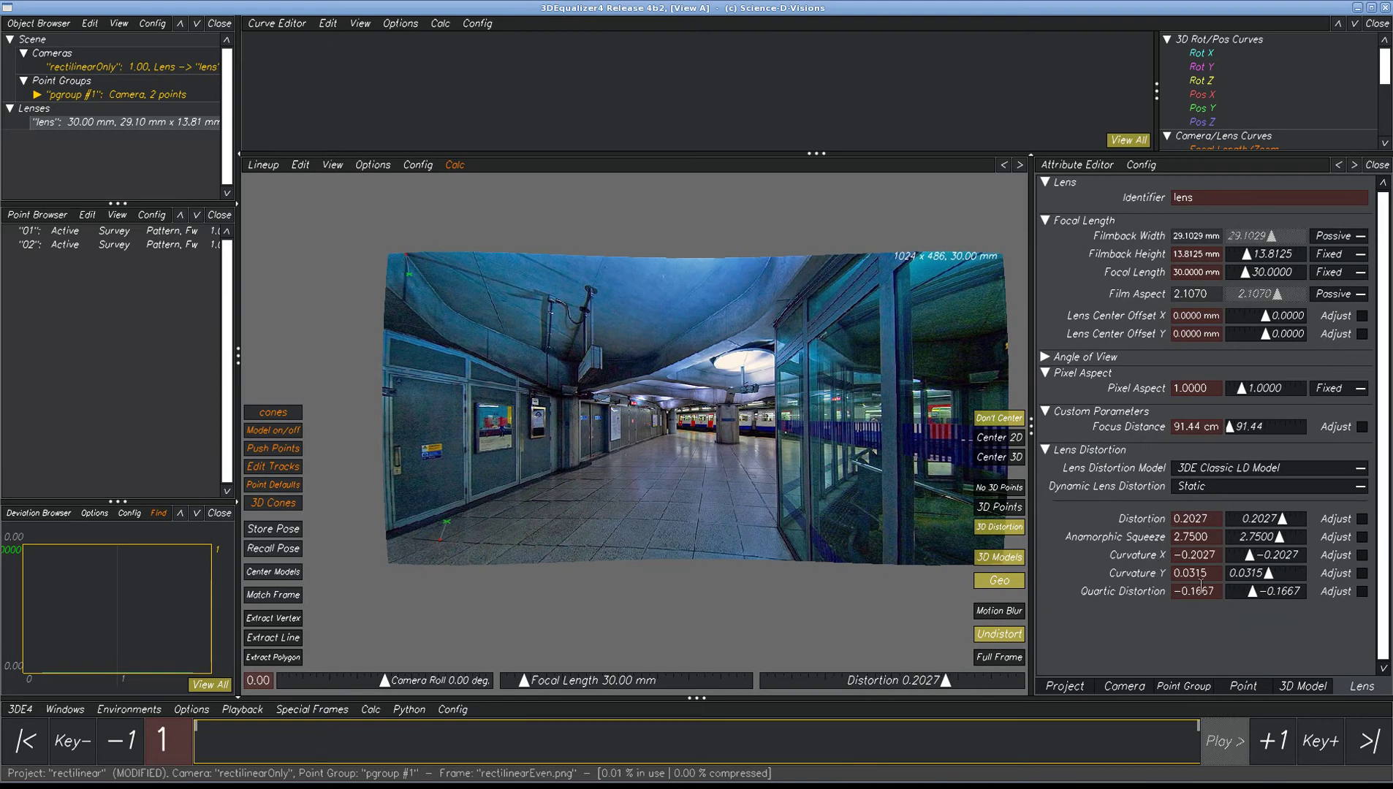
{"action": "left_click", "coordinate": [1226, 470]}
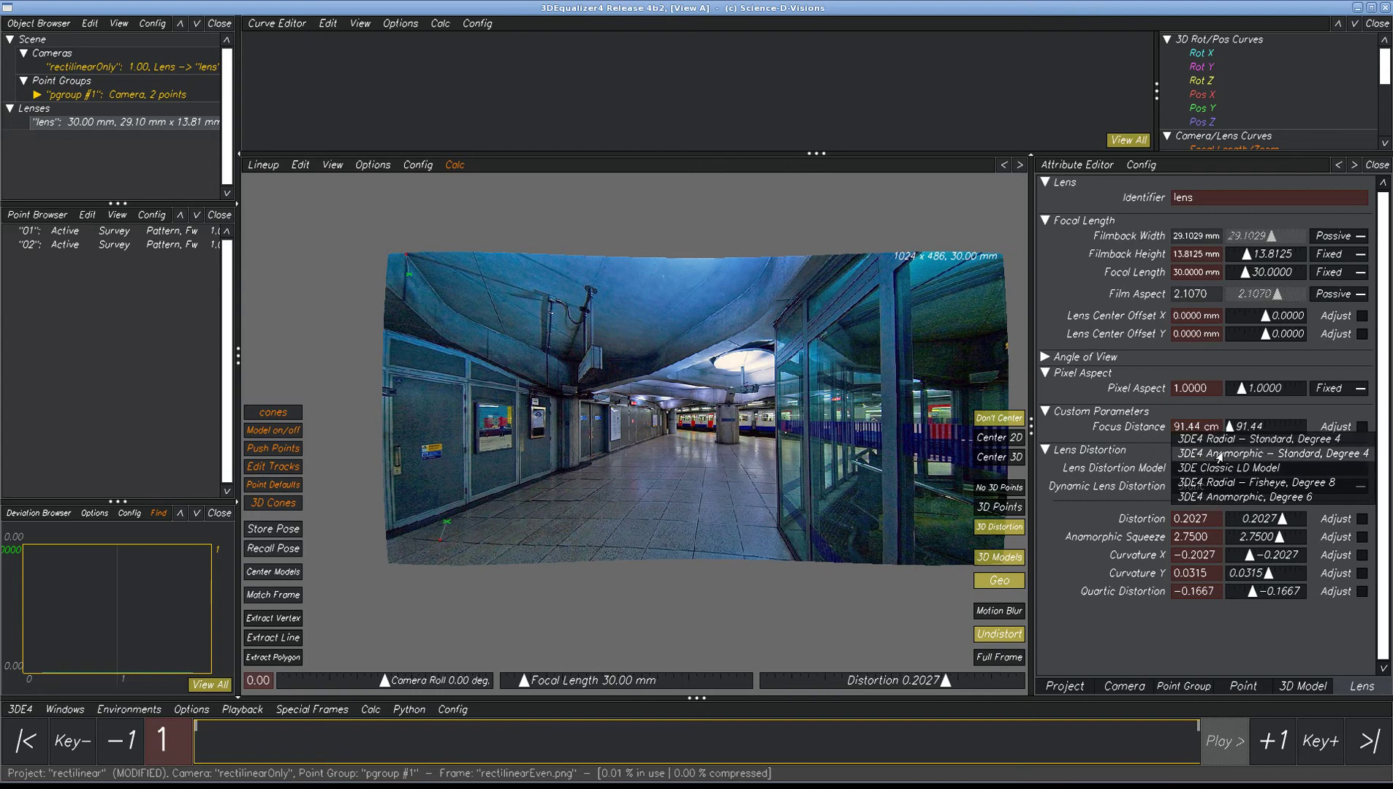
{"action": "left_click", "coordinate": [1226, 438]}
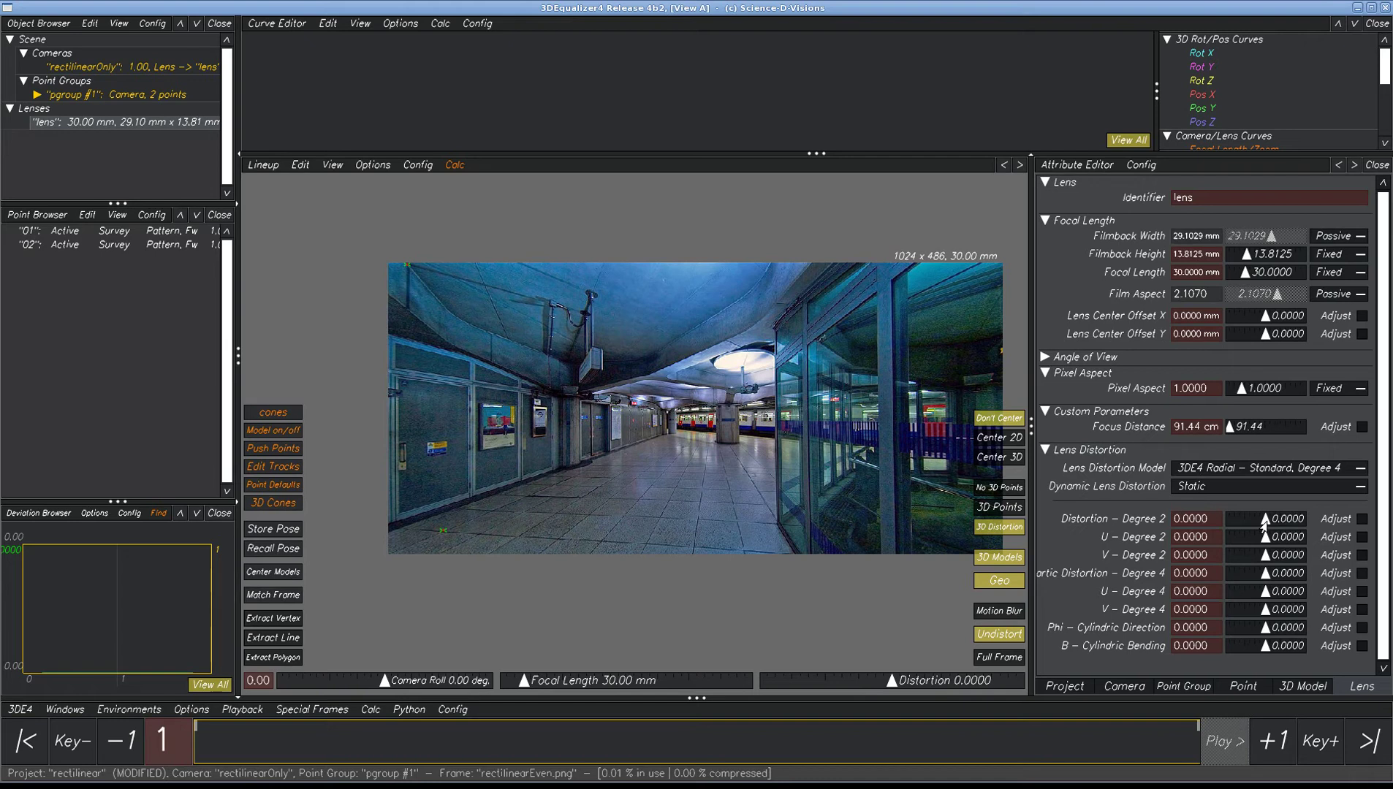
Set Distortion – Degree 2 to -0.0495 and Distortion – Degree 4 to 0.0676, then adjust V – Degree 4.
{"action": "left_click_drag", "start_coordinate": [1264, 522], "coordinate": [1267, 556]}
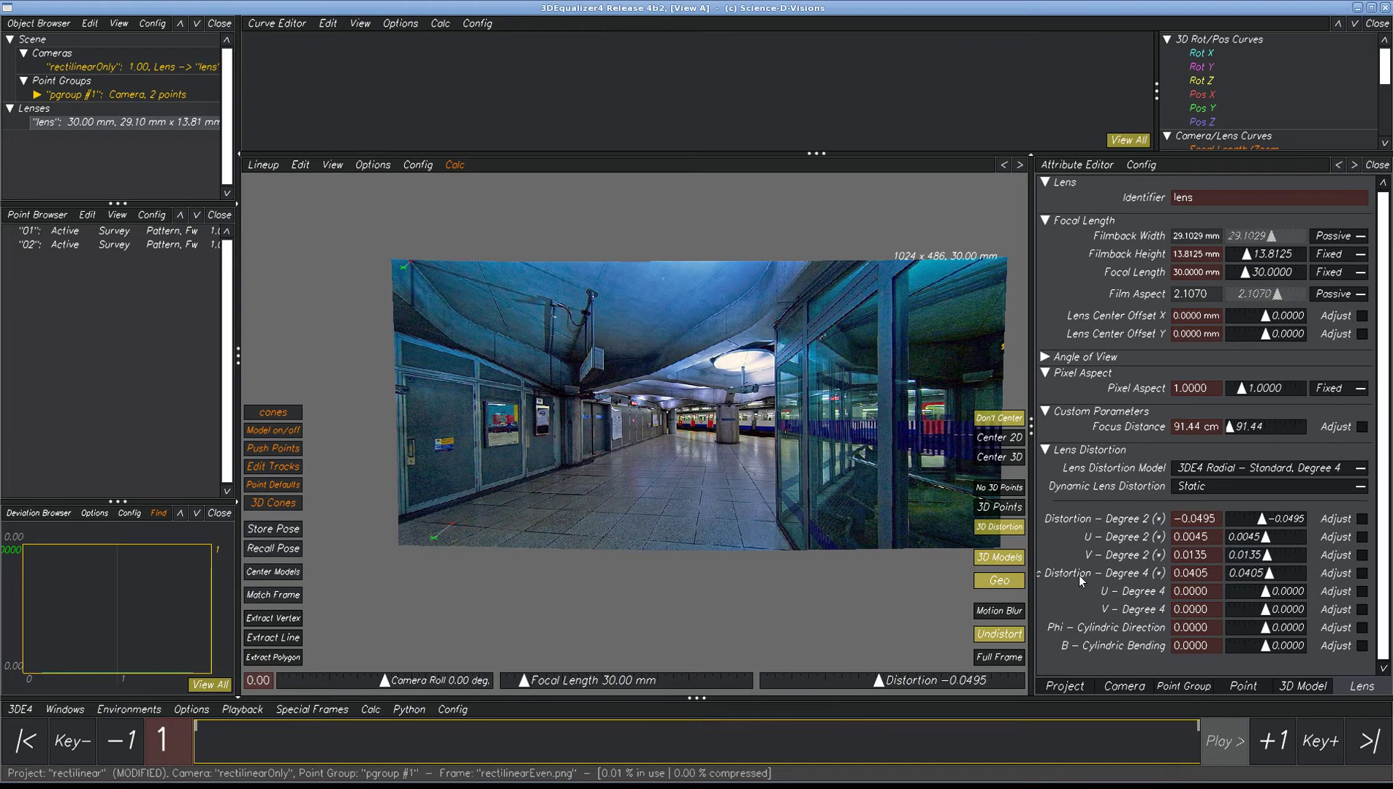
{"action": "left_click_drag", "start_coordinate": [1269, 573], "coordinate": [1265, 613]}
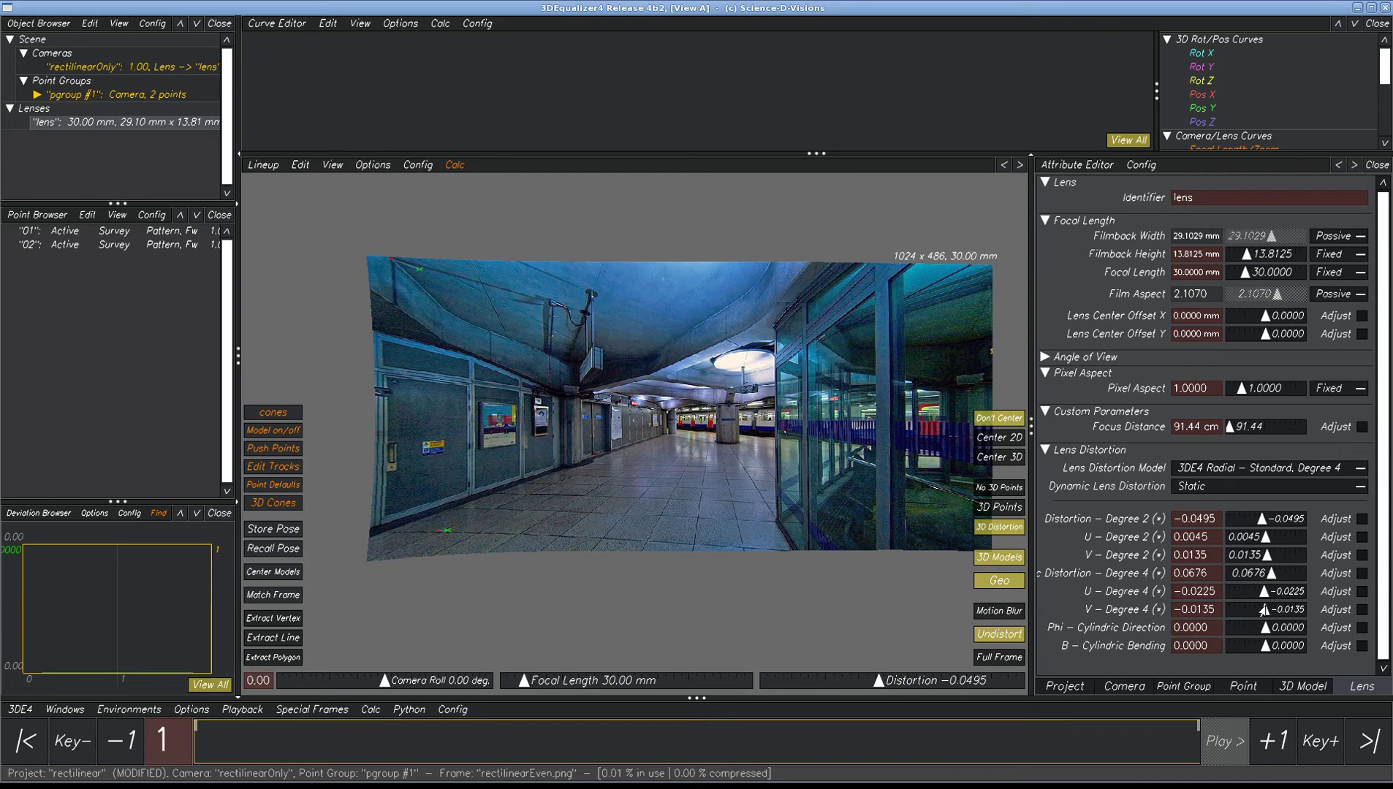
{"action": "mouse_move", "coordinate": [1264, 611]}
{"action": "left_mouse_down"}
{"action": "mouse_move", "coordinate": [1262, 593]}
{"action": "mouse_move", "coordinate": [1267, 648]}
{"action": "mouse_move", "coordinate": [1274, 634]}
{"action": "left_mouse_up"}
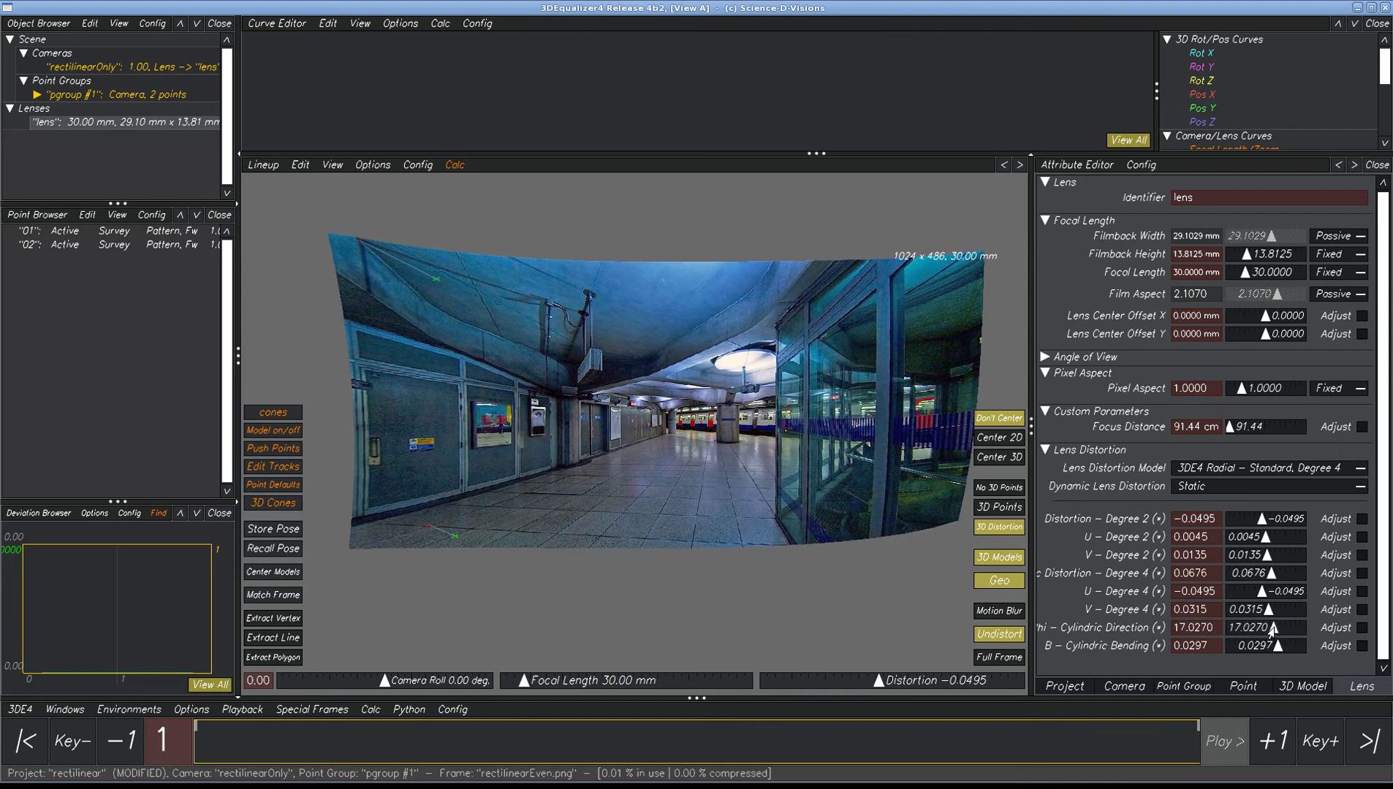
Zero Cylindric Bending, set Cylindric Direction to 30.0000, then set Bending to -0.0207.
{"action": "double_click", "coordinate": [1206, 644]}
{"action": "type", "text": "0"}
{"action": "key", "text": "Return"}
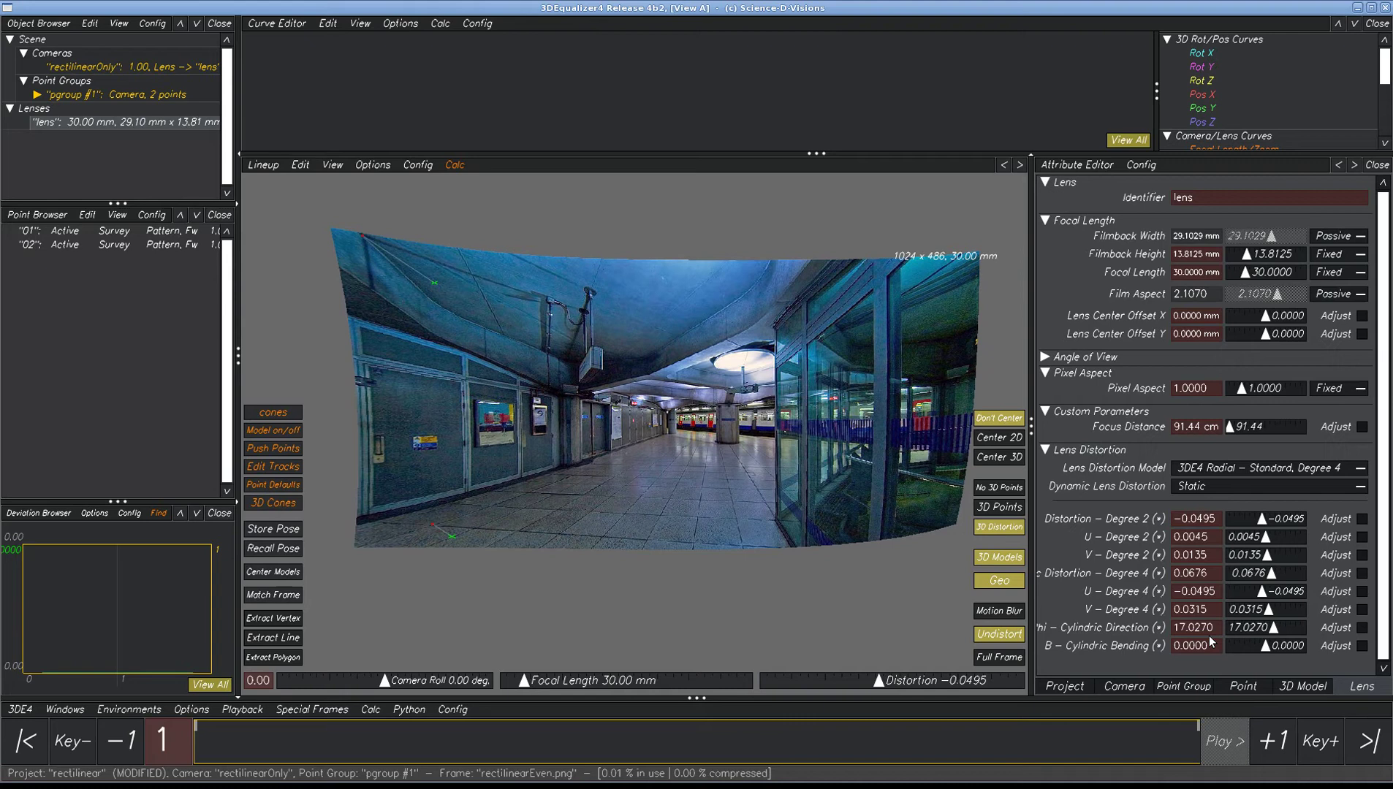
{"action": "left_click_drag", "start_coordinate": [1270, 633], "coordinate": [1271, 631]}
{"action": "mouse_move", "coordinate": [1265, 650]}
{"action": "left_mouse_down"}
{"action": "mouse_move", "coordinate": [1317, 631]}
{"action": "mouse_move", "coordinate": [1246, 627]}
{"action": "mouse_move", "coordinate": [1279, 627]}
{"action": "left_mouse_up"}
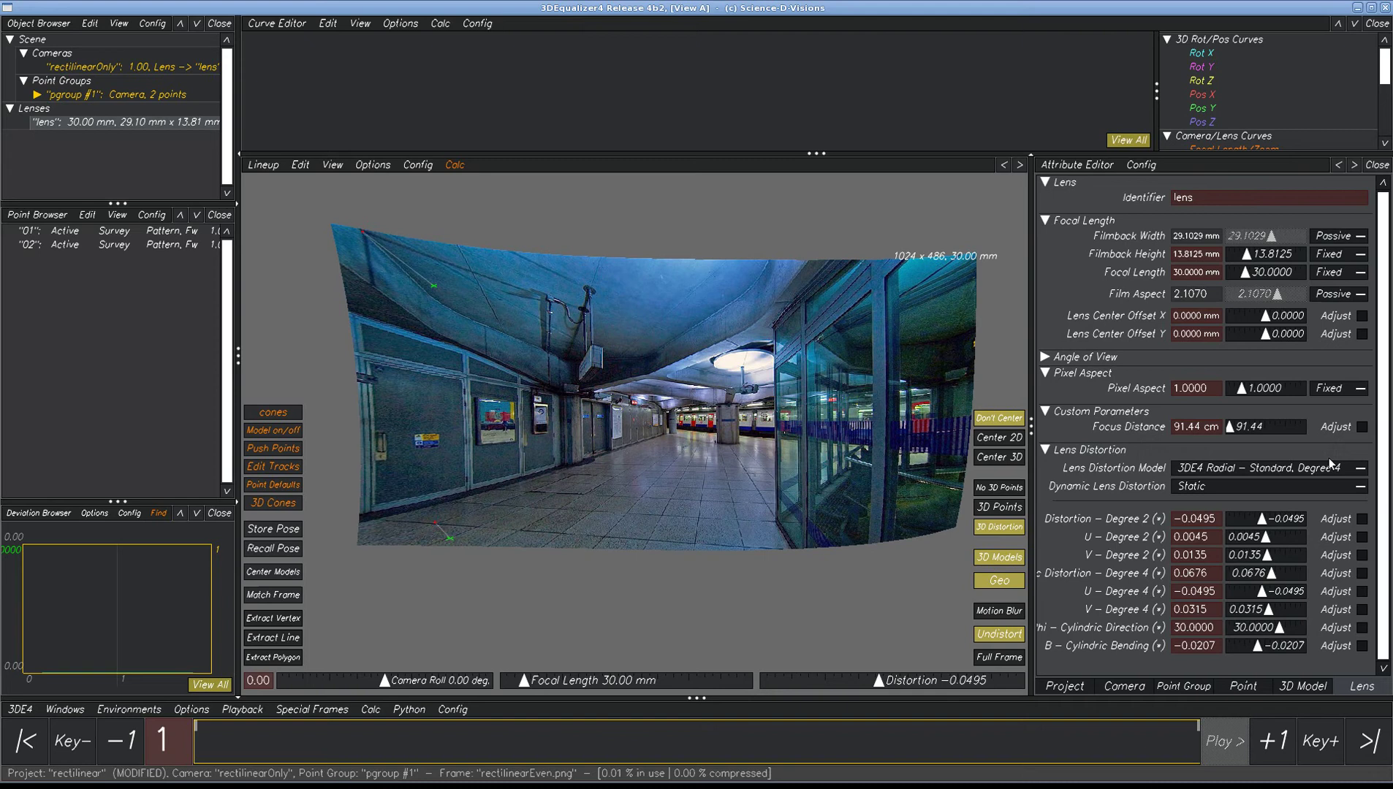
Use the 3DE4 Radial – Fisheye, Degree 8 model with a 14 mm focal length.
{"action": "left_click", "coordinate": [1304, 468]}
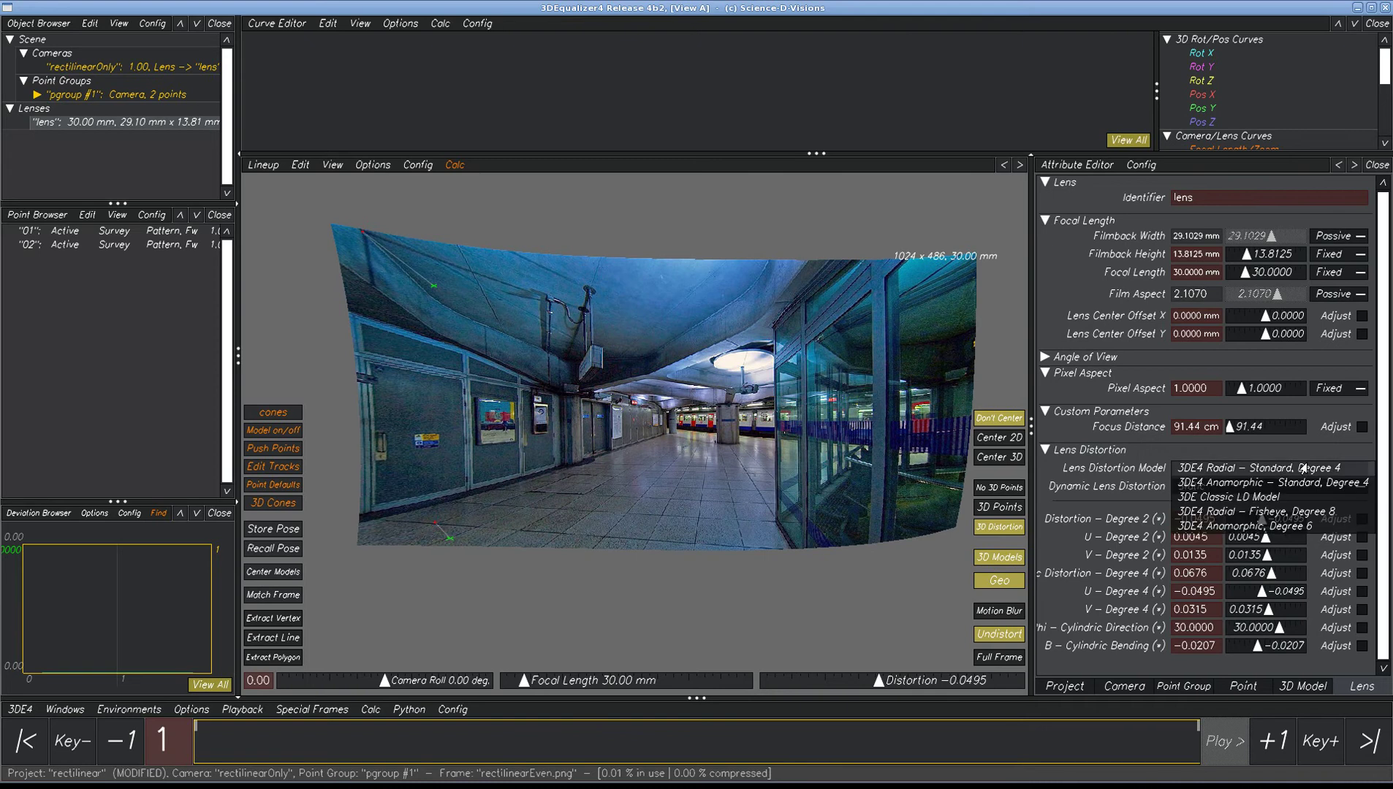
{"action": "left_click", "coordinate": [1266, 512]}
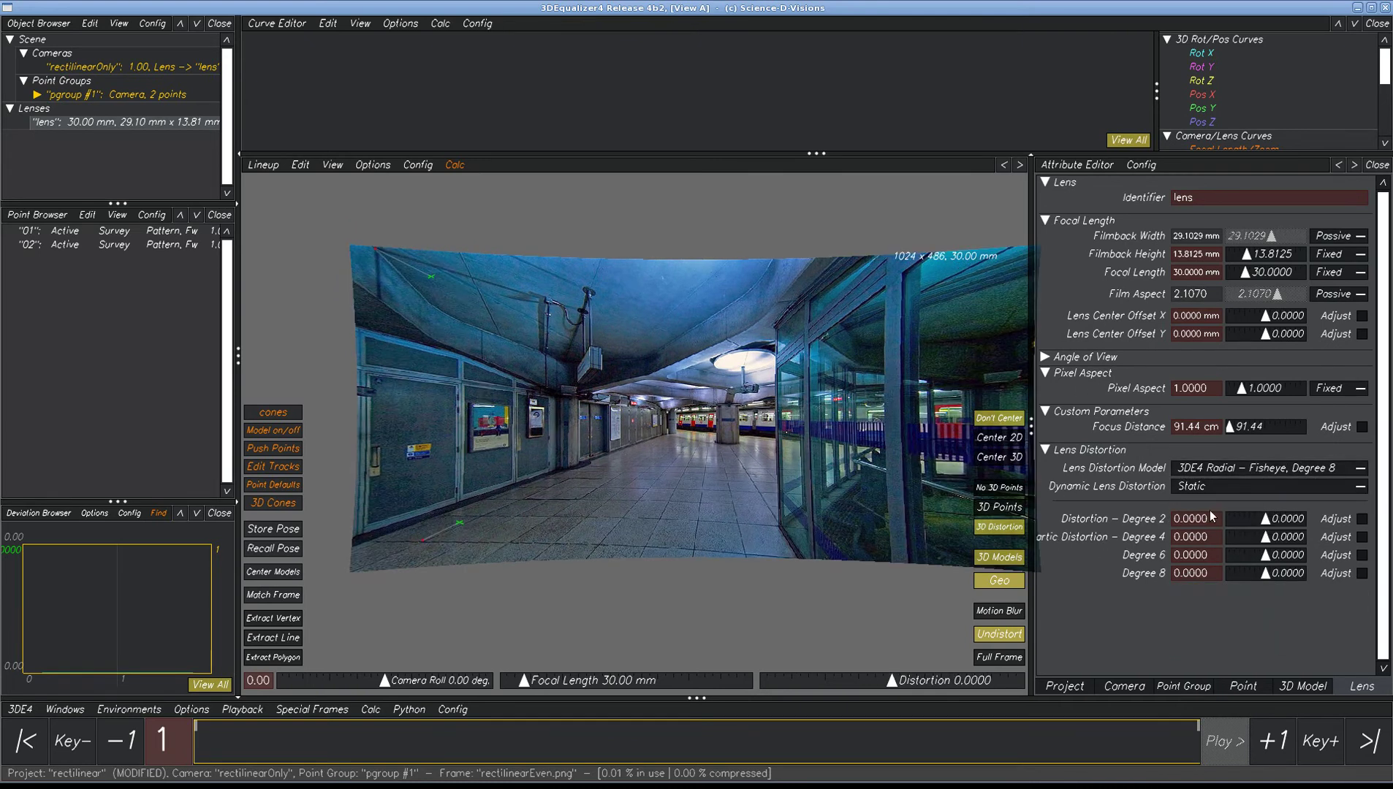
{"action": "left_click", "coordinate": [1220, 273]}
{"action": "type", "text": "14"}
{"action": "key", "text": "Return"}
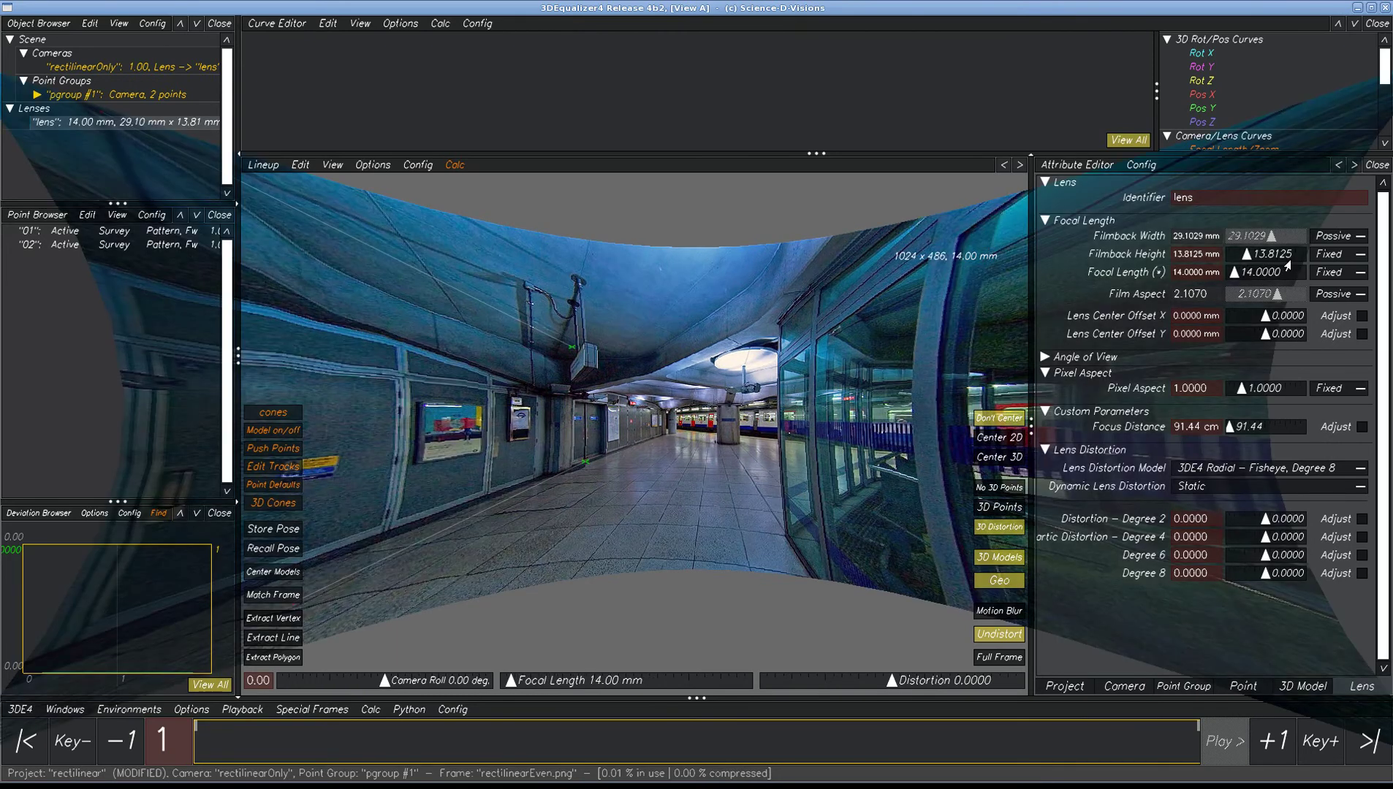
{"action": "scroll", "coordinate": [664, 486], "scroll_direction": "down", "scroll_amount": 2}
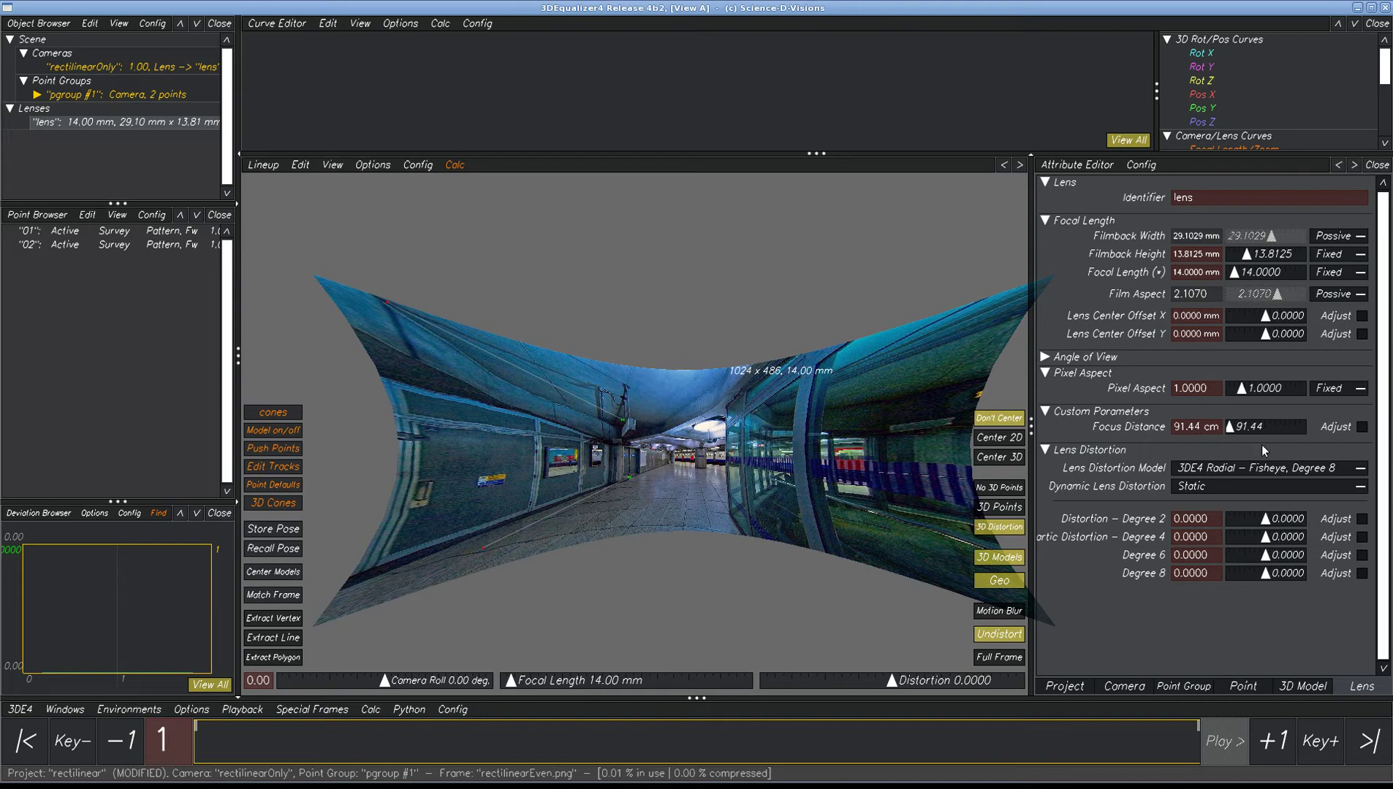
Set the lens distortion model to 3DE4 Anamorphic – Standard, Degree 4.
{"action": "left_click", "coordinate": [1234, 472]}
{"action": "left_click", "coordinate": [1235, 482]}
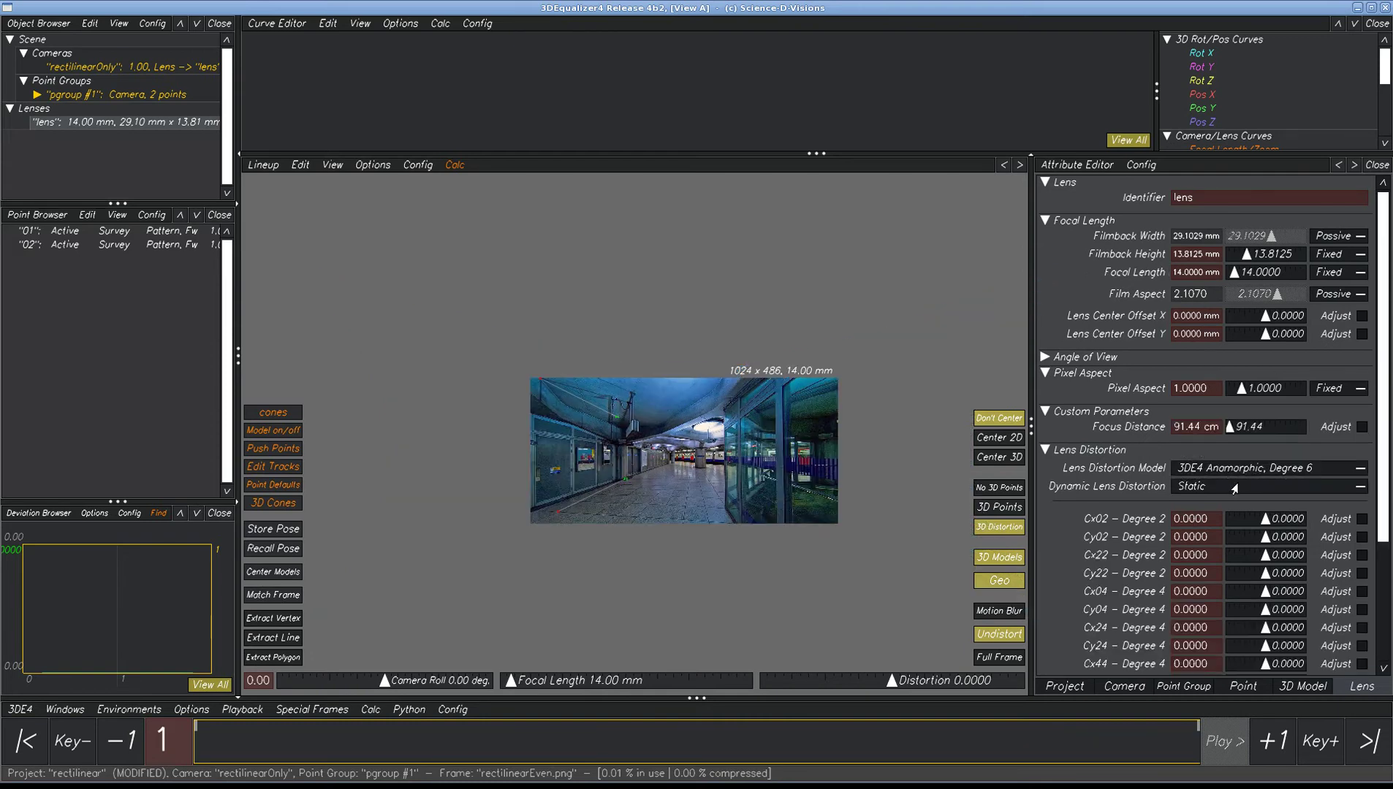
{"action": "scroll", "coordinate": [1220, 553], "scroll_direction": "down", "scroll_amount": 3}
{"action": "scroll", "coordinate": [1256, 571], "scroll_direction": "up", "scroll_amount": 2}
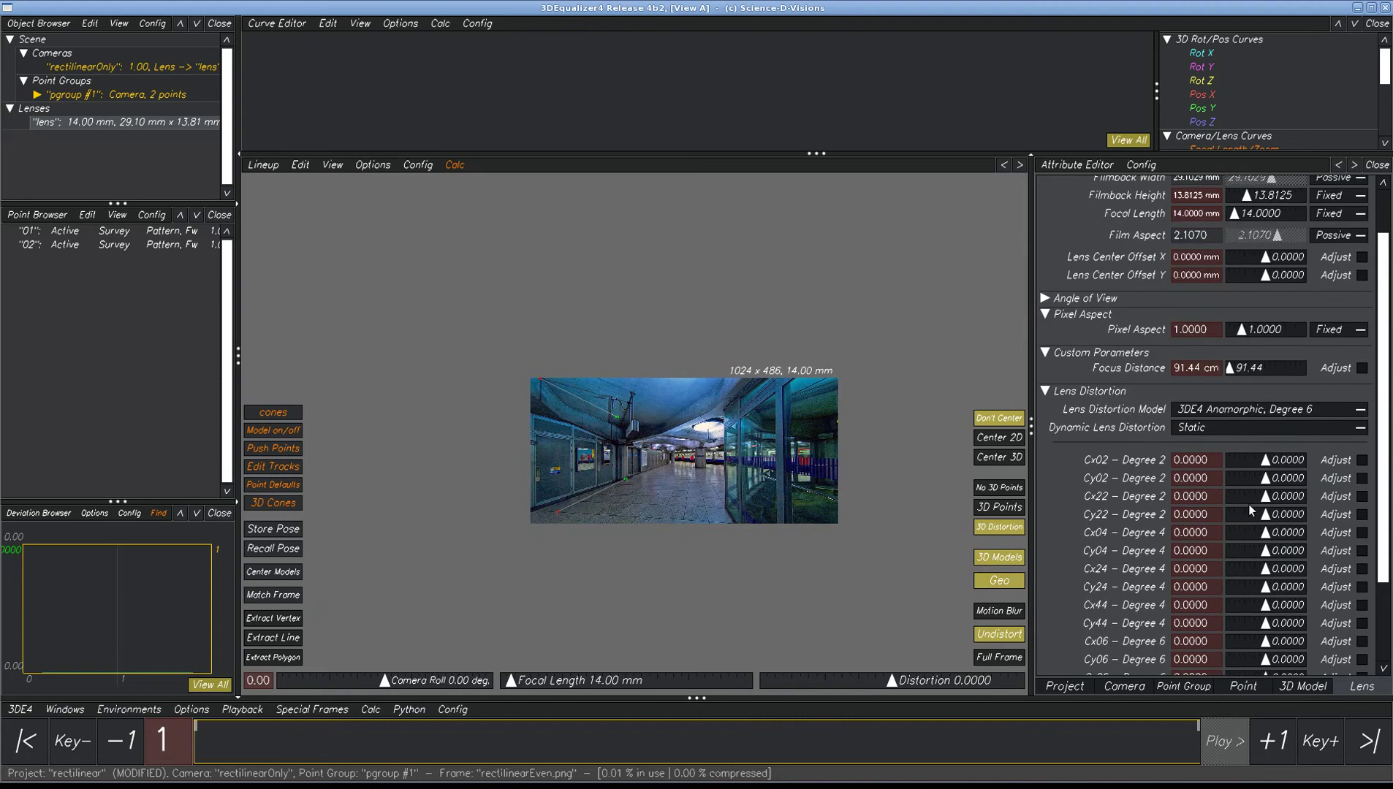
{"action": "left_click", "coordinate": [1227, 410]}
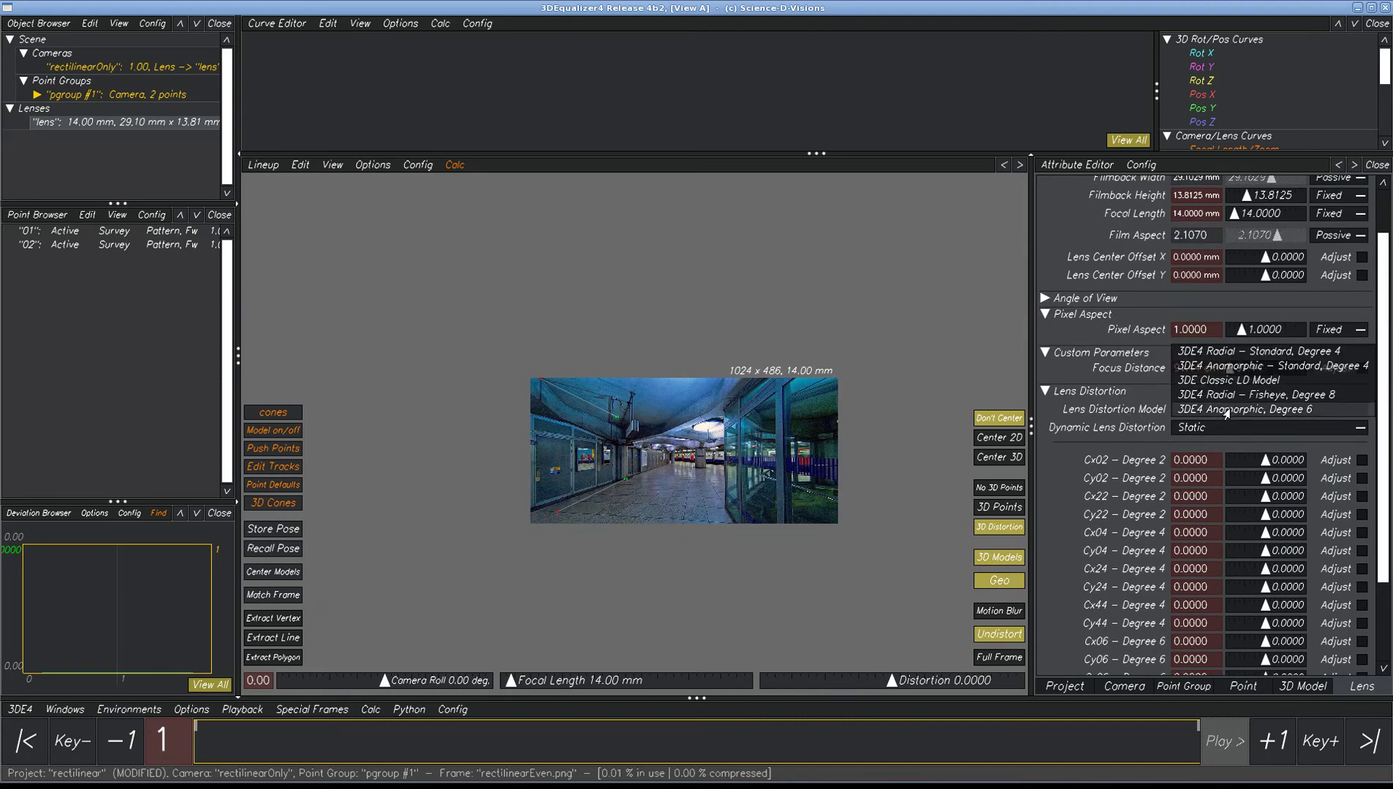
{"action": "left_click", "coordinate": [1222, 365]}
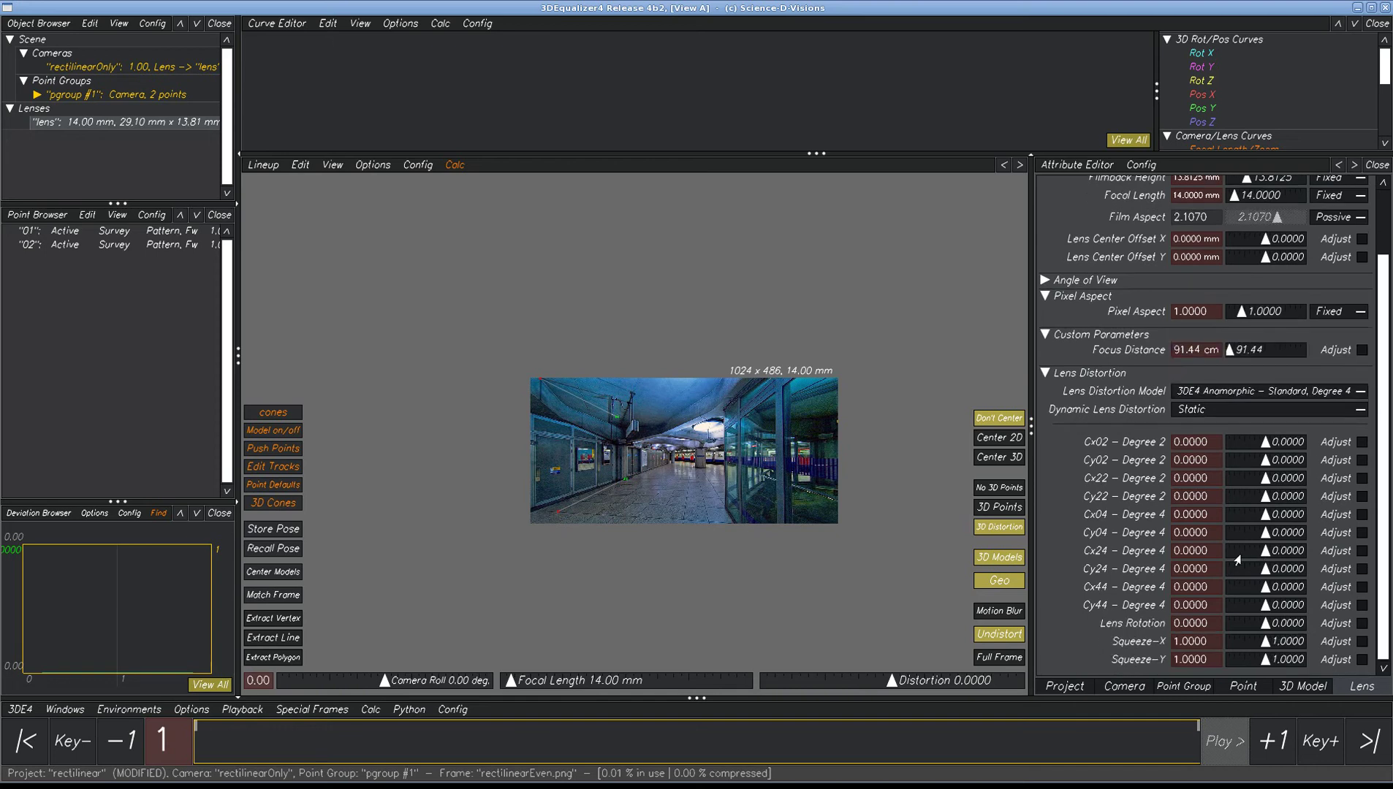
Make the lineup image fill the viewport and give Cx02/Cy02 nonzero distortion coefficients.
{"action": "left_click", "coordinate": [1006, 661]}
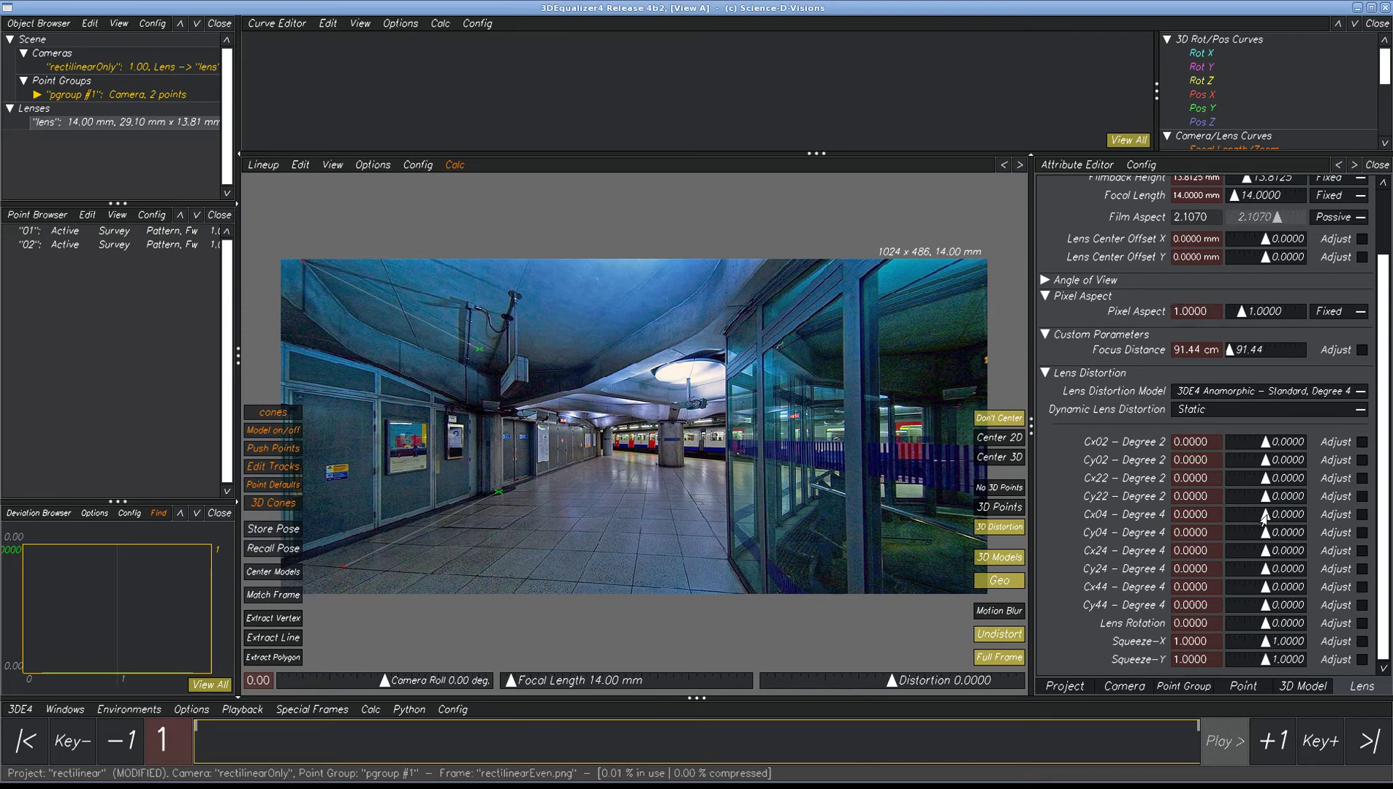
{"action": "left_click_drag", "start_coordinate": [1266, 442], "coordinate": [1274, 626]}
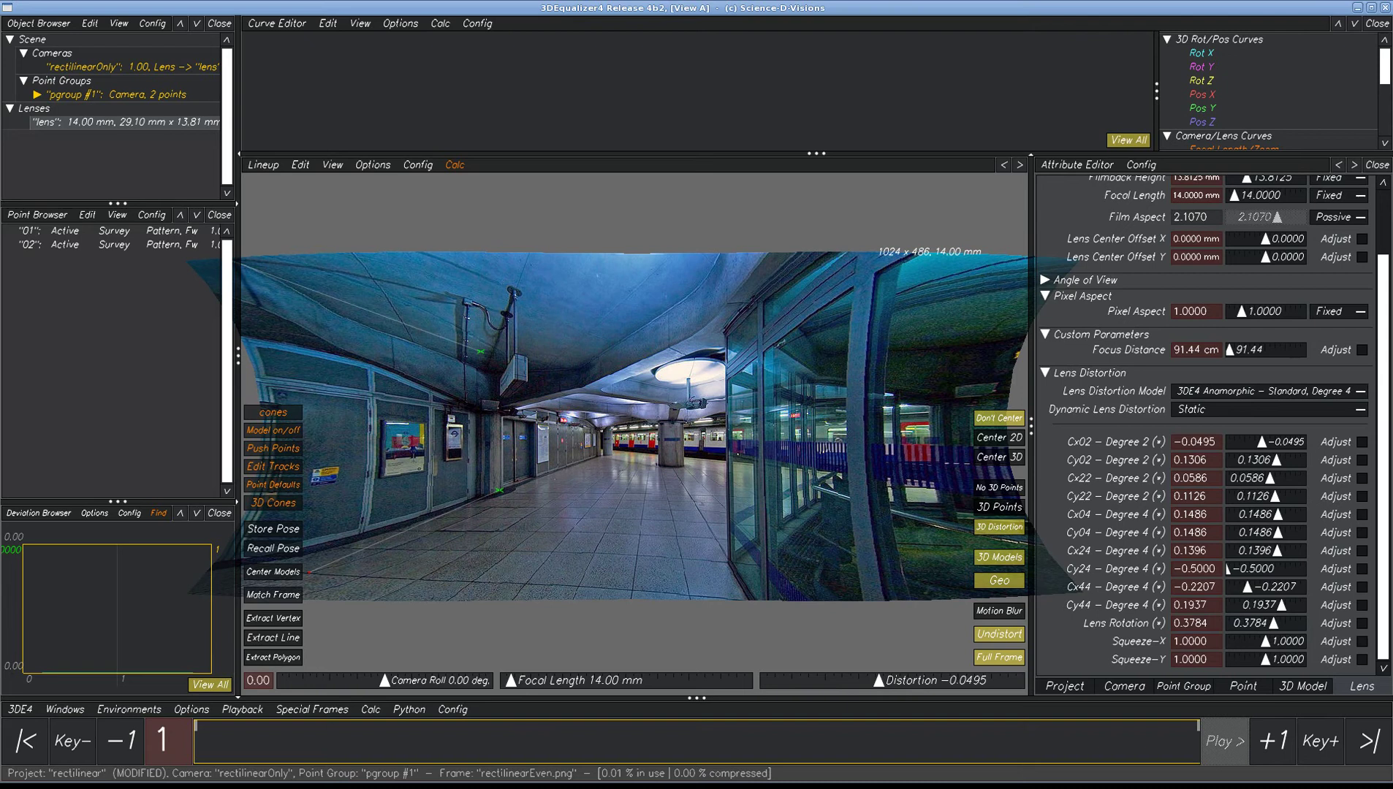
{"action": "key", "text": "alt+Tab"}
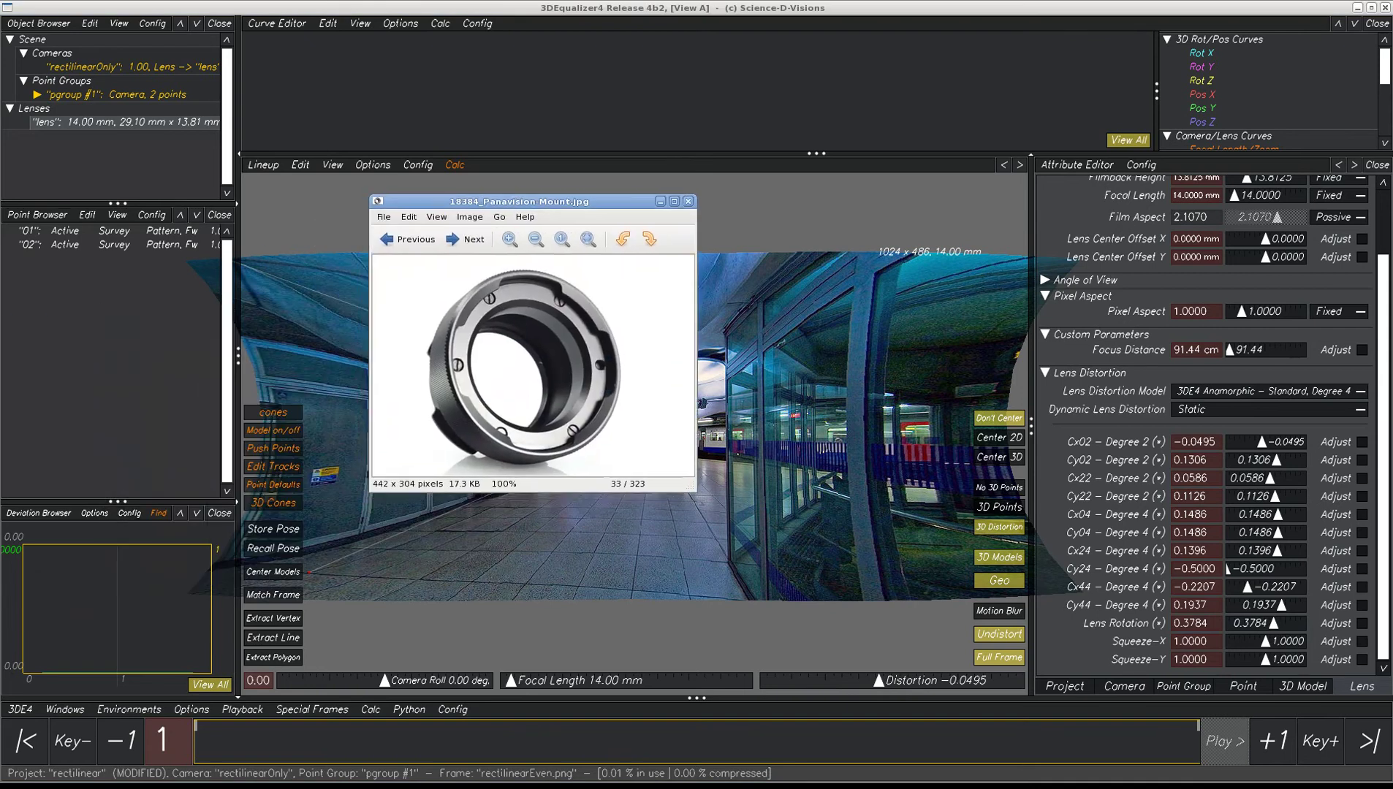
Place a second Panavision lens-mount photo beside the first to compare, then close it.
{"action": "key", "text": "alt+Tab"}
{"action": "left_click_drag", "start_coordinate": [677, 212], "coordinate": [845, 174]}
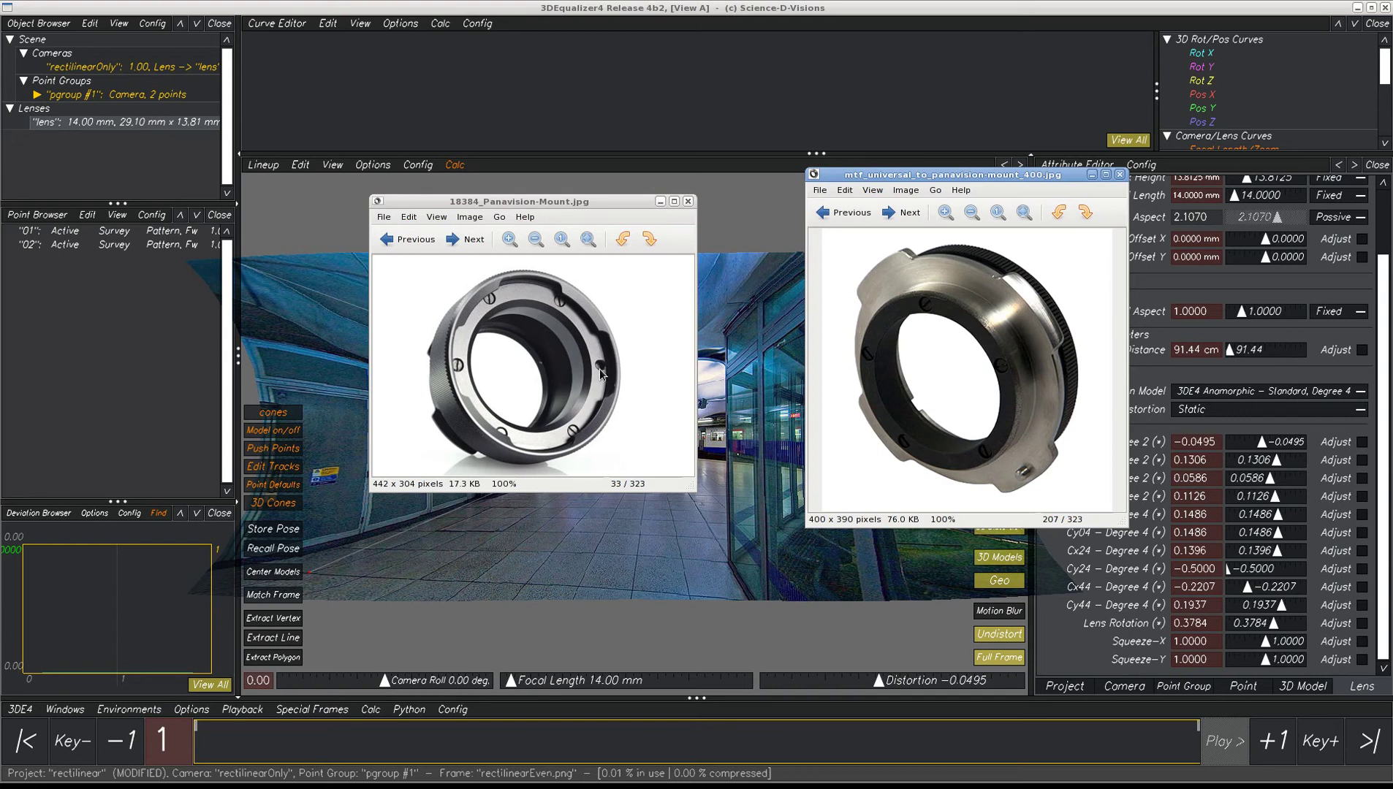
{"action": "left_click", "coordinate": [1093, 176]}
Close the first mount photo and bring Squeeze-X down to 0.9559 and Squeeze-Y to 0.9847.
{"action": "left_click", "coordinate": [662, 202]}
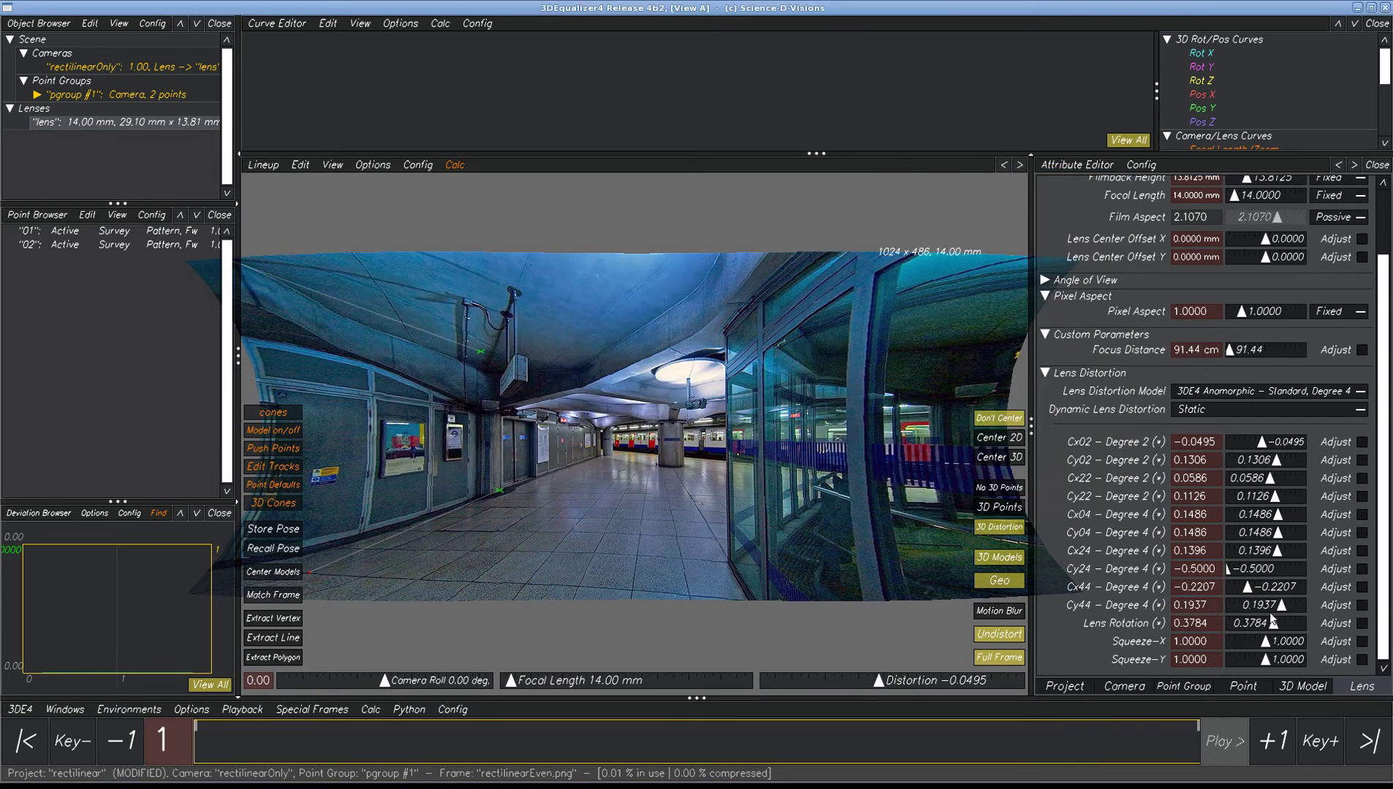
{"action": "mouse_move", "coordinate": [1265, 646]}
{"action": "left_mouse_down"}
{"action": "mouse_move", "coordinate": [1243, 646]}
{"action": "mouse_move", "coordinate": [1258, 663]}
{"action": "left_mouse_up"}
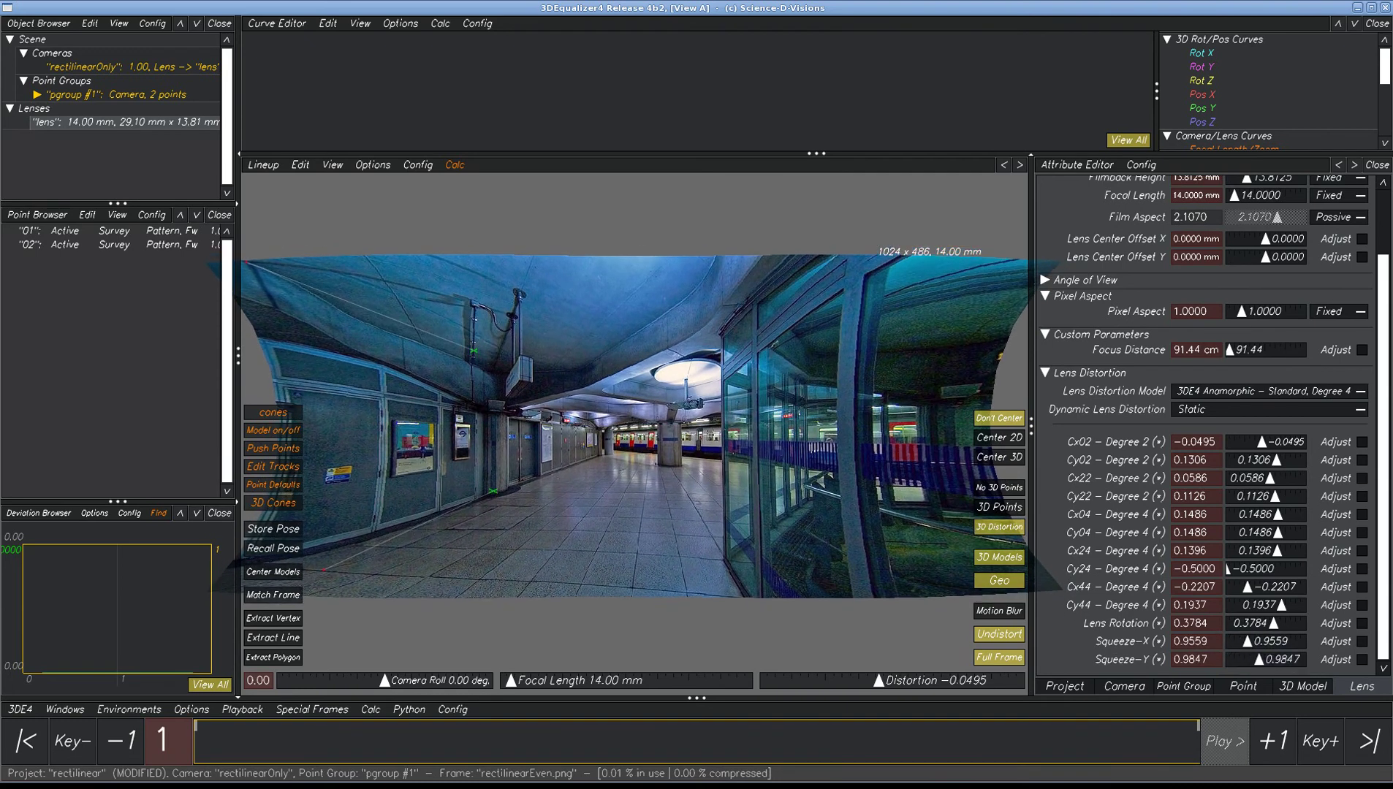
Play the Anamorphic Lens Breathing and Flaire Comparison video on Vimeo through to its end.
{"action": "key", "text": "alt+Tab"}
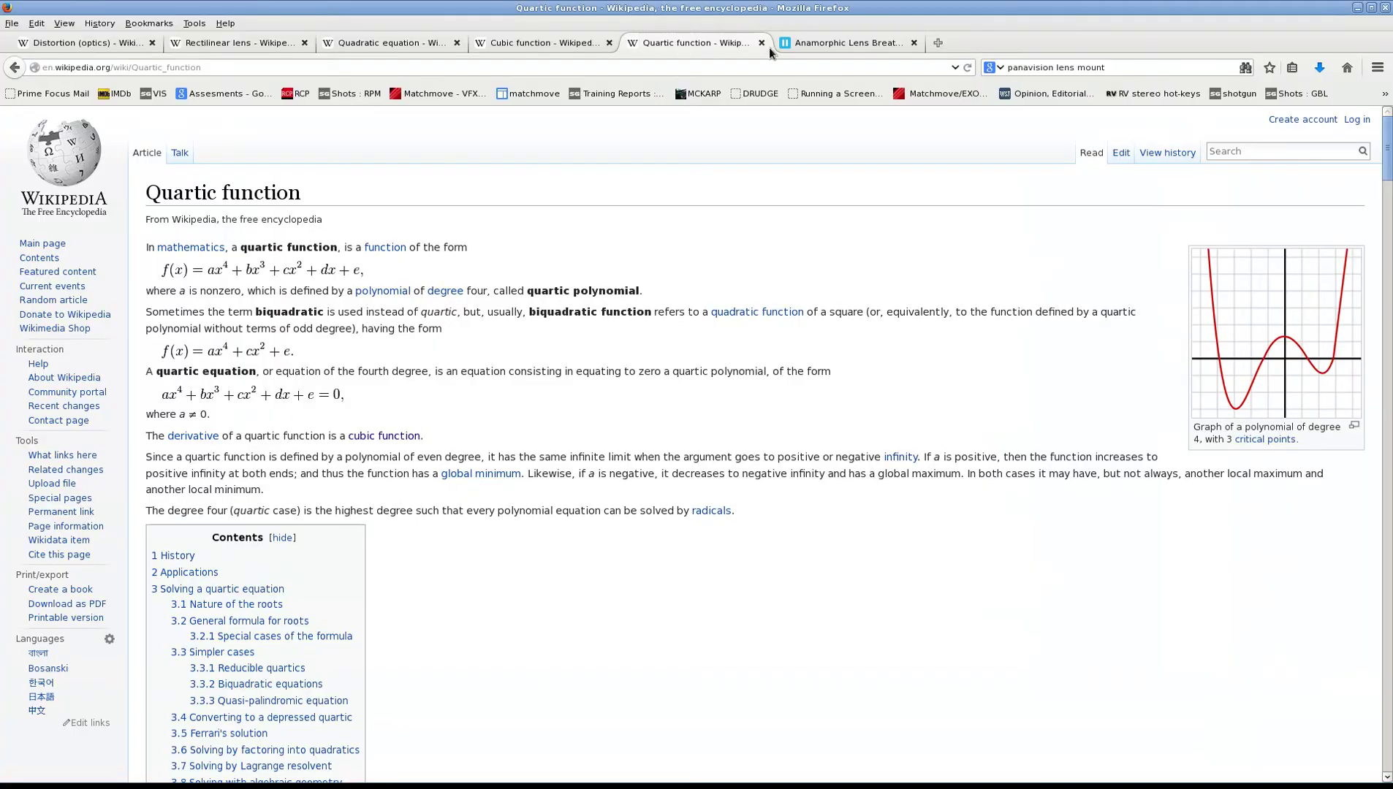
{"action": "left_click", "coordinate": [817, 43]}
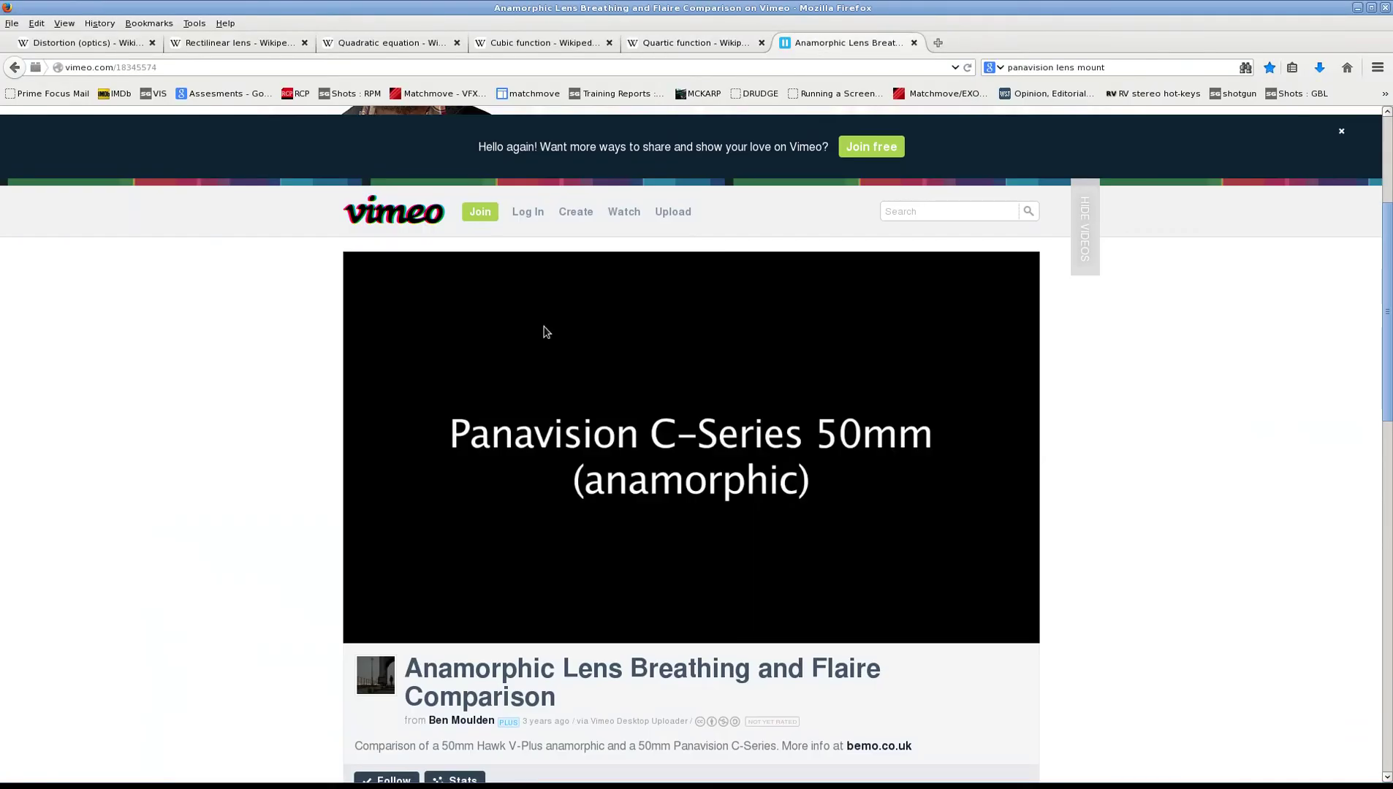
{"action": "left_click", "coordinate": [374, 623]}
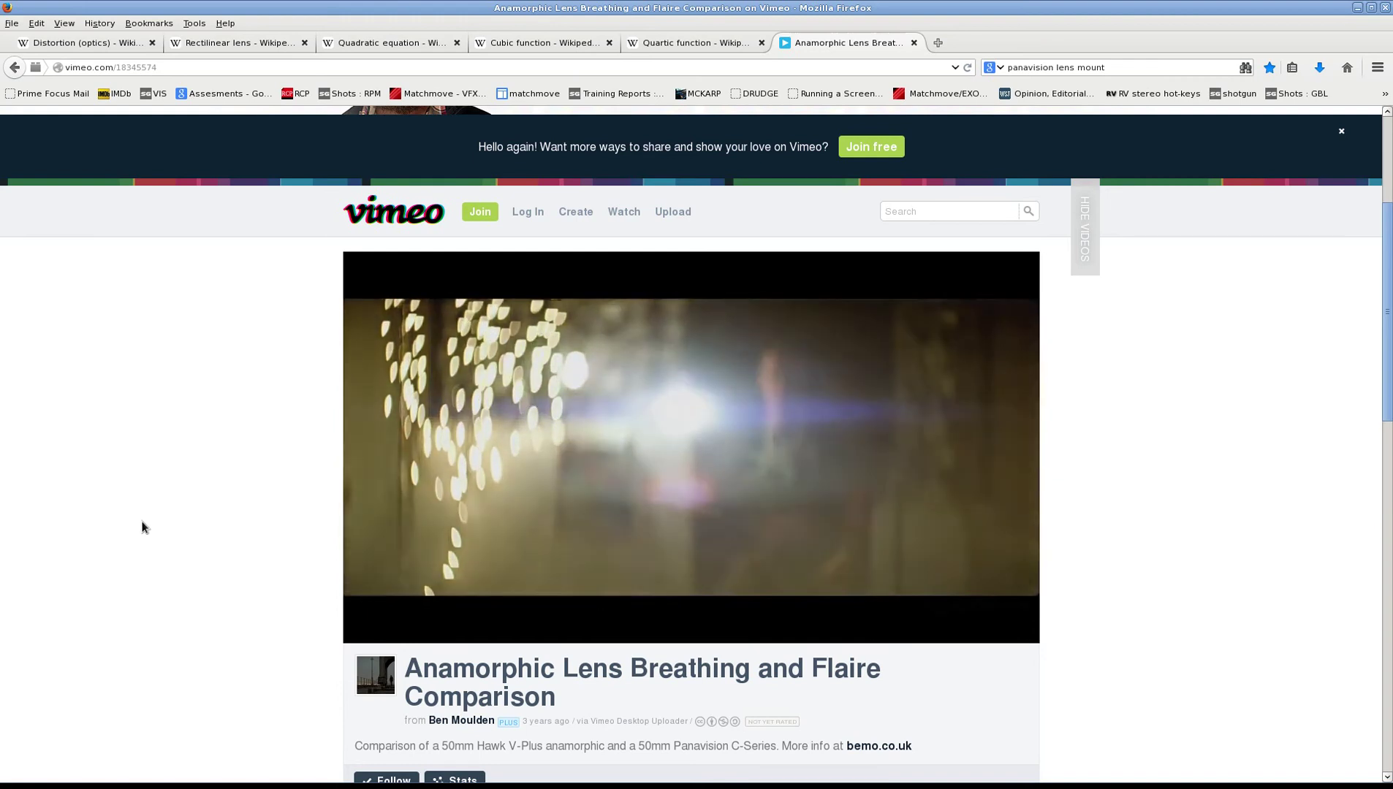
{"action": "mouse_move", "coordinate": [501, 533]}
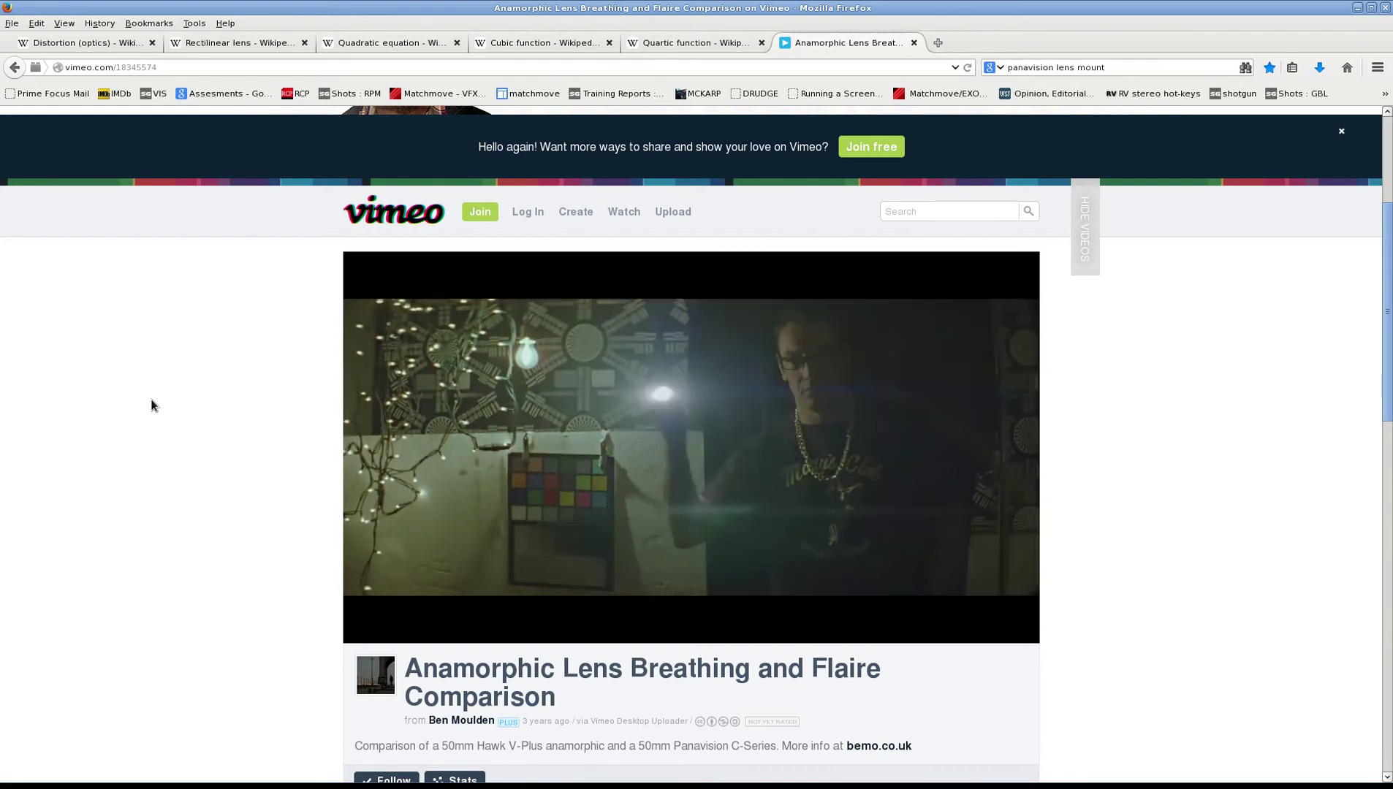
{"action": "mouse_move", "coordinate": [665, 444]}
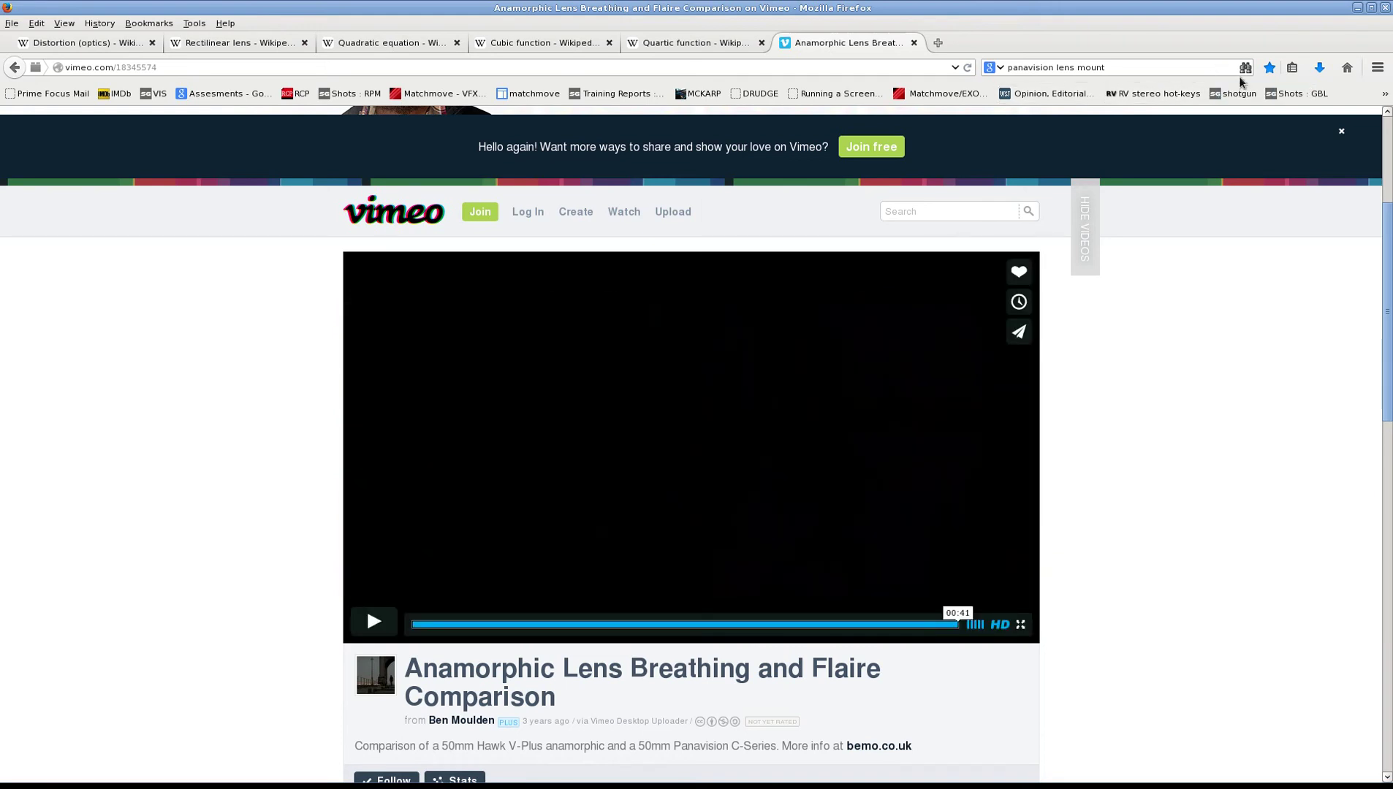
Minimize the browser and fine-tune the squeeze to Squeeze-X 0.9523 and Squeeze-Y 0.9703.
{"action": "left_click", "coordinate": [1356, 10]}
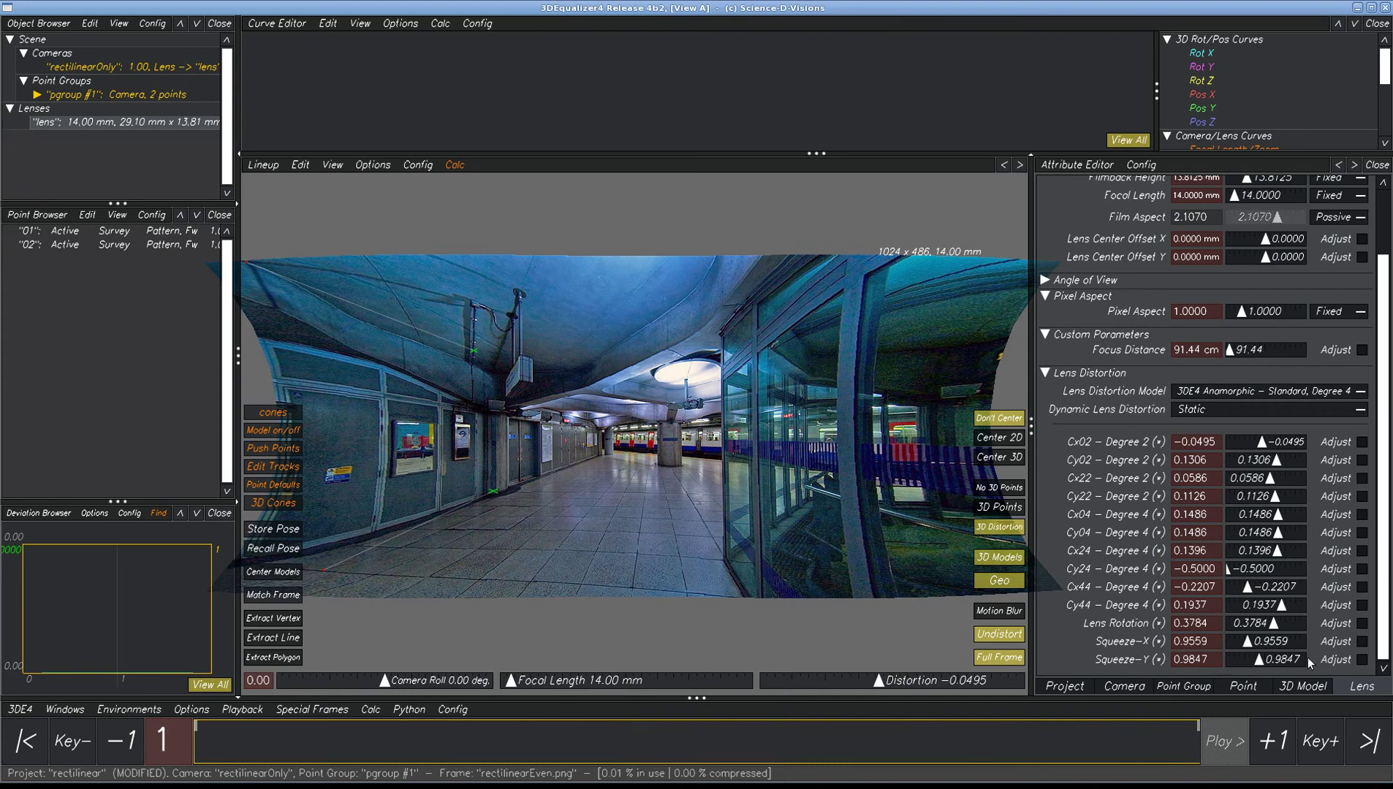
{"action": "left_click_drag", "start_coordinate": [1287, 662], "coordinate": [1247, 643]}
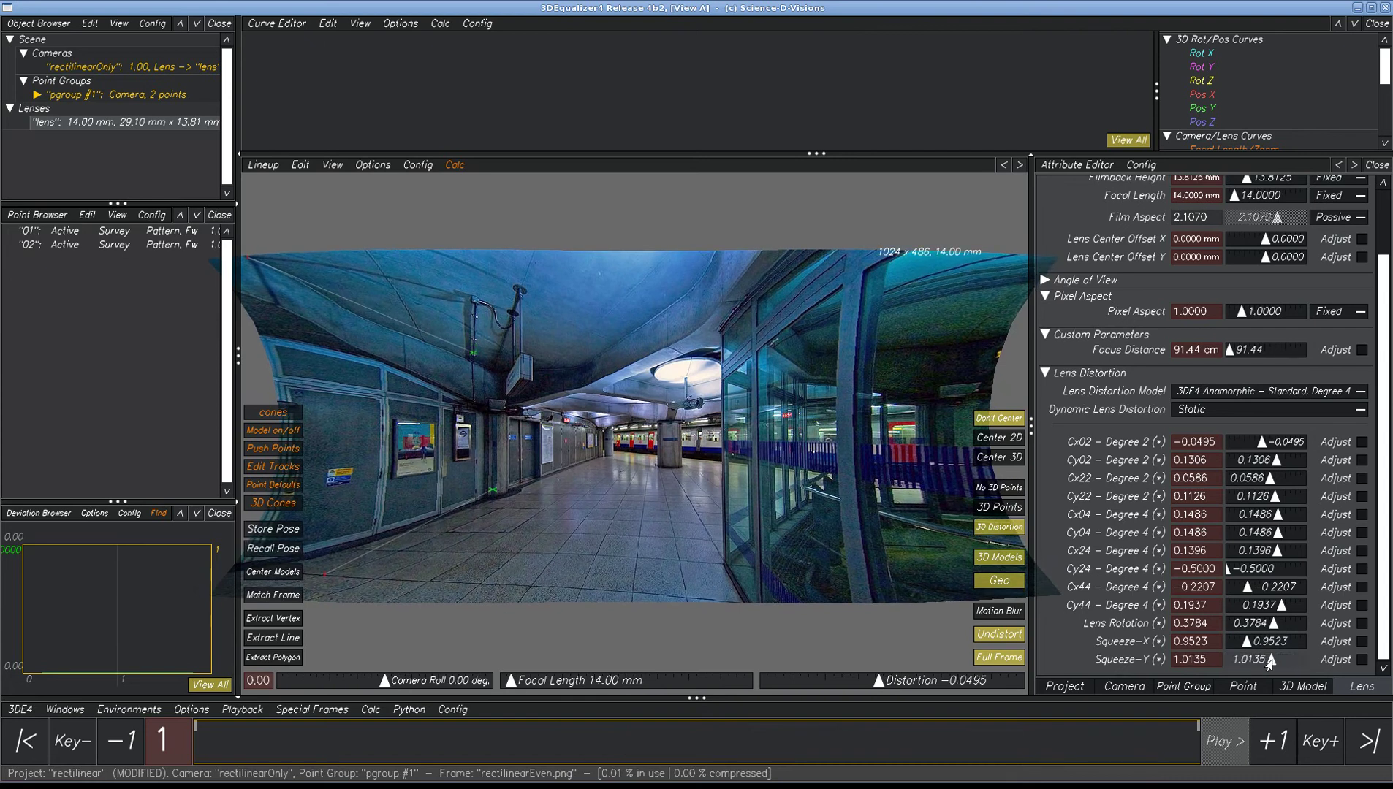
Try the 3DE Classic LD Model, then return to 3DE4 Anamorphic Standard Degree 4.
{"action": "left_click", "coordinate": [1244, 394]}
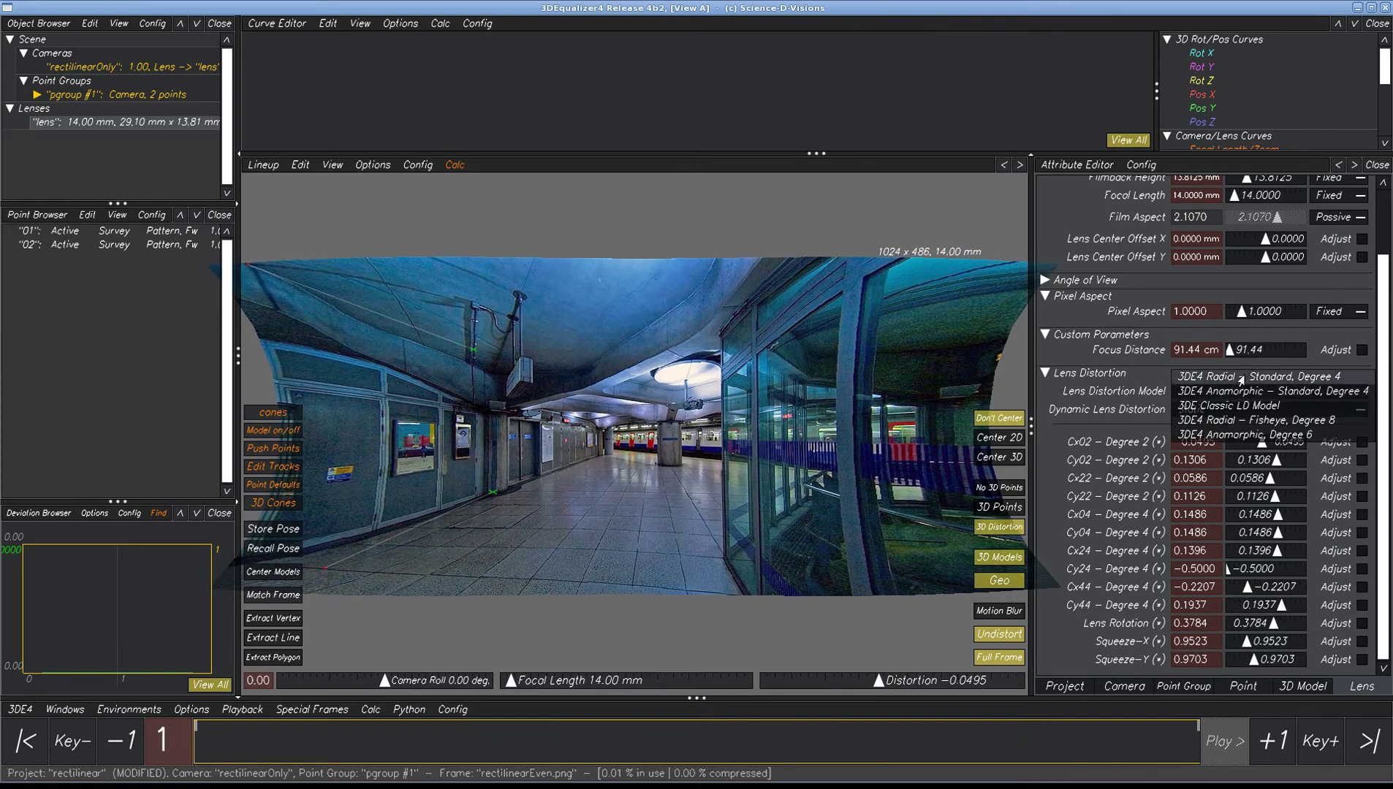
{"action": "left_click", "coordinate": [1237, 406]}
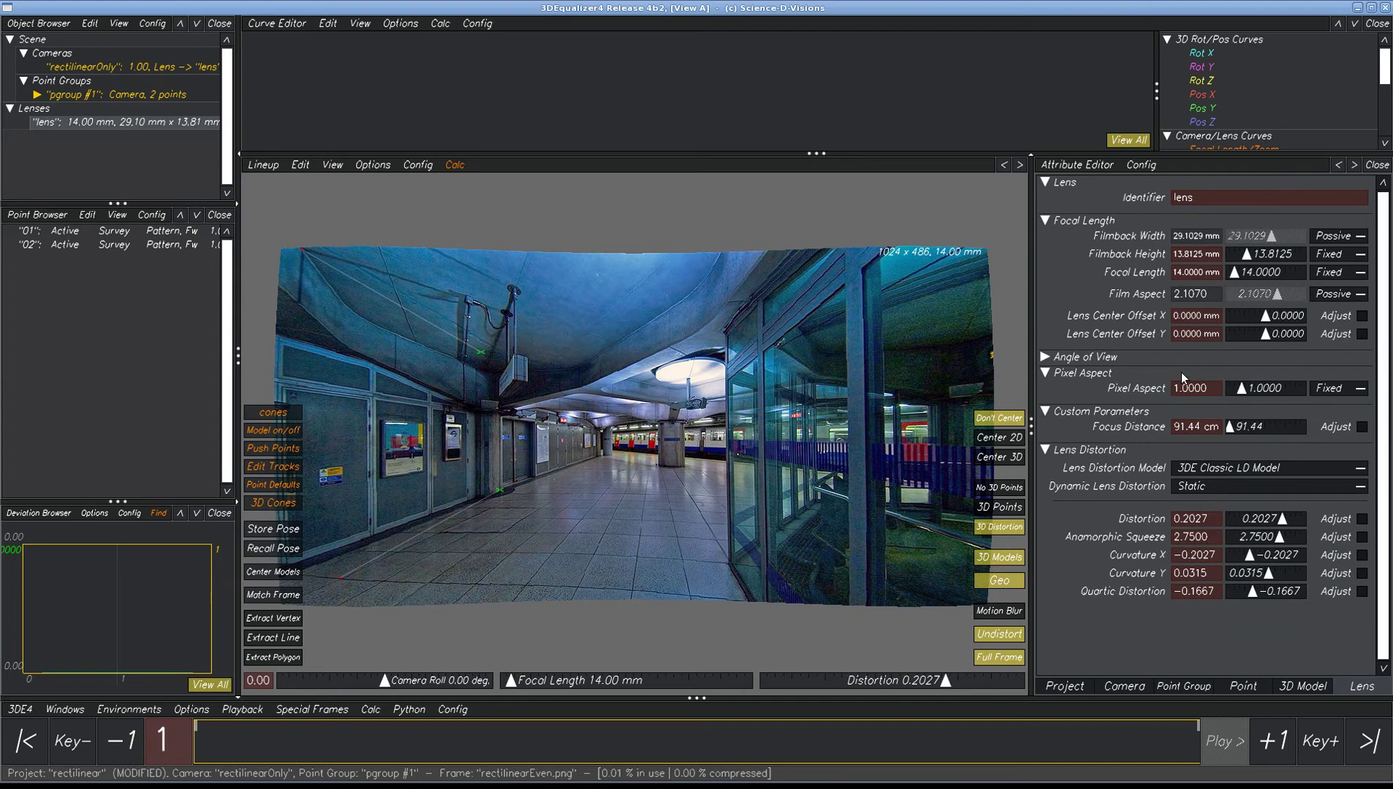
{"action": "left_click", "coordinate": [1225, 470]}
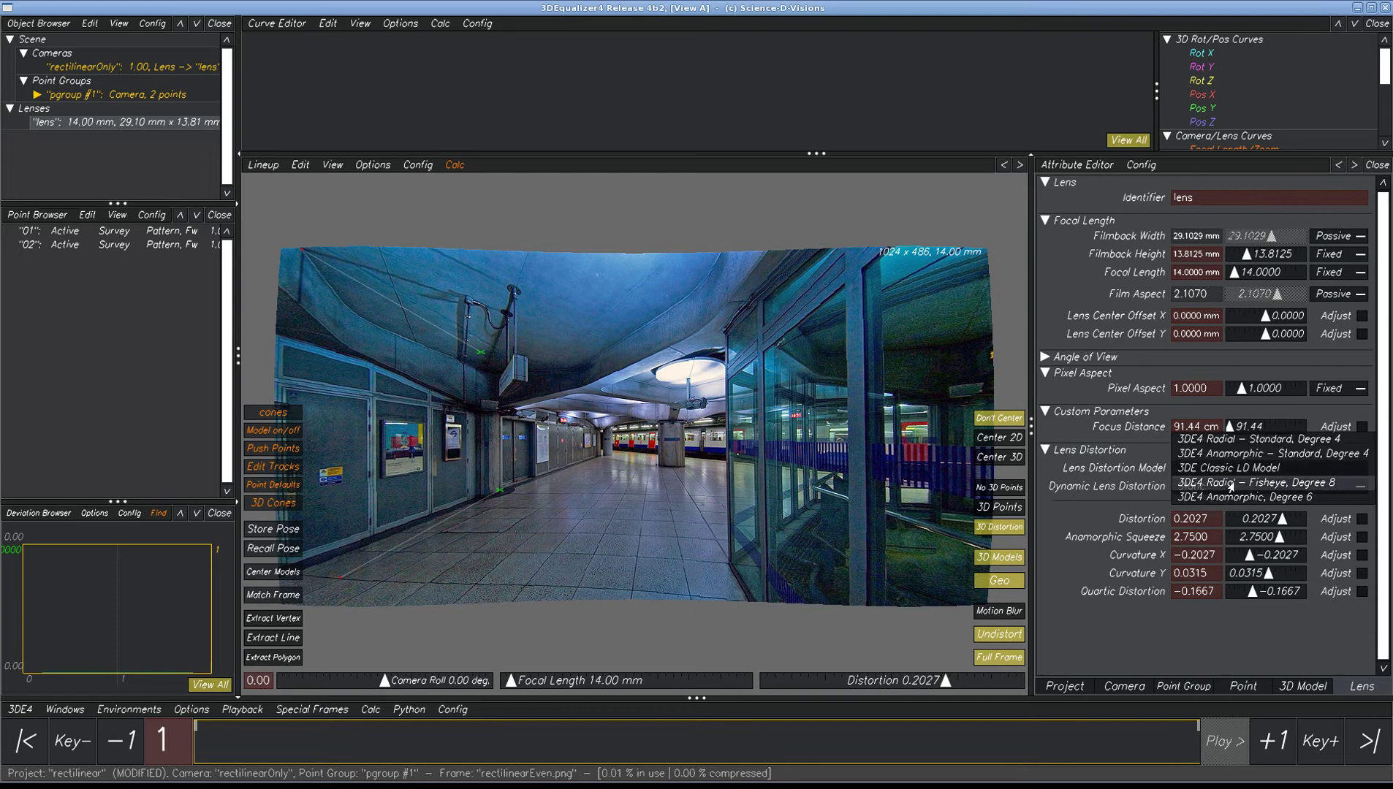
{"action": "left_click", "coordinate": [1233, 456]}
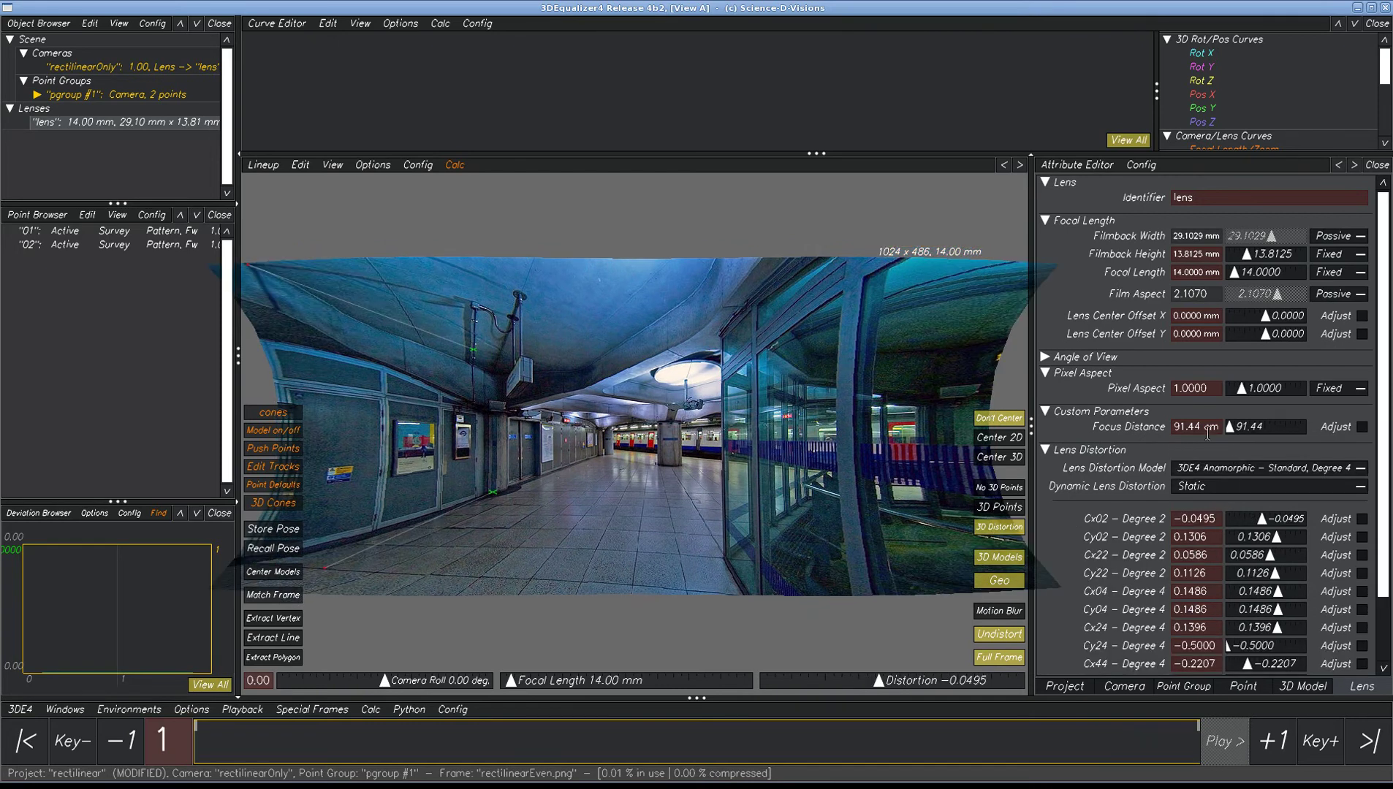
Set Pixel Aspect to 2, then back to 1, and turn off Full Frame.
{"action": "left_click_drag", "start_coordinate": [1213, 389], "coordinate": [1162, 393]}
{"action": "type", "text": "2"}
{"action": "key", "text": "Return"}
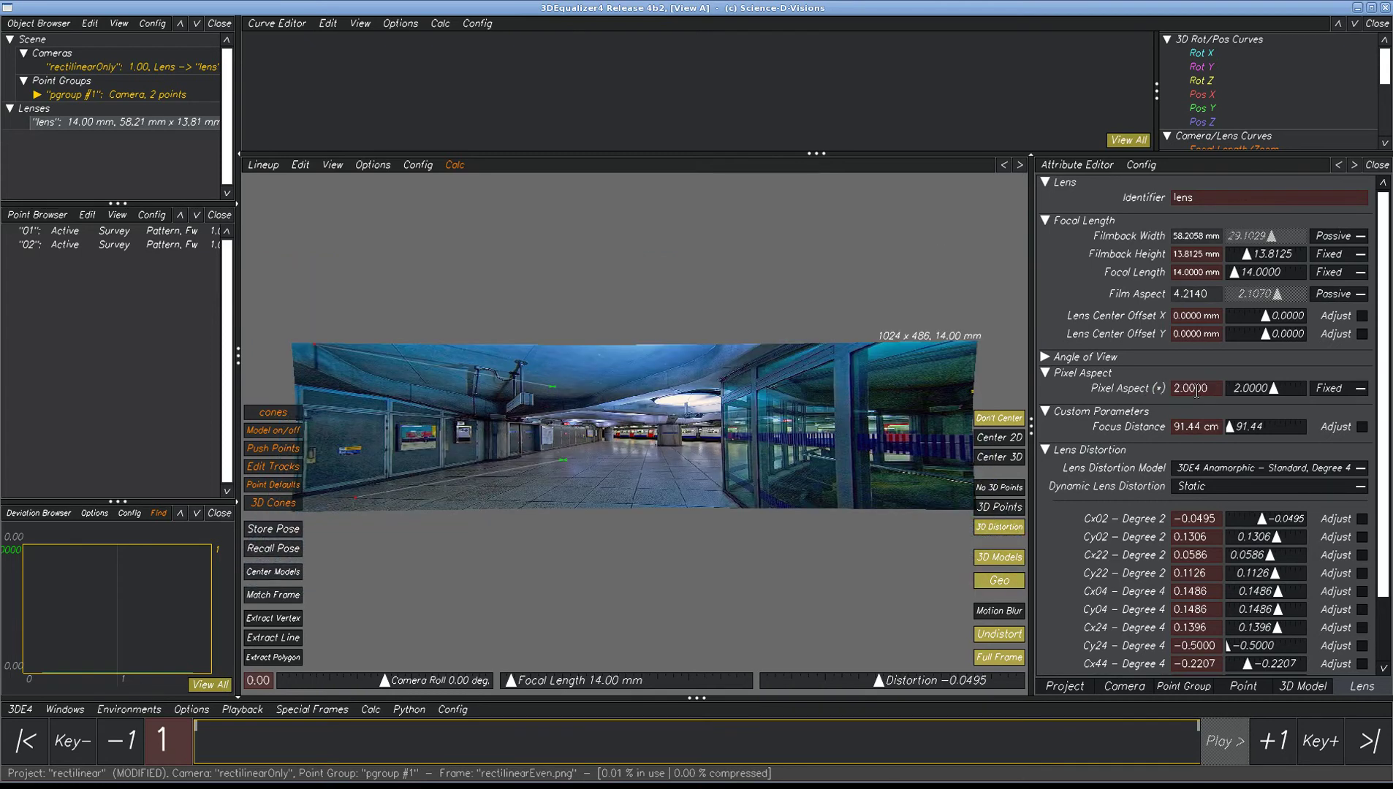
{"action": "double_click", "coordinate": [1195, 391]}
{"action": "type", "text": "1"}
{"action": "key", "text": "Return"}
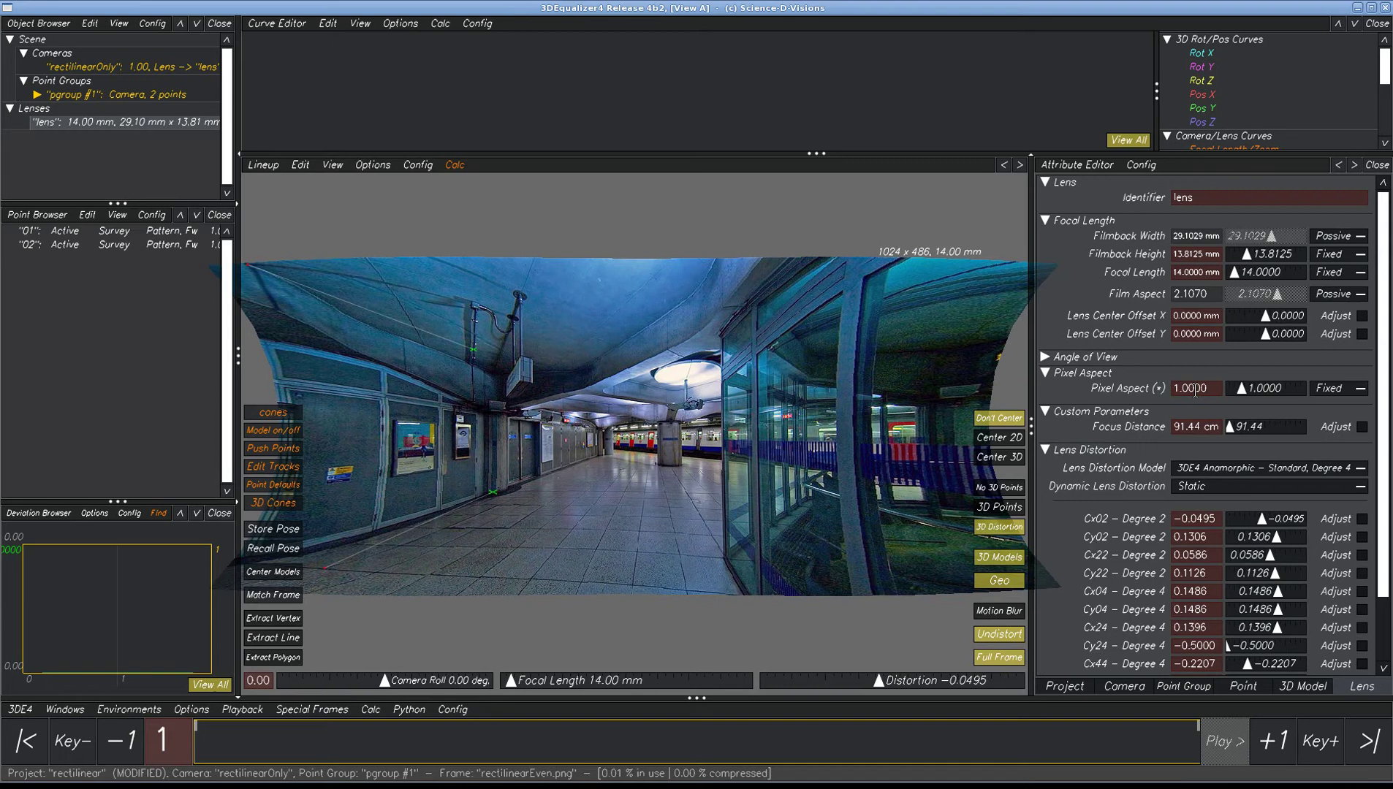
{"action": "scroll", "coordinate": [1226, 593], "scroll_direction": "down", "scroll_amount": 3}
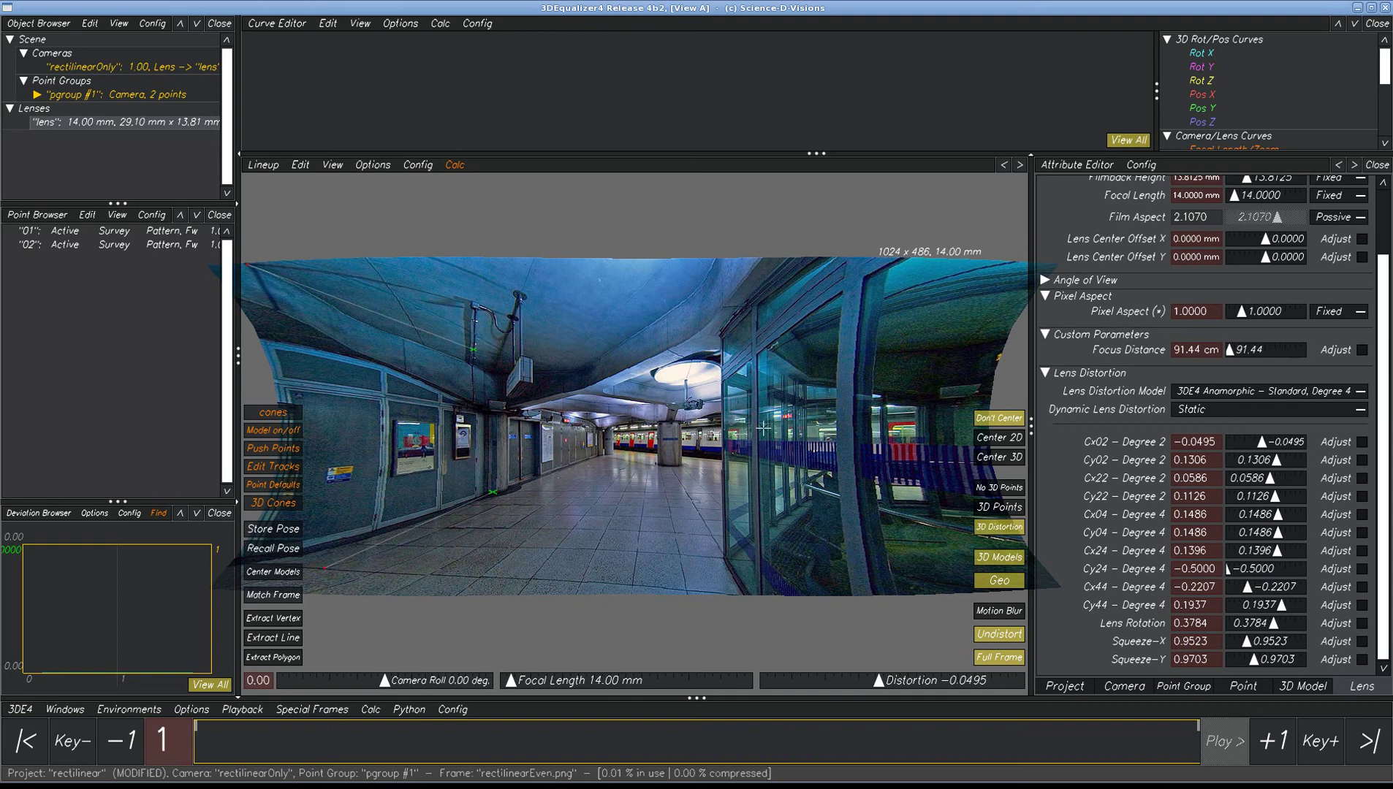
{"action": "key", "text": "f"}
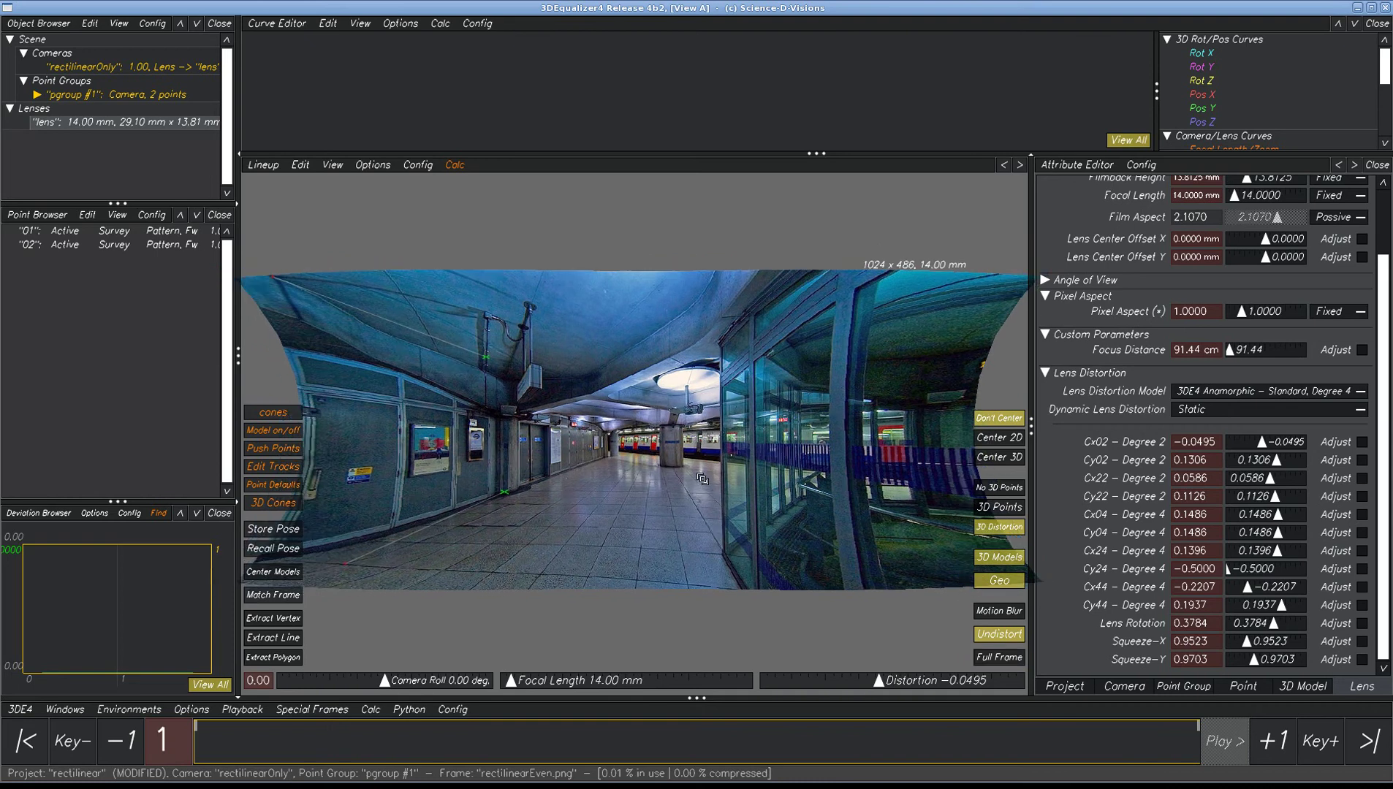
Open the Maya export settings from the project menu, then cancel them.
{"action": "left_click", "coordinate": [14, 715]}
{"action": "mouse_move", "coordinate": [49, 594]}
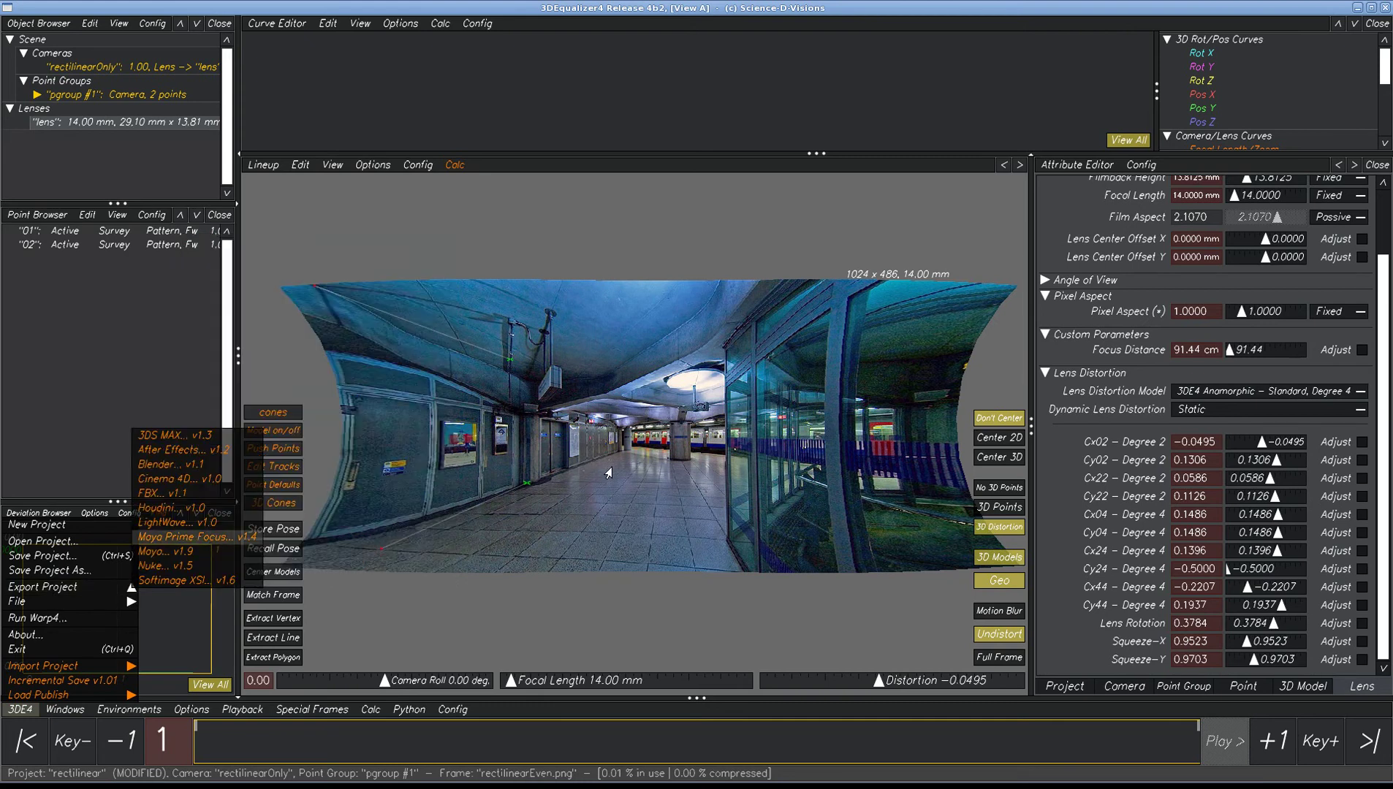
{"action": "key", "text": "Return"}
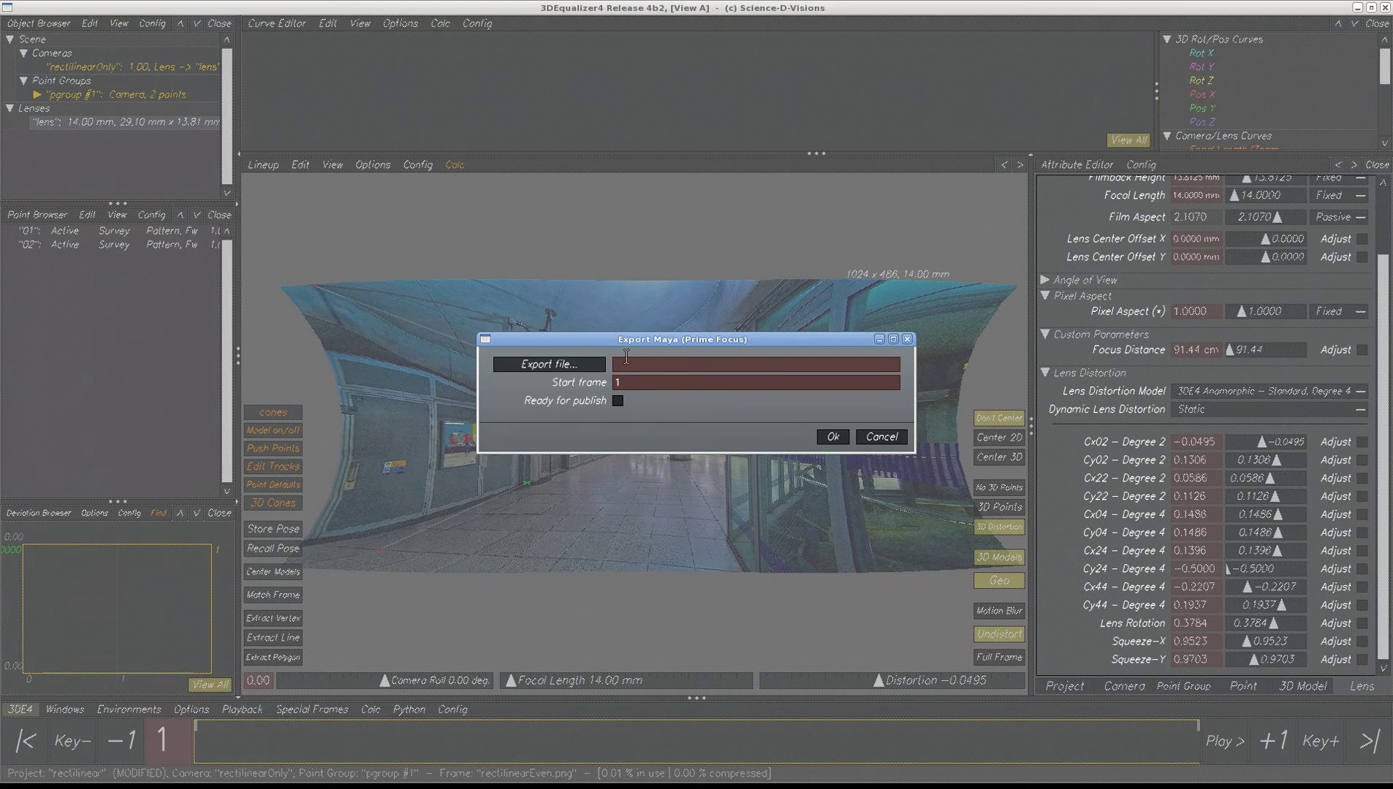
{"action": "left_click", "coordinate": [881, 437]}
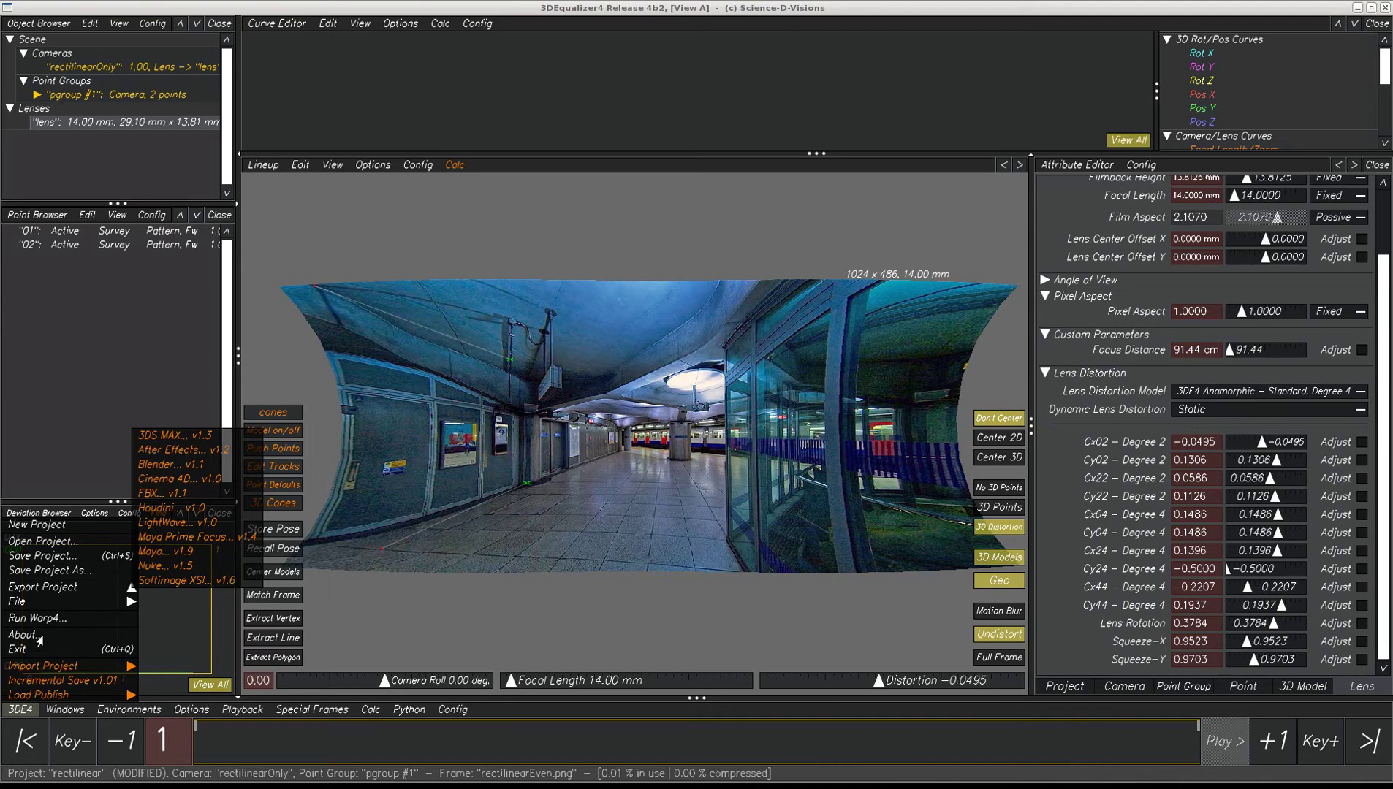
Export the selected camera's distortion as a Nuke LD_3DE4 node file named classic.nk.
{"action": "left_click", "coordinate": [117, 601]}
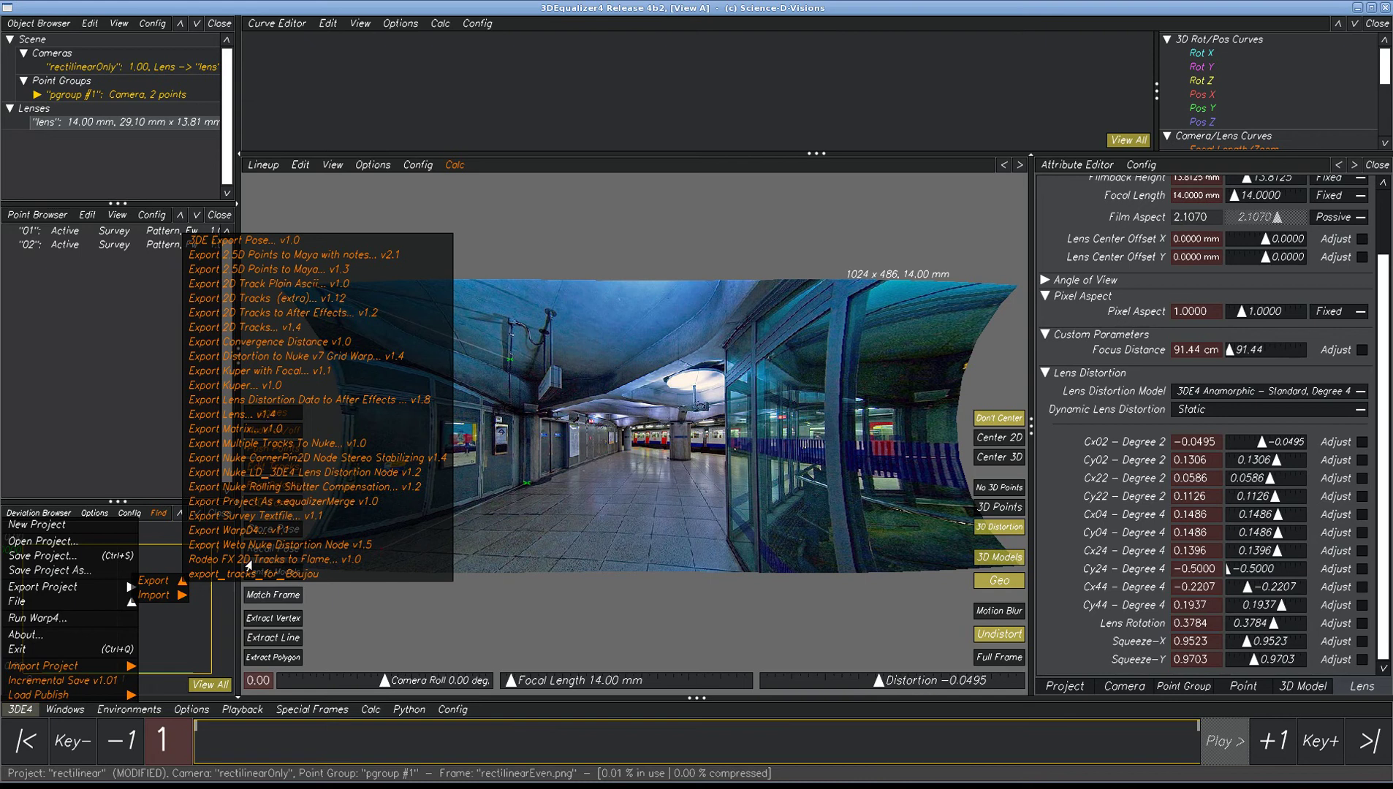
{"action": "left_click", "coordinate": [280, 545]}
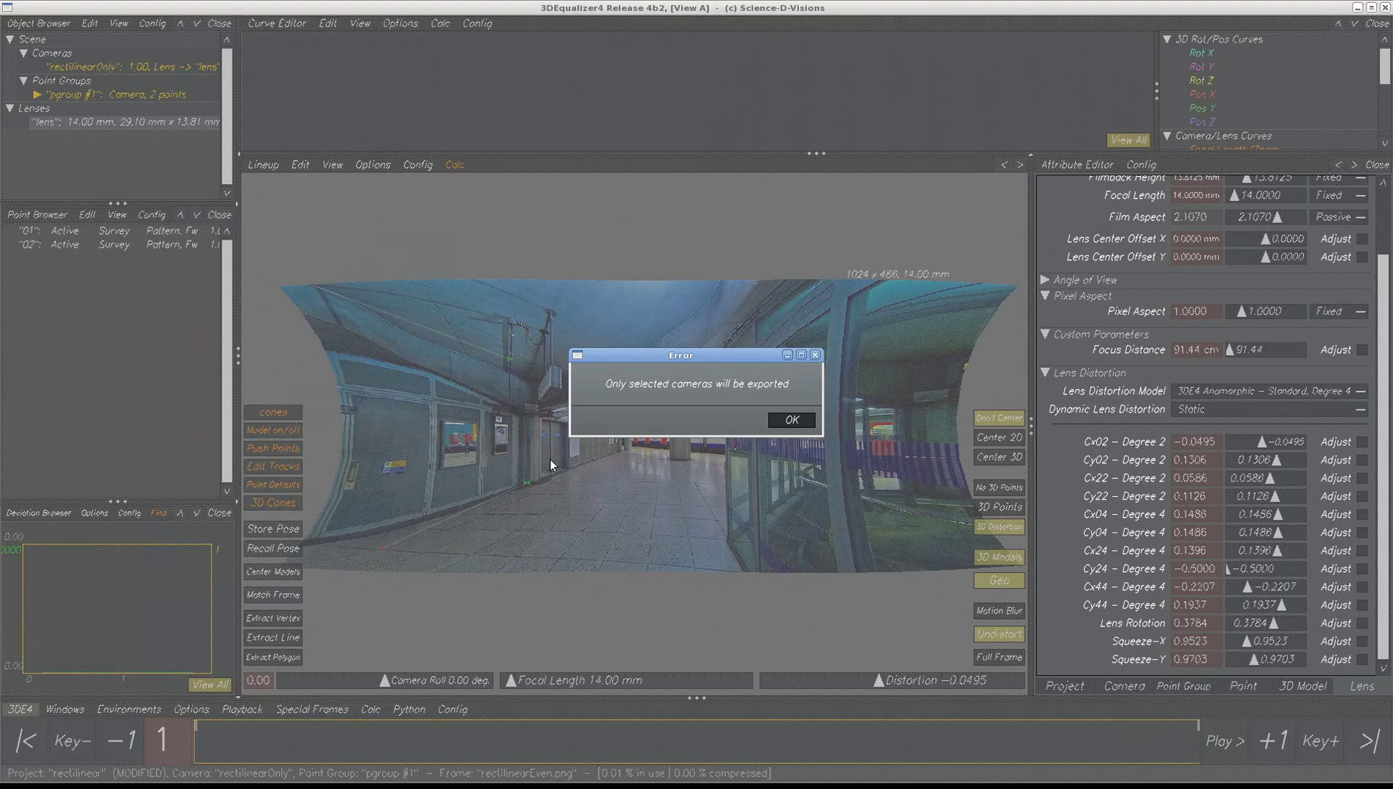
{"action": "left_click", "coordinate": [769, 419]}
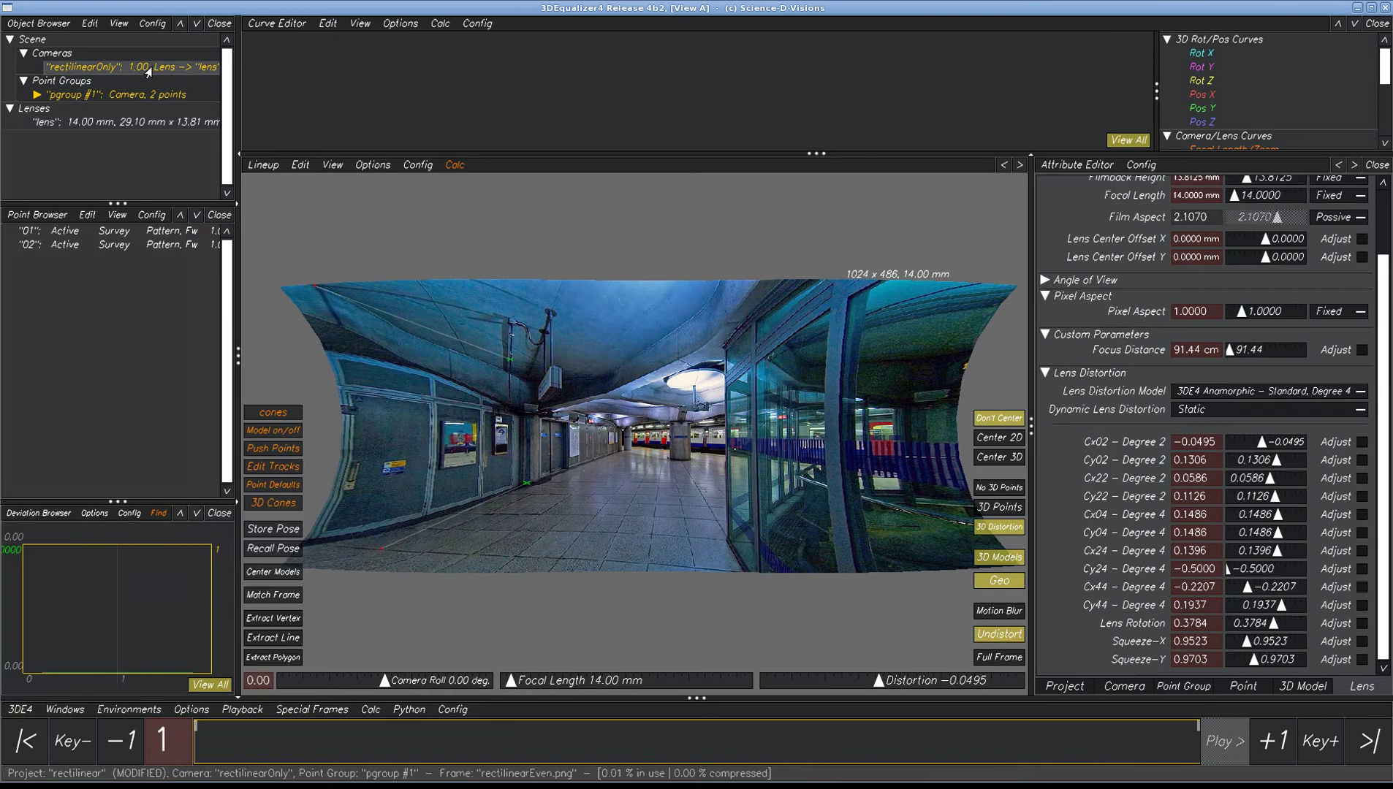
{"action": "left_click", "coordinate": [11, 709]}
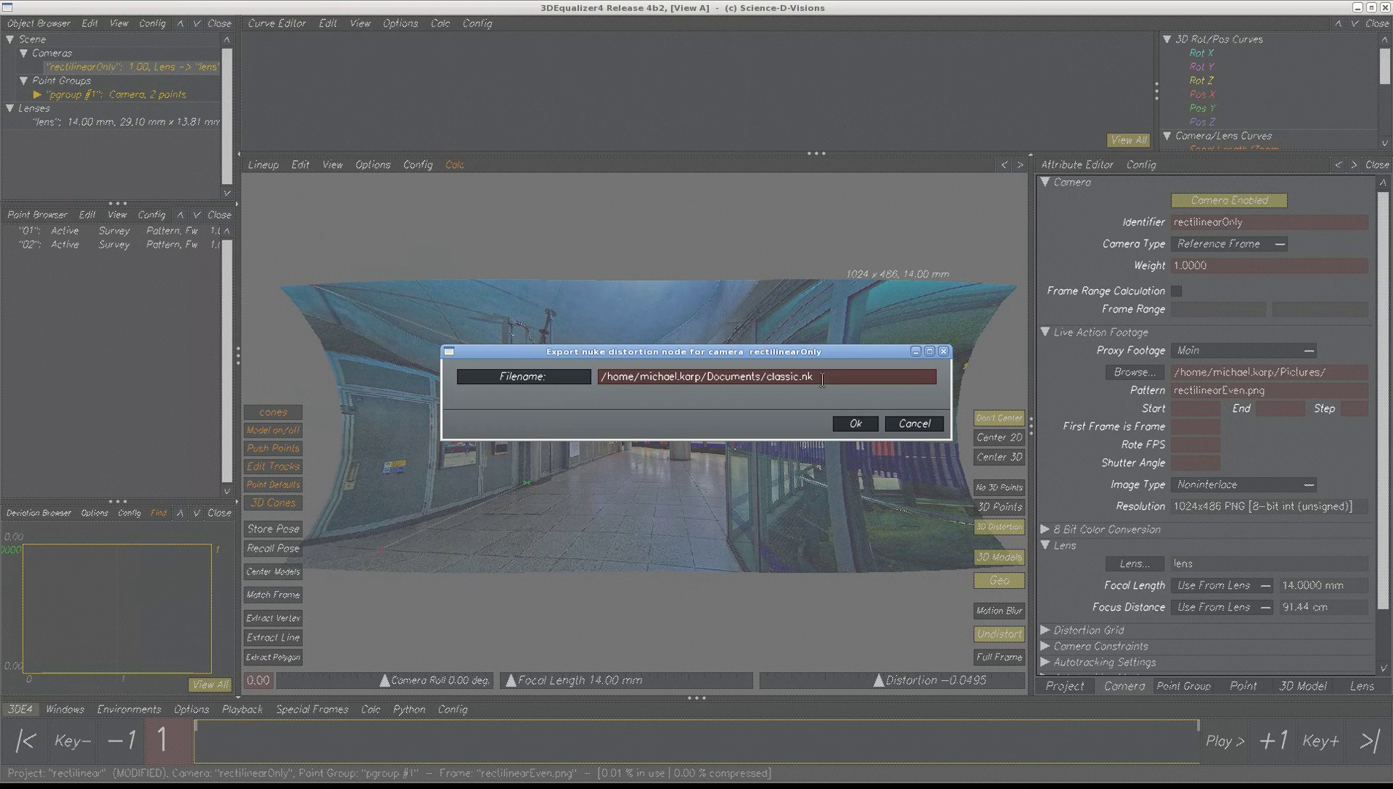
{"action": "left_click", "coordinate": [849, 424]}
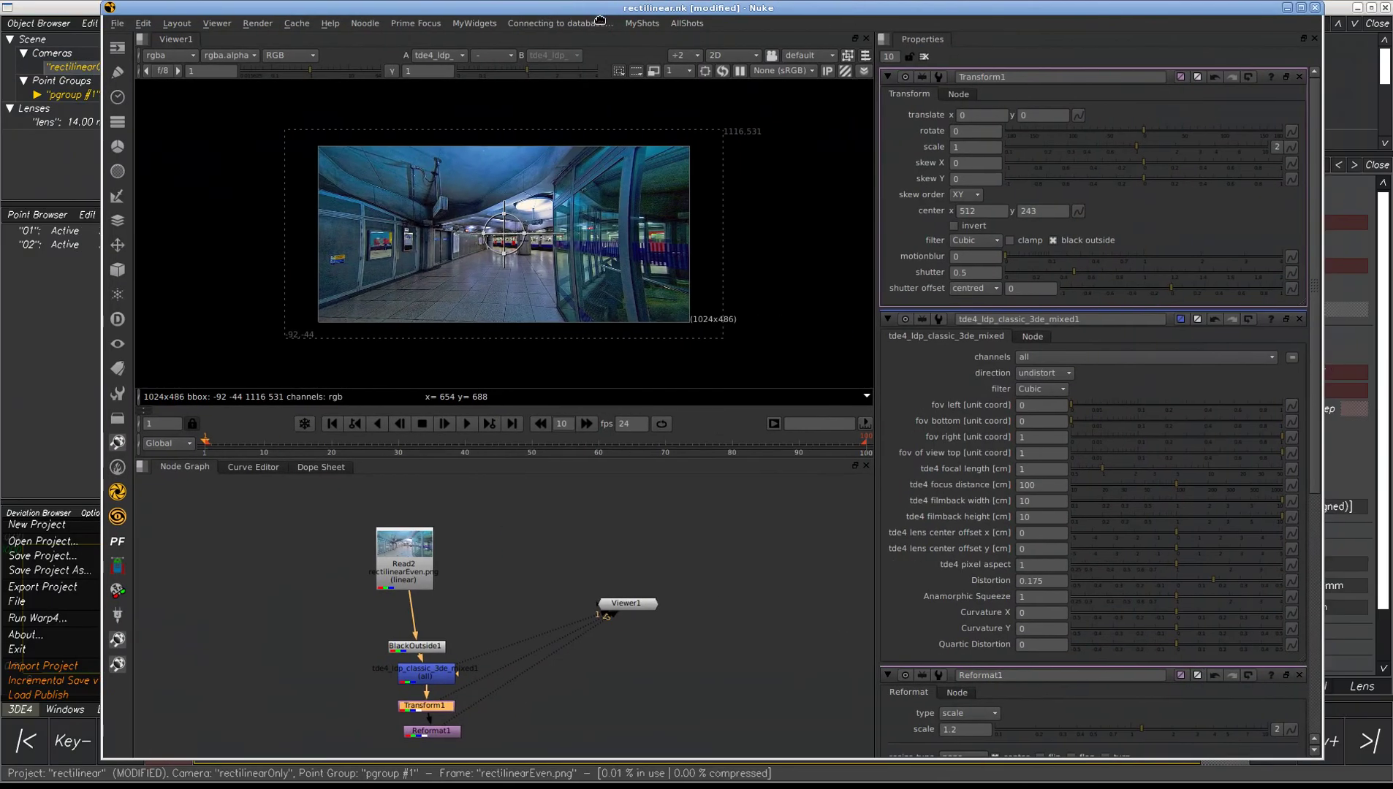
Maximize Nuke, view Read2, and select BlackOutside1 and the tde4_ldp_classic_3de_mixed1 node.
{"action": "left_click", "coordinate": [1303, 8]}
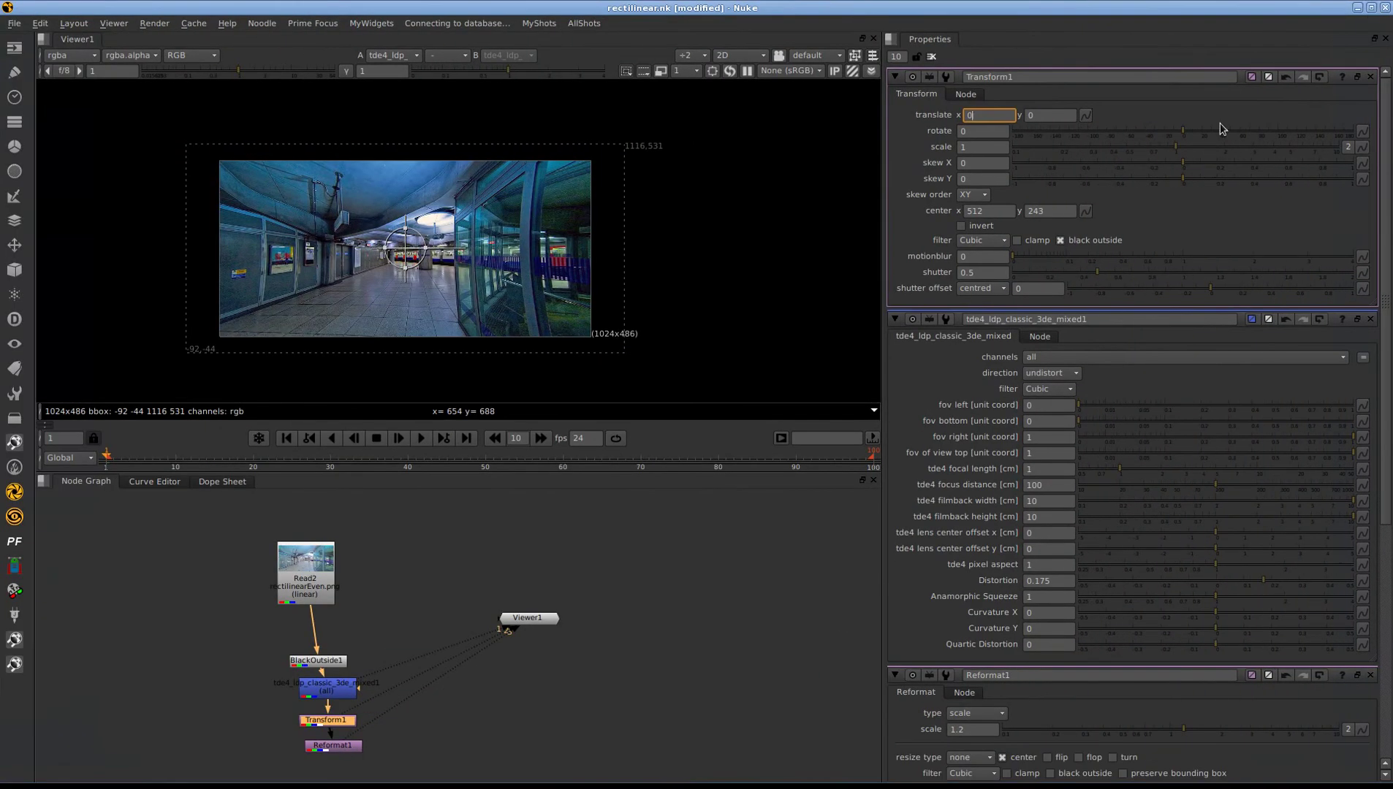
{"action": "left_click", "coordinate": [327, 582]}
{"action": "key", "text": "1"}
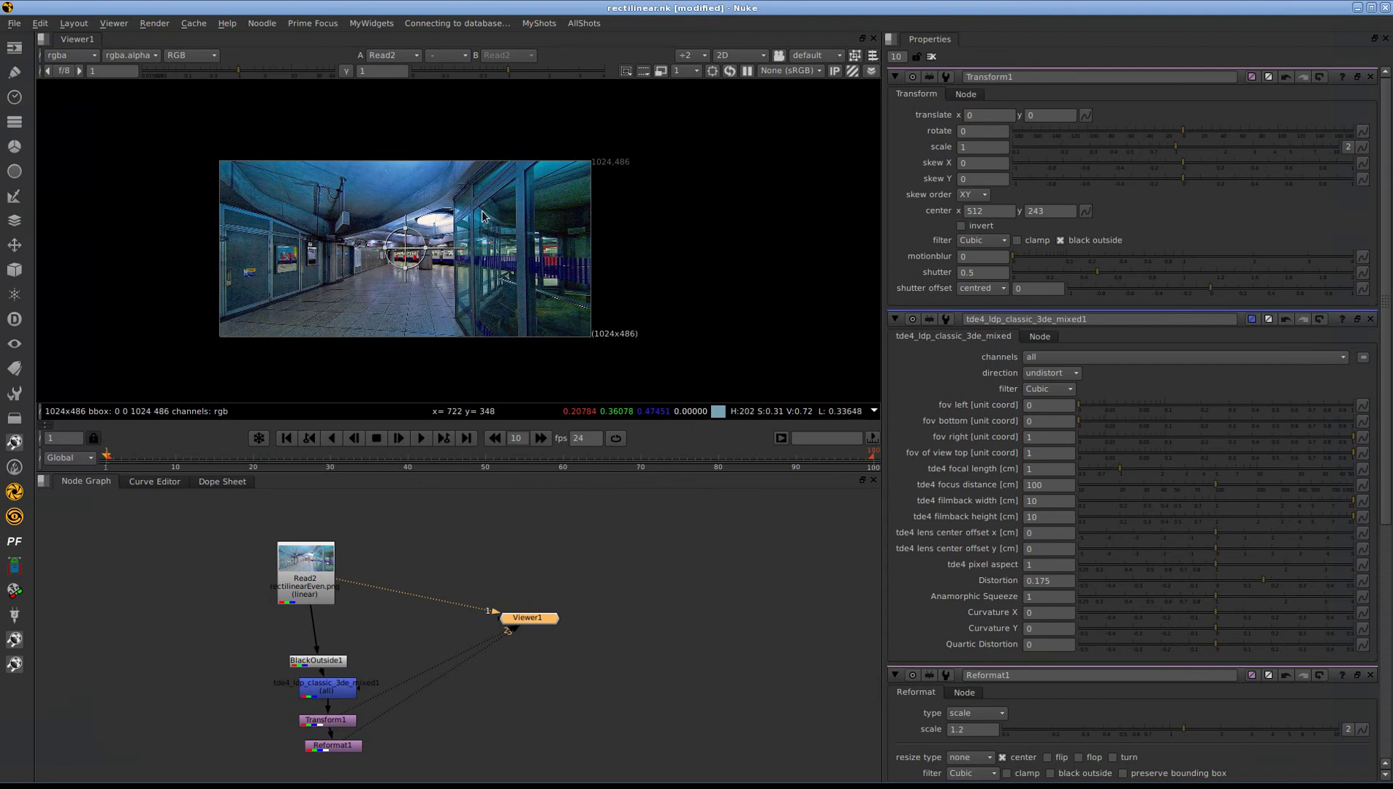
{"action": "left_click", "coordinate": [319, 663]}
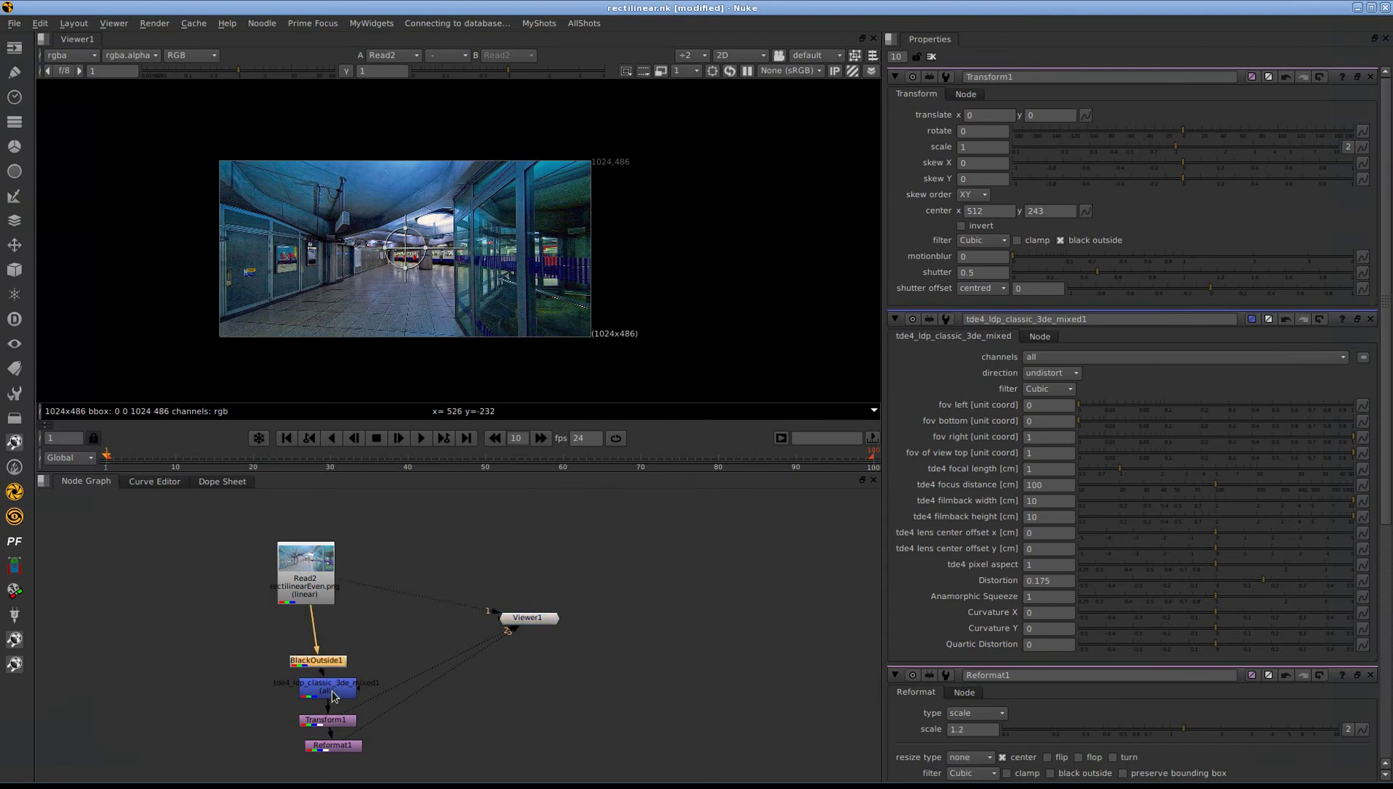
{"action": "left_click", "coordinate": [332, 695]}
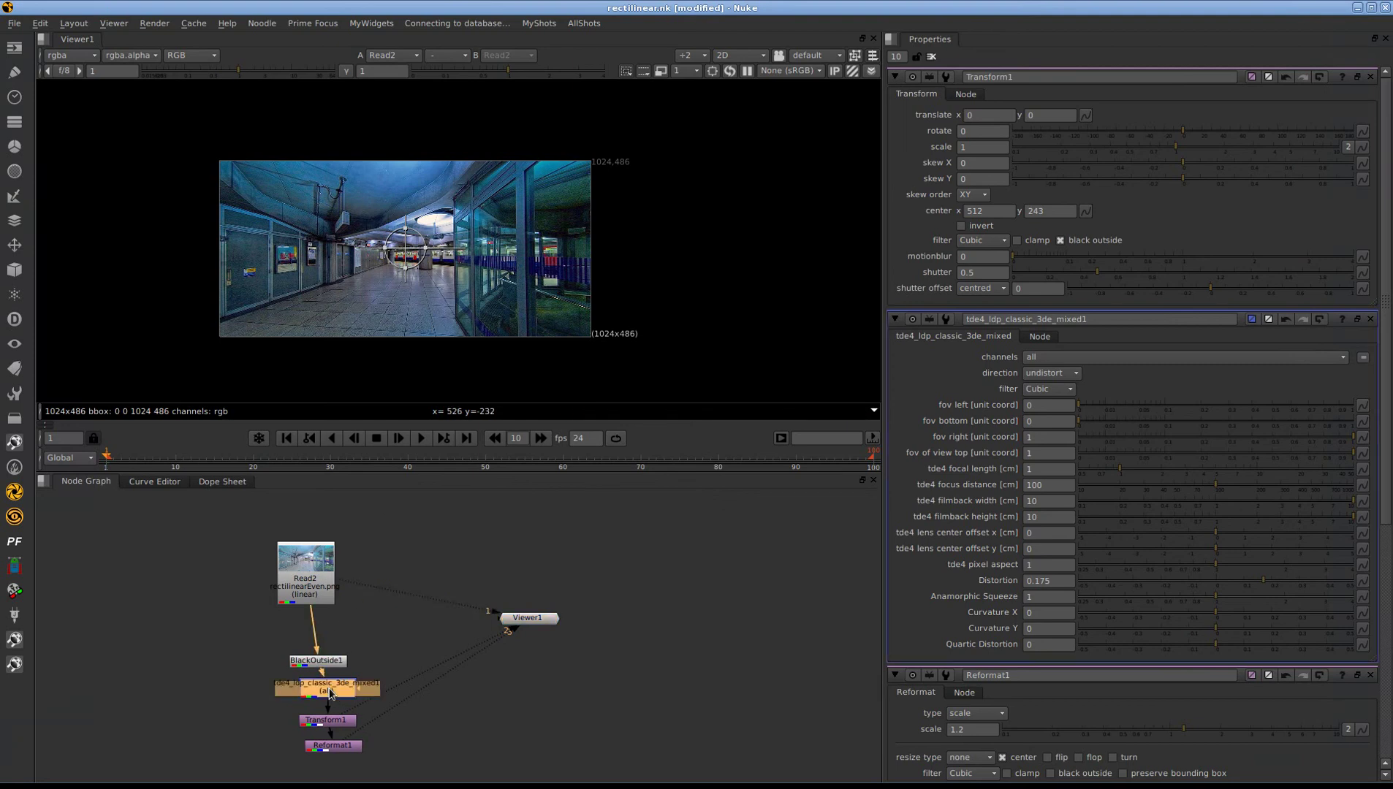
Import the rectilinear.nk script from the Documents folder.
{"action": "left_click", "coordinate": [12, 24]}
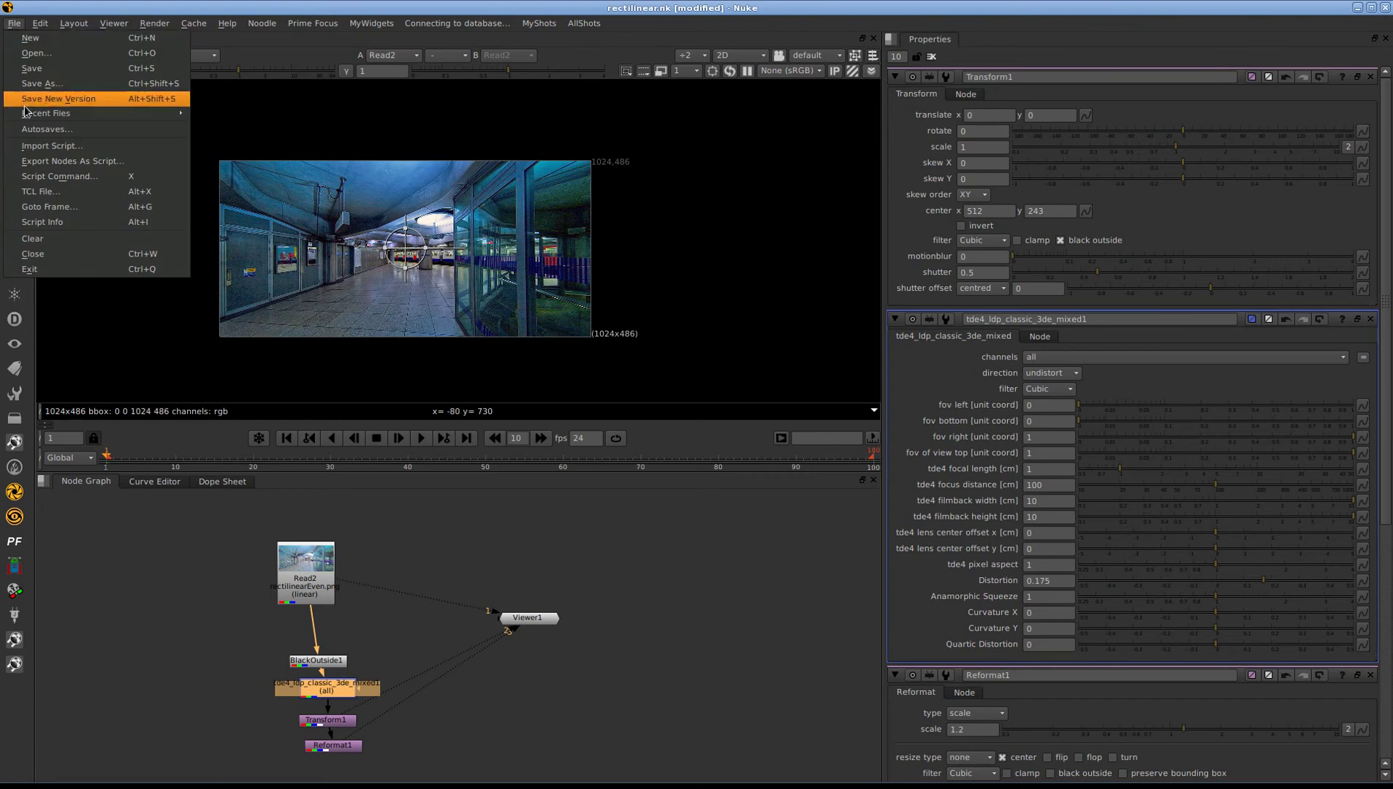
{"action": "left_click", "coordinate": [39, 146]}
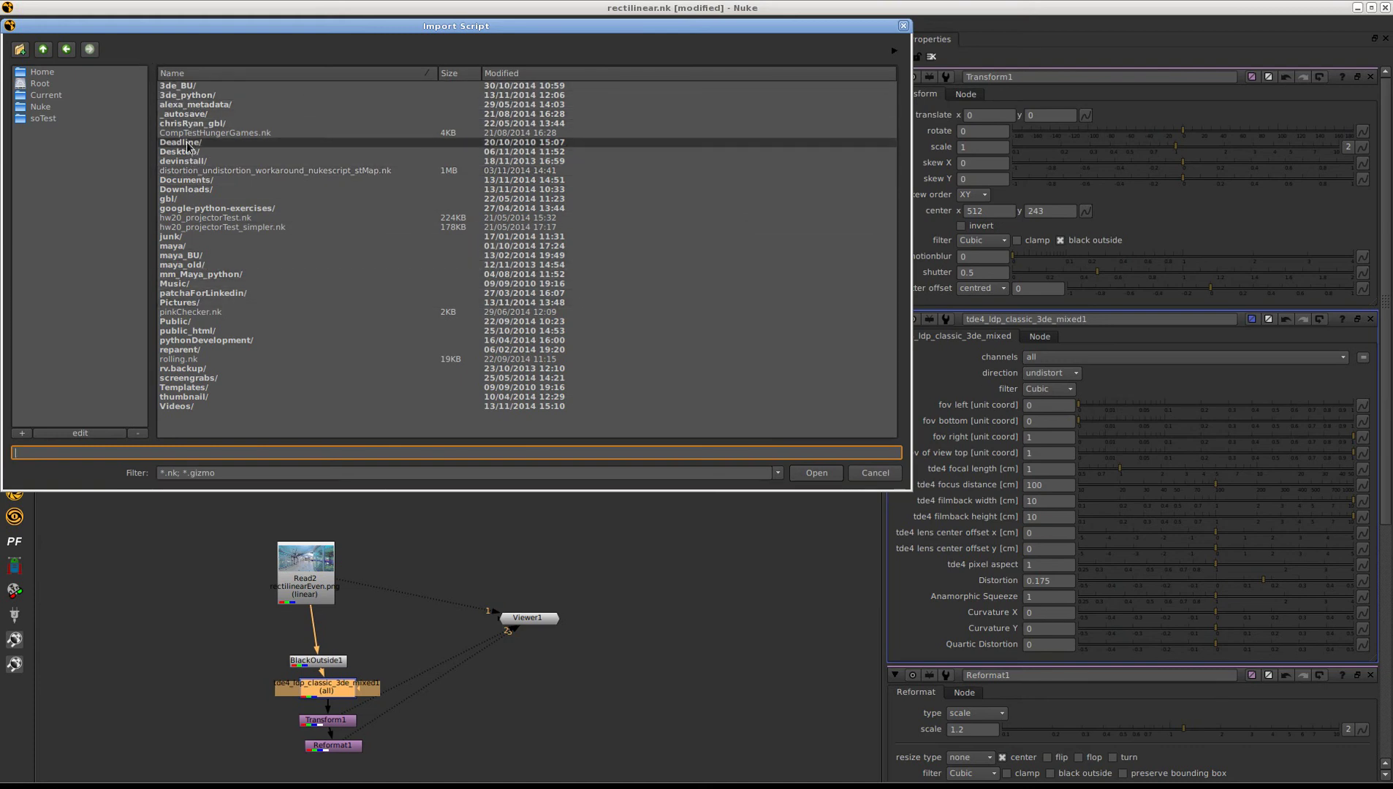
{"action": "left_click", "coordinate": [186, 180]}
{"action": "left_click", "coordinate": [187, 185]}
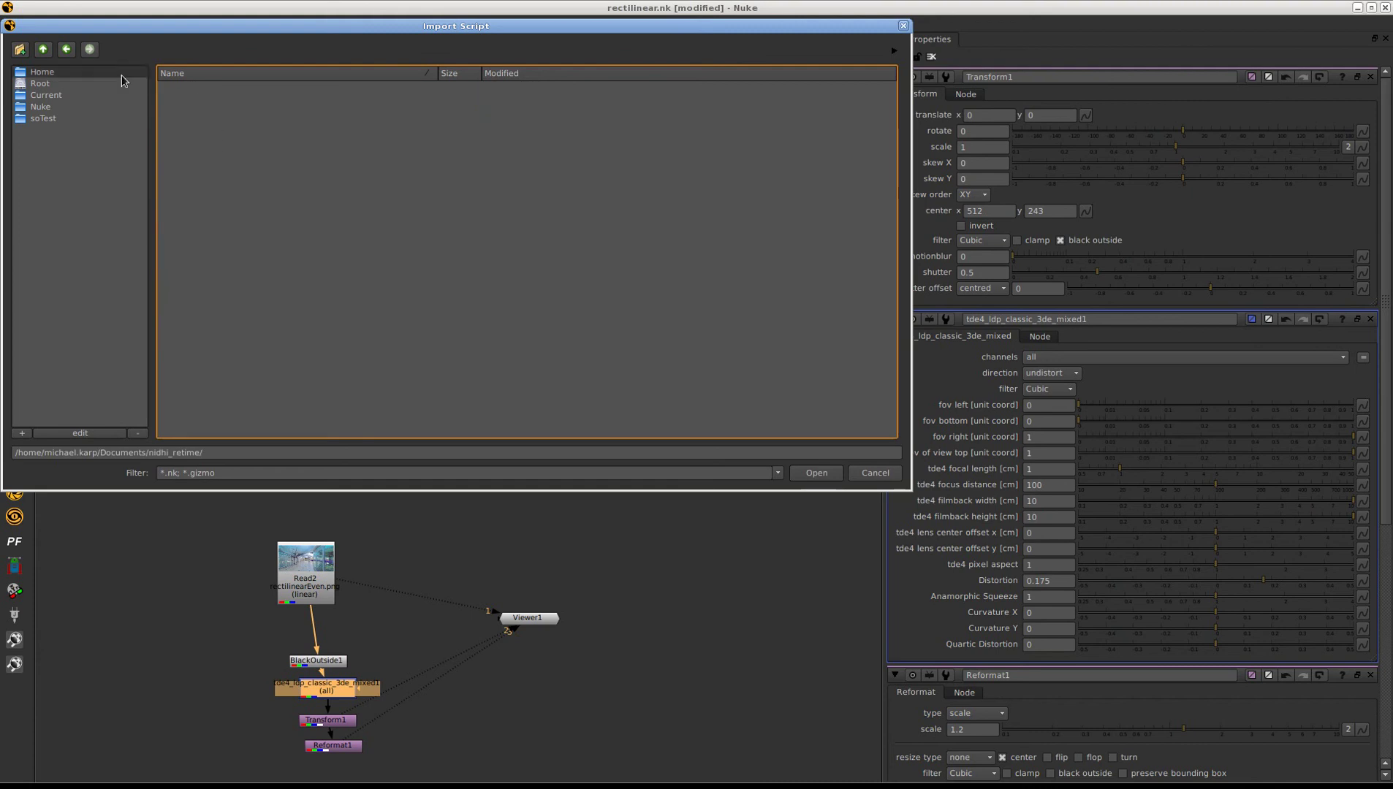
{"action": "left_click", "coordinate": [42, 49]}
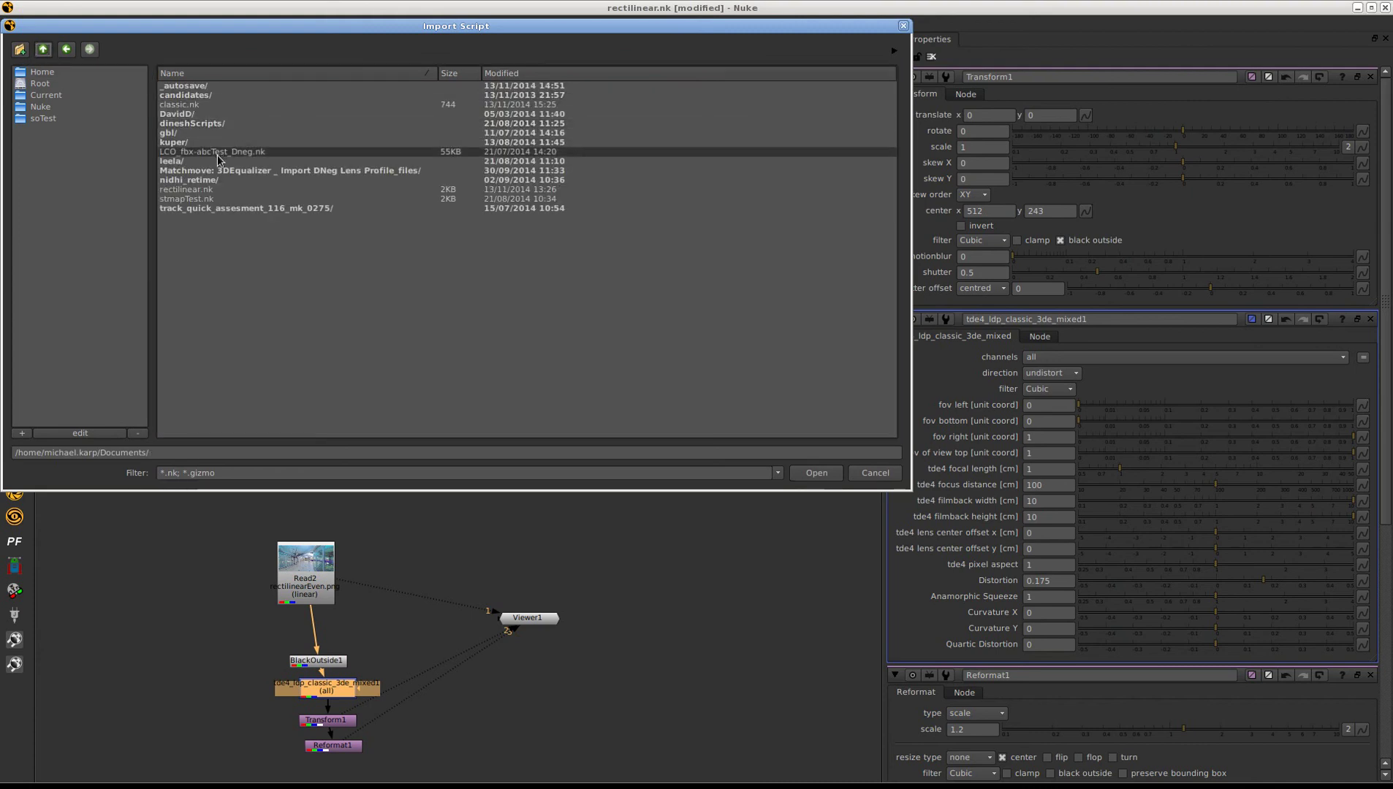
{"action": "left_click", "coordinate": [206, 190]}
{"action": "left_click", "coordinate": [816, 473]}
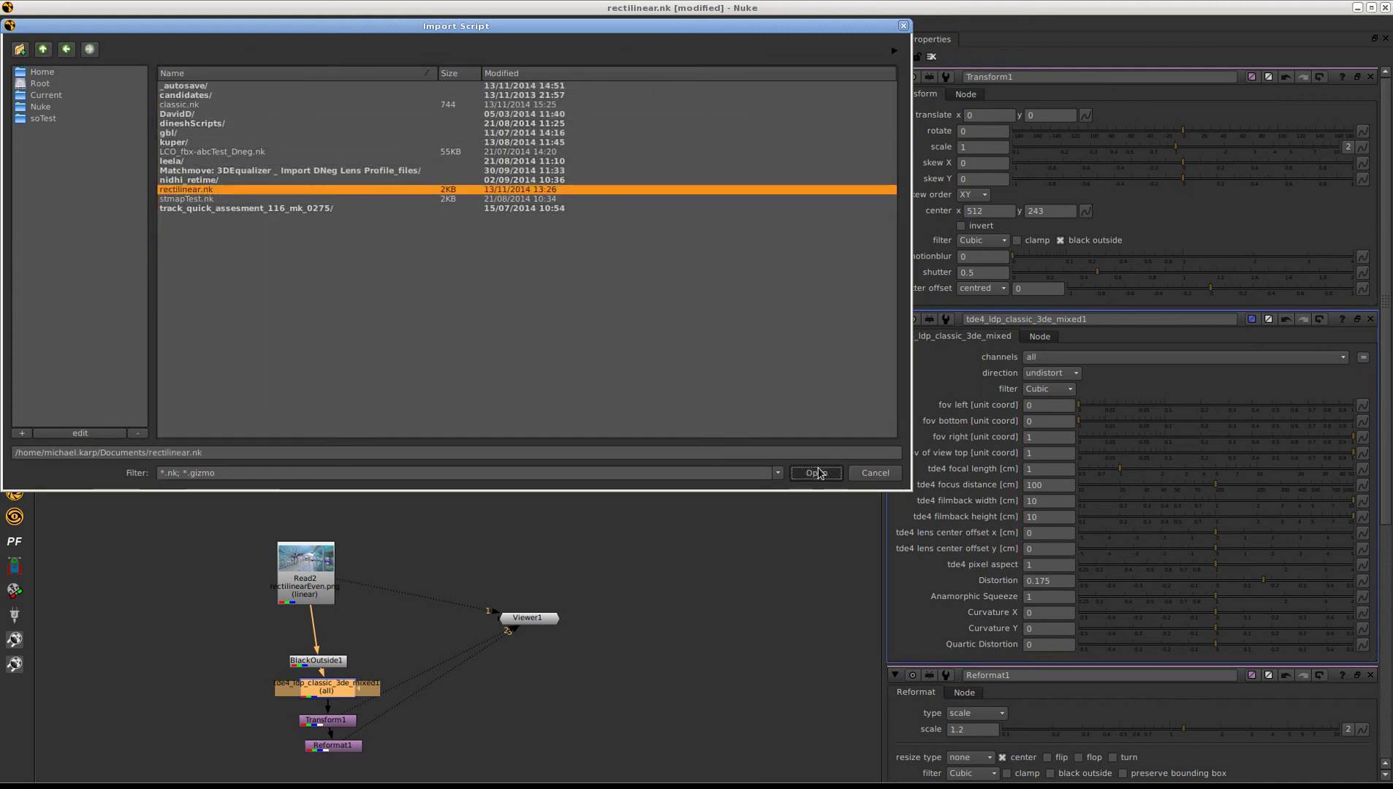
Delete the imported tde4 node, a trial weta3DEClassic node, and the Read1 node.
{"action": "left_click_drag", "start_coordinate": [327, 691], "coordinate": [161, 590]}
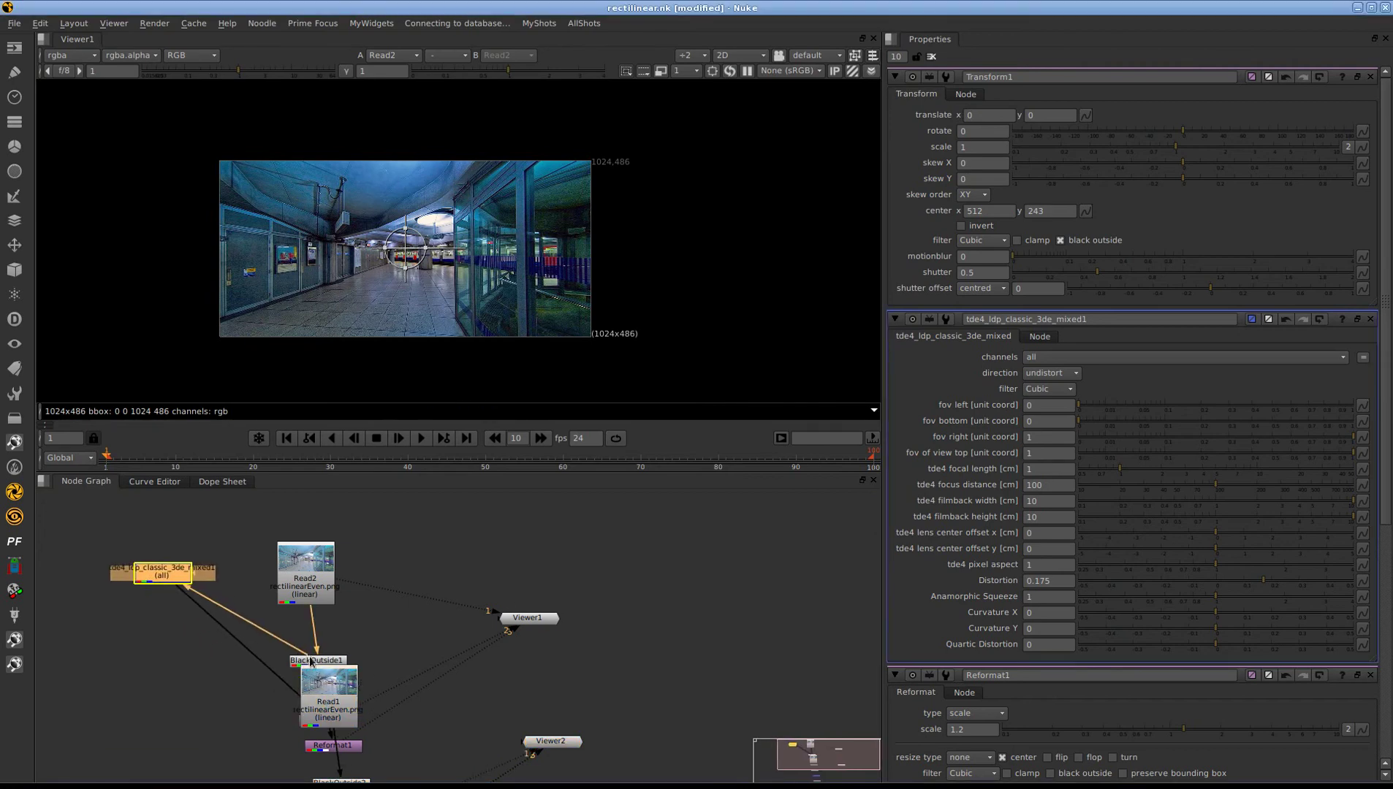
{"action": "left_click", "coordinate": [154, 585]}
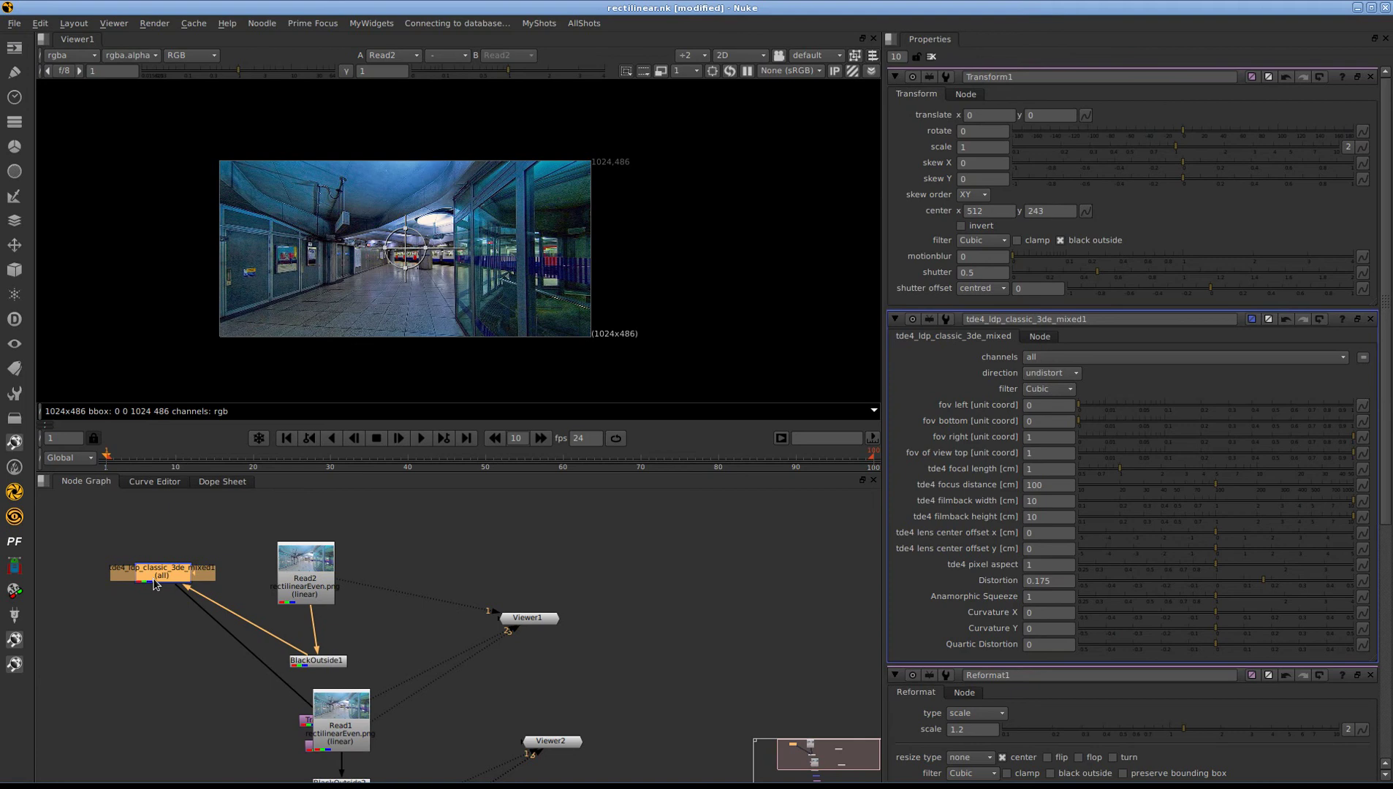
{"action": "key", "text": "Delete"}
{"action": "left_click", "coordinate": [15, 548]}
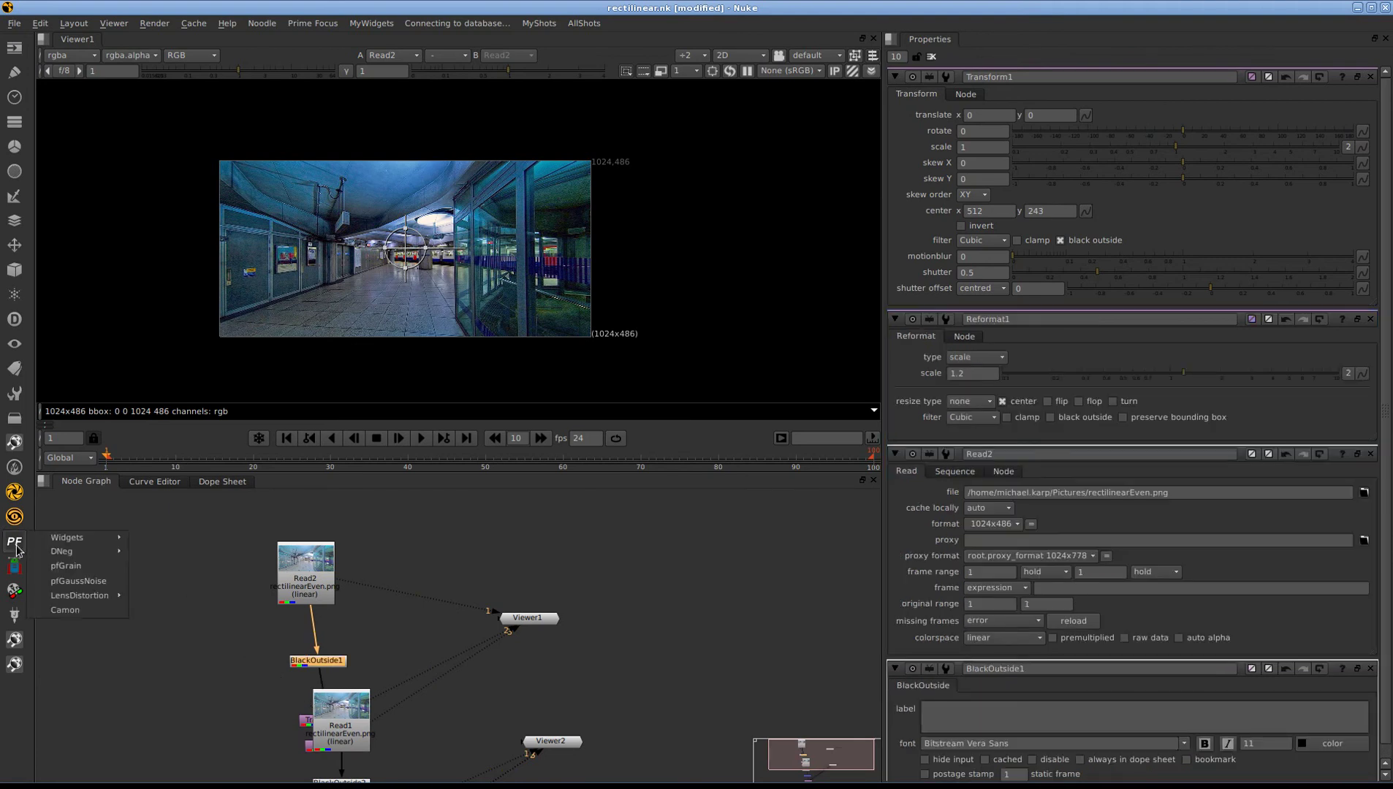
{"action": "mouse_move", "coordinate": [81, 595]}
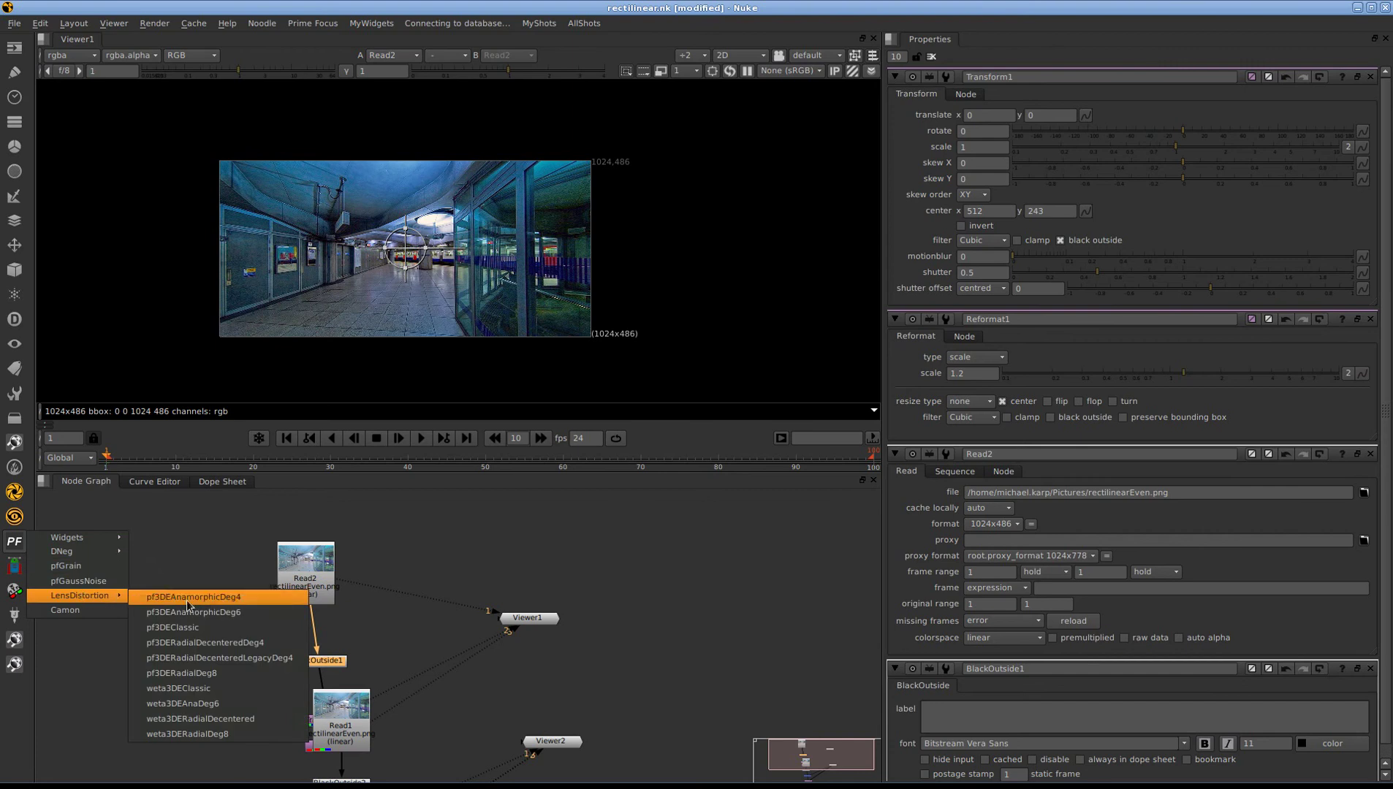
{"action": "left_click", "coordinate": [205, 688]}
{"action": "left_click_drag", "start_coordinate": [322, 668], "coordinate": [146, 657]}
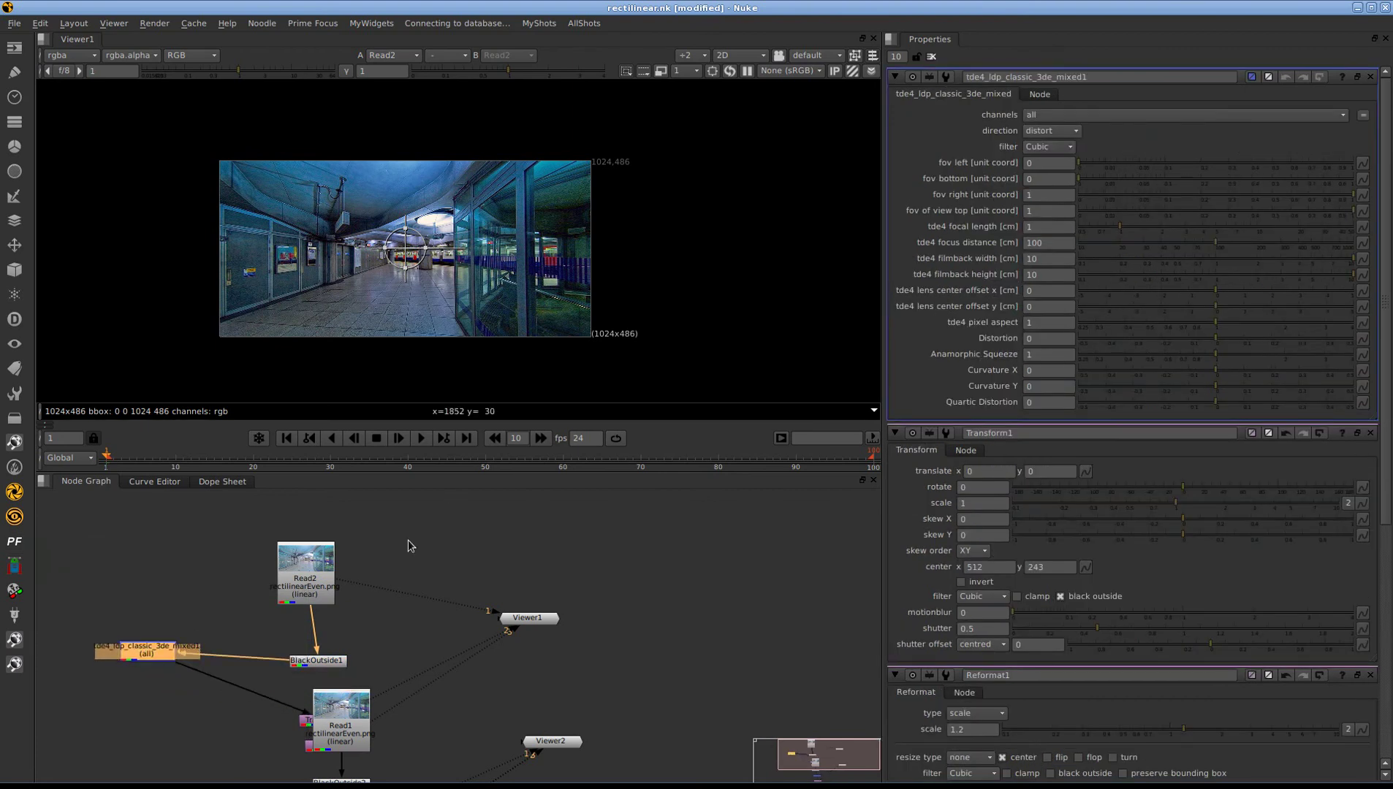
{"action": "key", "text": "Delete"}
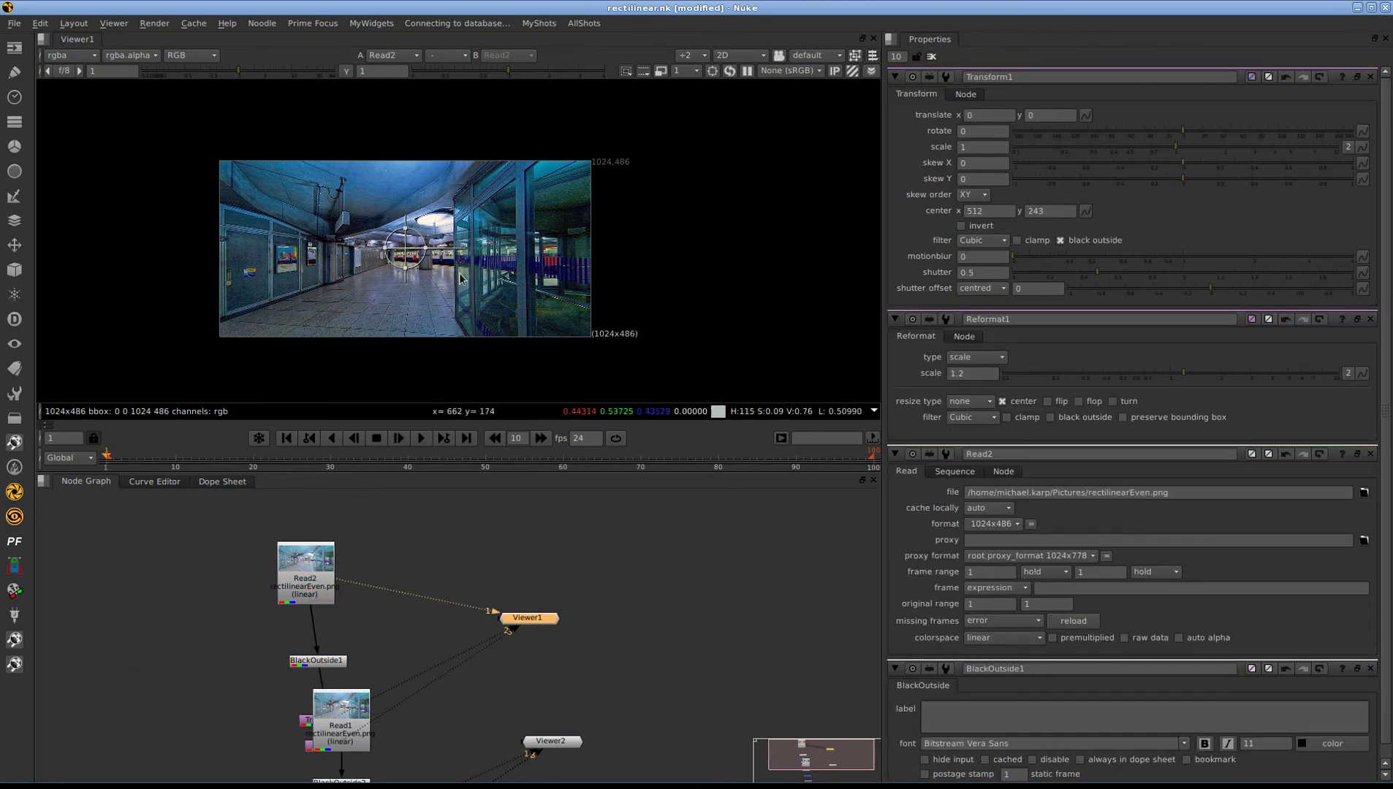
{"action": "scroll", "coordinate": [468, 274], "scroll_direction": "up", "scroll_amount": 2}
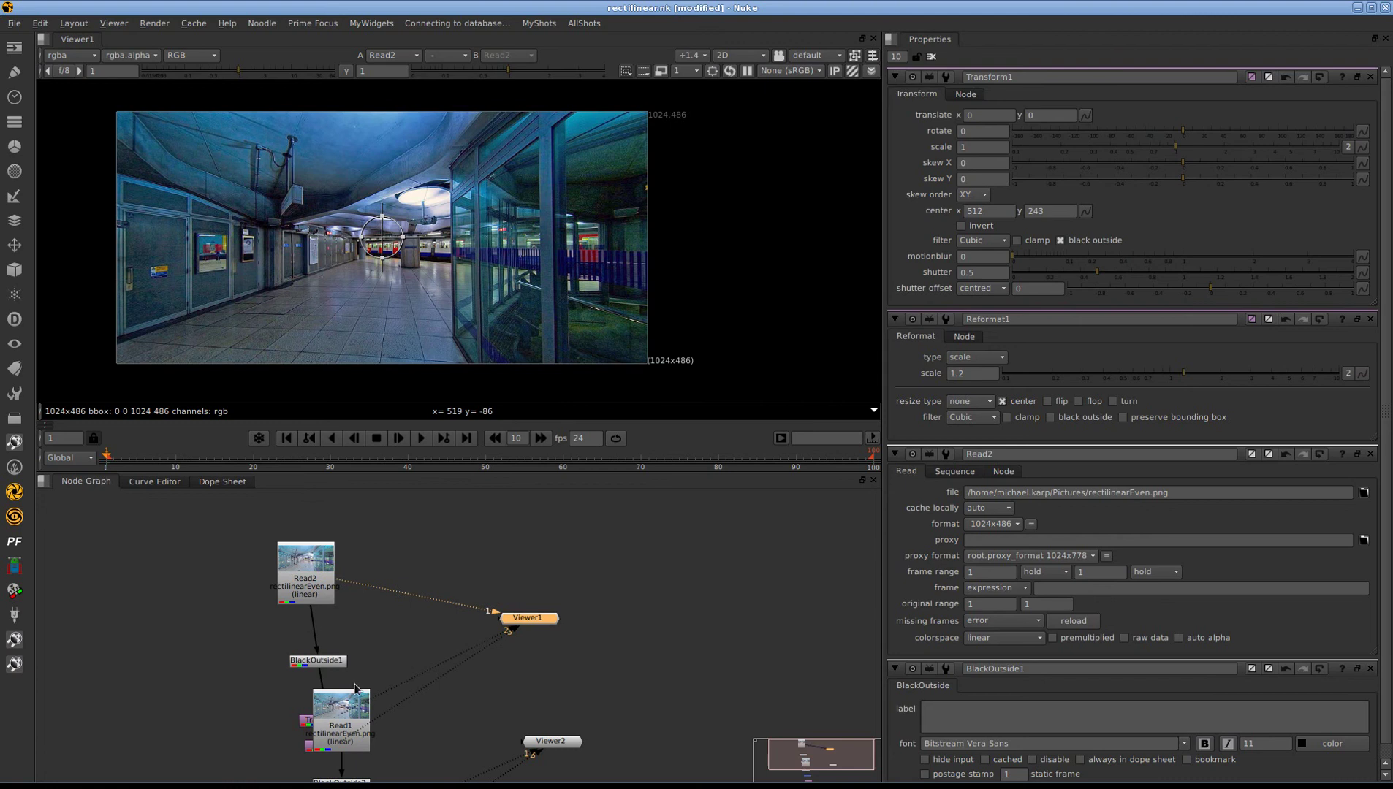
{"action": "left_click_drag", "start_coordinate": [338, 706], "coordinate": [447, 709]}
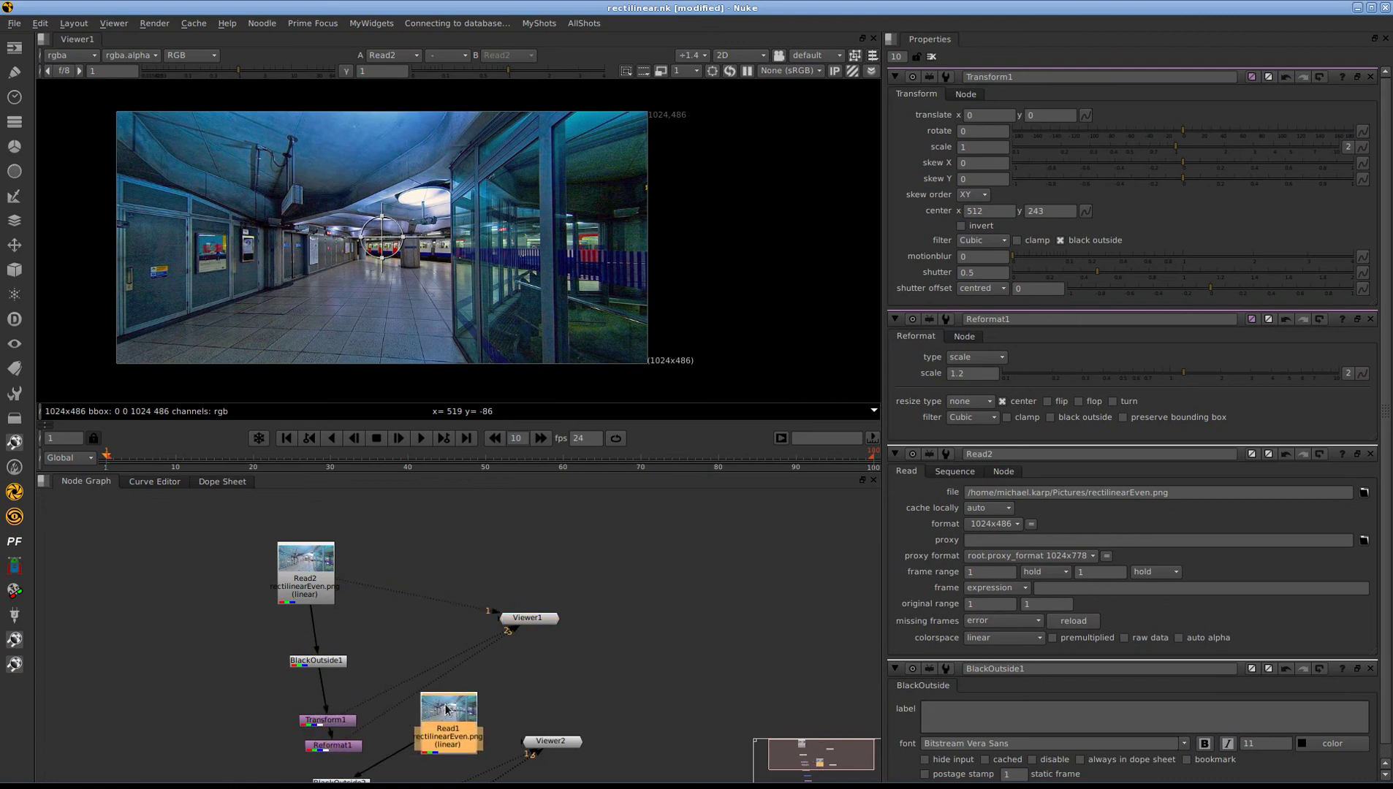
{"action": "key", "text": "Delete"}
Disable BlackOutside1, Transform1 and Reformat1, and delete BlackOutside2.
{"action": "left_click", "coordinate": [317, 662]}
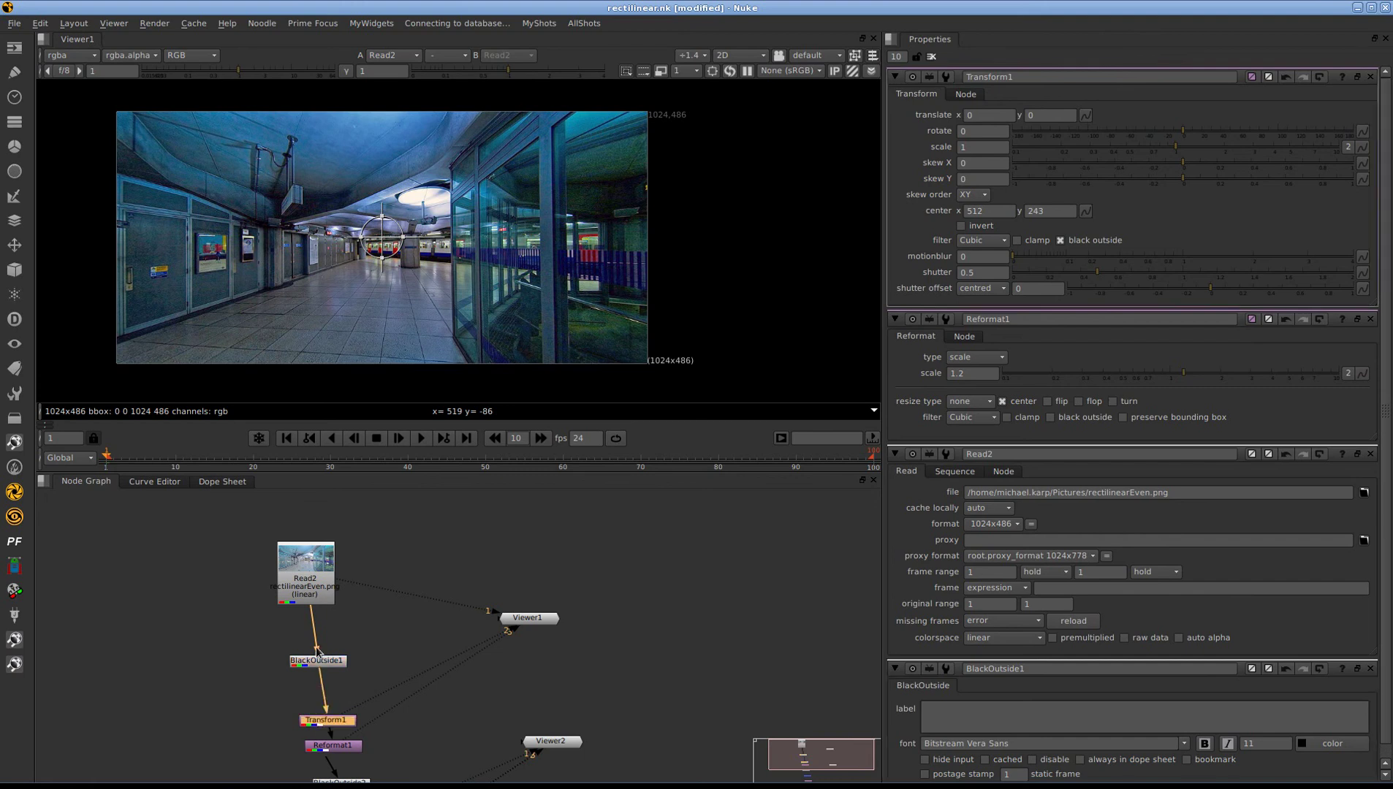
{"action": "key", "text": "d"}
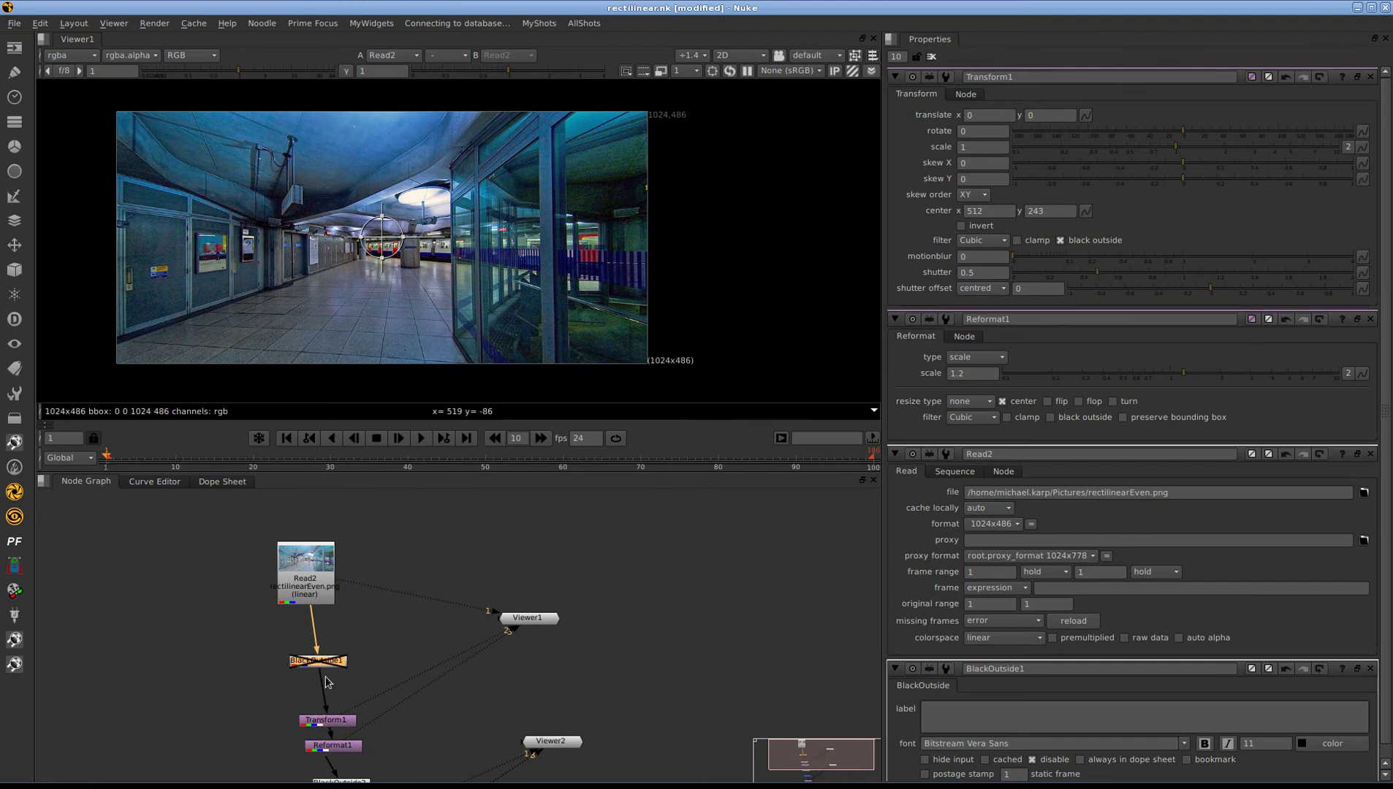
{"action": "left_click", "coordinate": [334, 724]}
{"action": "key", "text": "d"}
{"action": "middle_click_drag", "start_coordinate": [373, 690], "coordinate": [365, 626]}
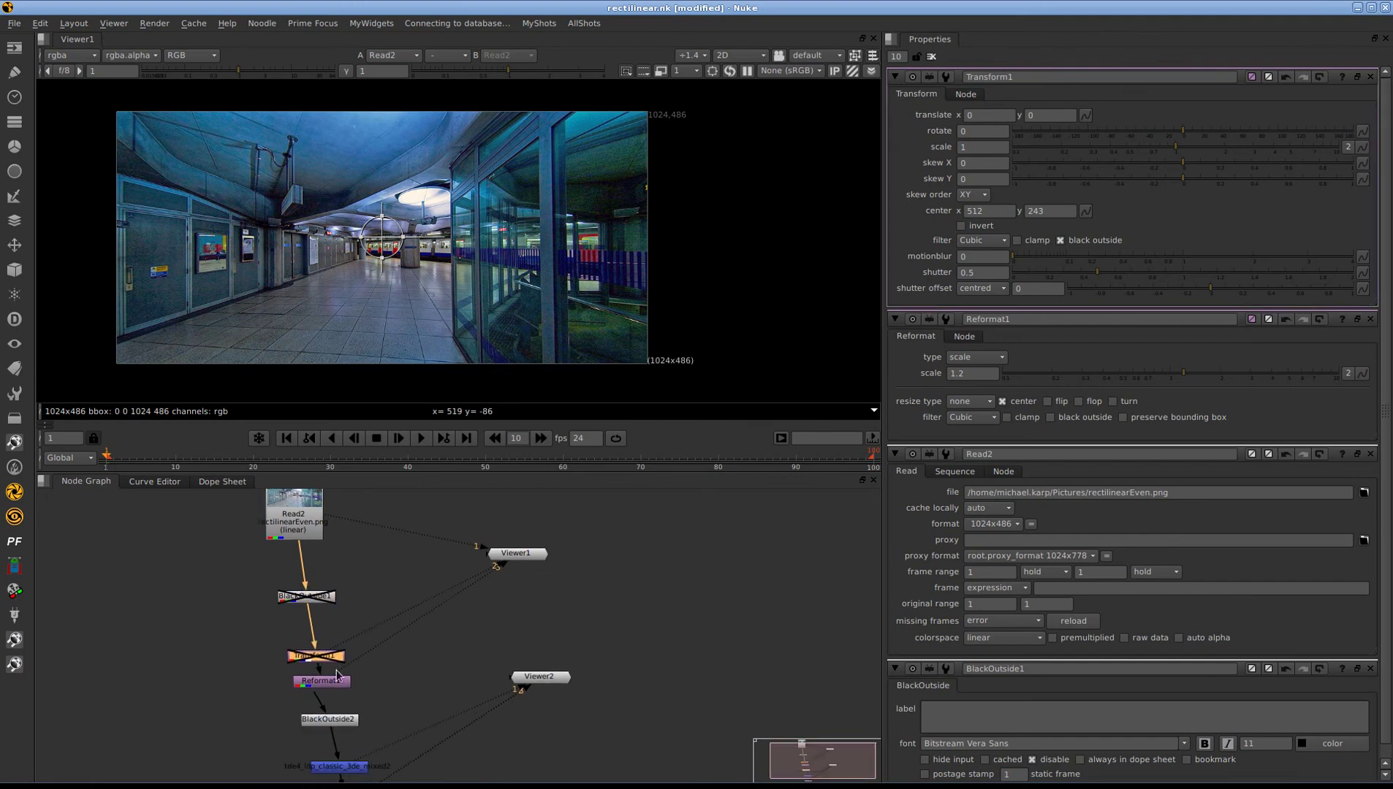
{"action": "left_click", "coordinate": [335, 686]}
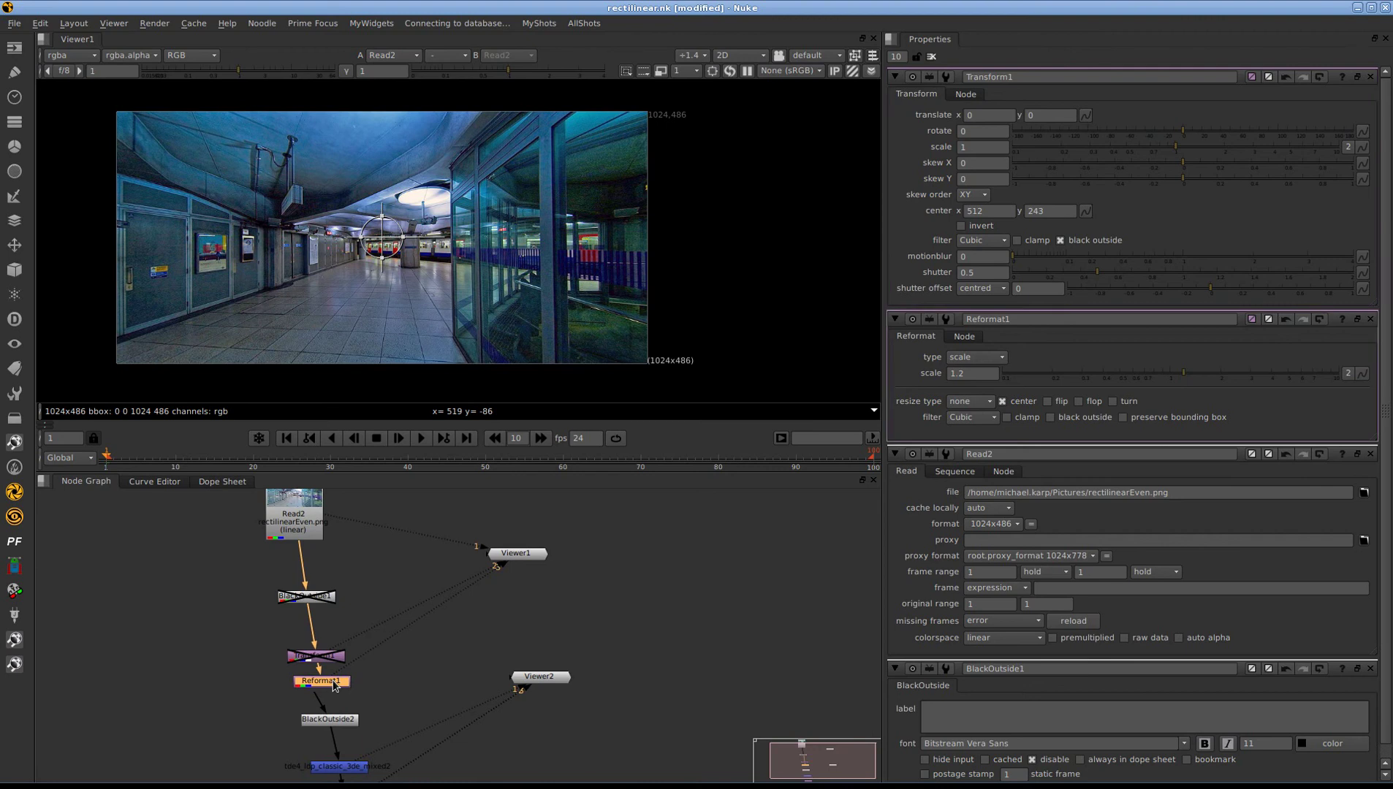
{"action": "key", "text": "d"}
{"action": "left_click", "coordinate": [336, 722]}
{"action": "key", "text": "Delete"}
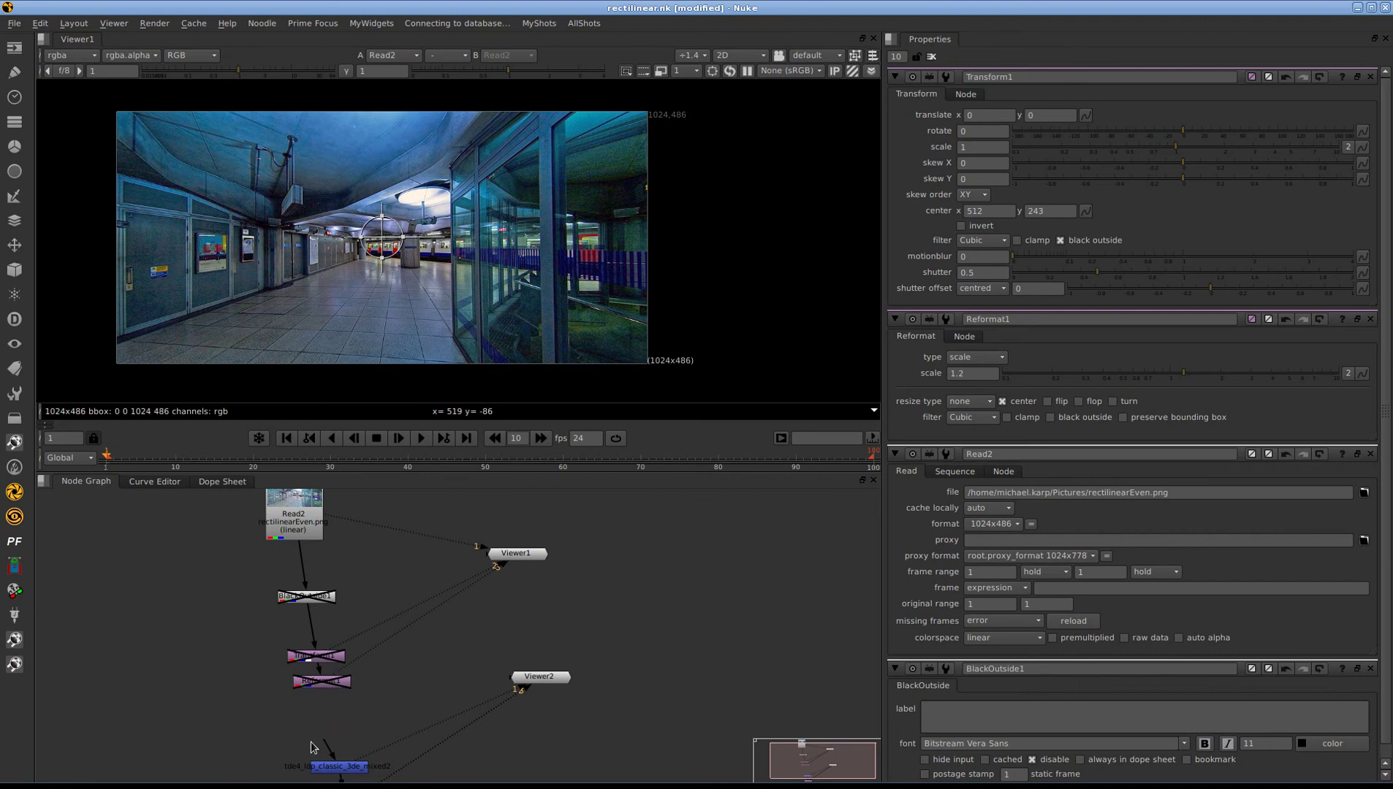
Add a Reformat node after the tde4 lens node and view its undistorted output.
{"action": "left_click", "coordinate": [329, 766]}
{"action": "key", "text": "ctrl+r"}
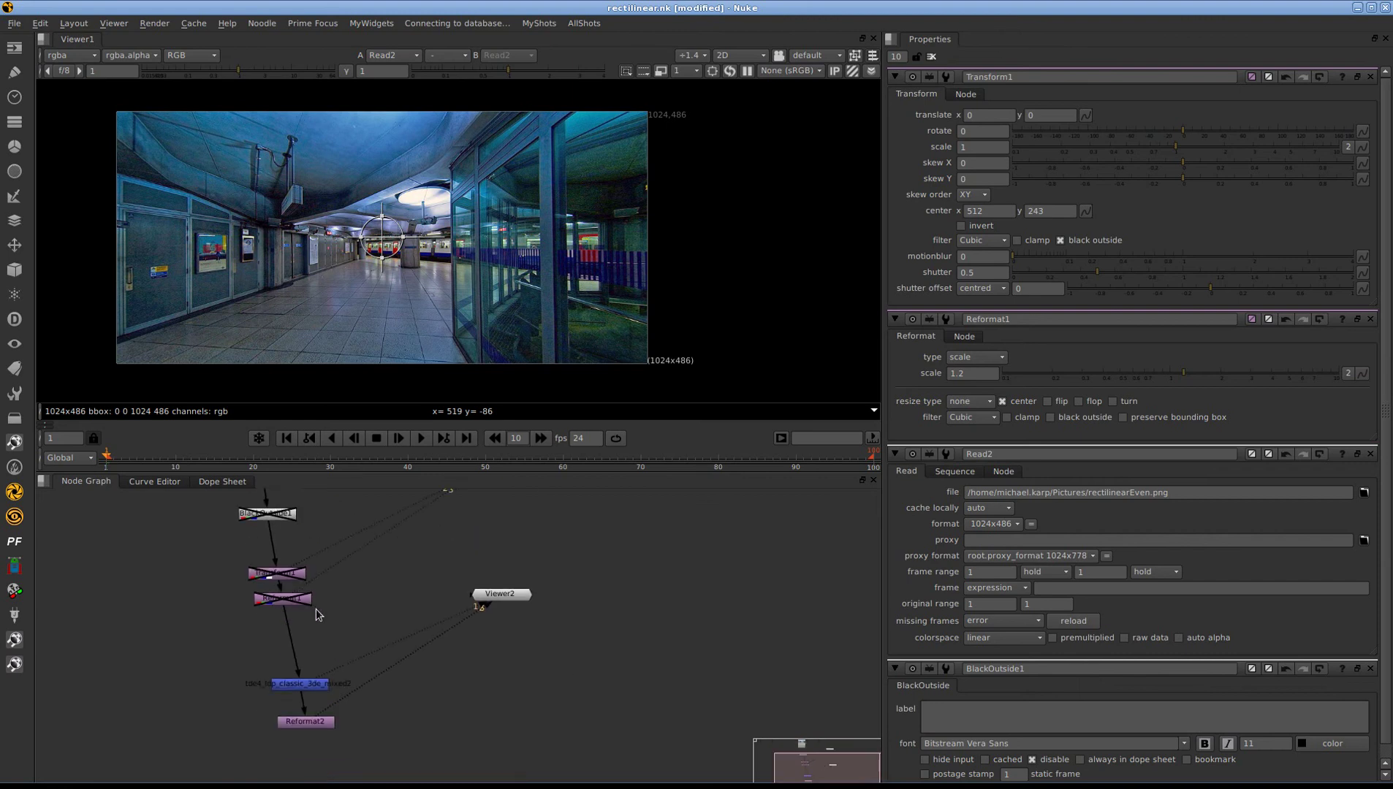
{"action": "left_click", "coordinate": [298, 732], "text": "ctrl"}
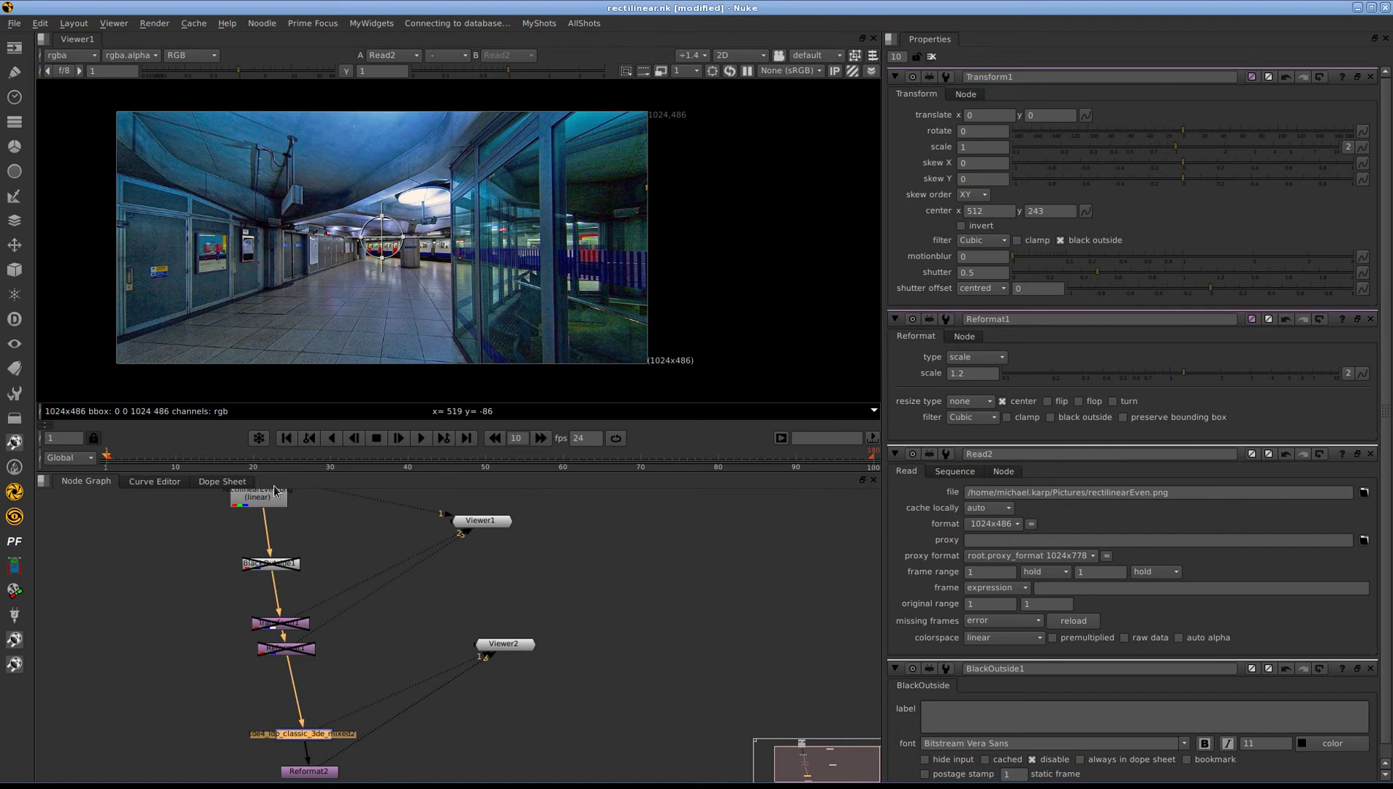
{"action": "key", "text": "3"}
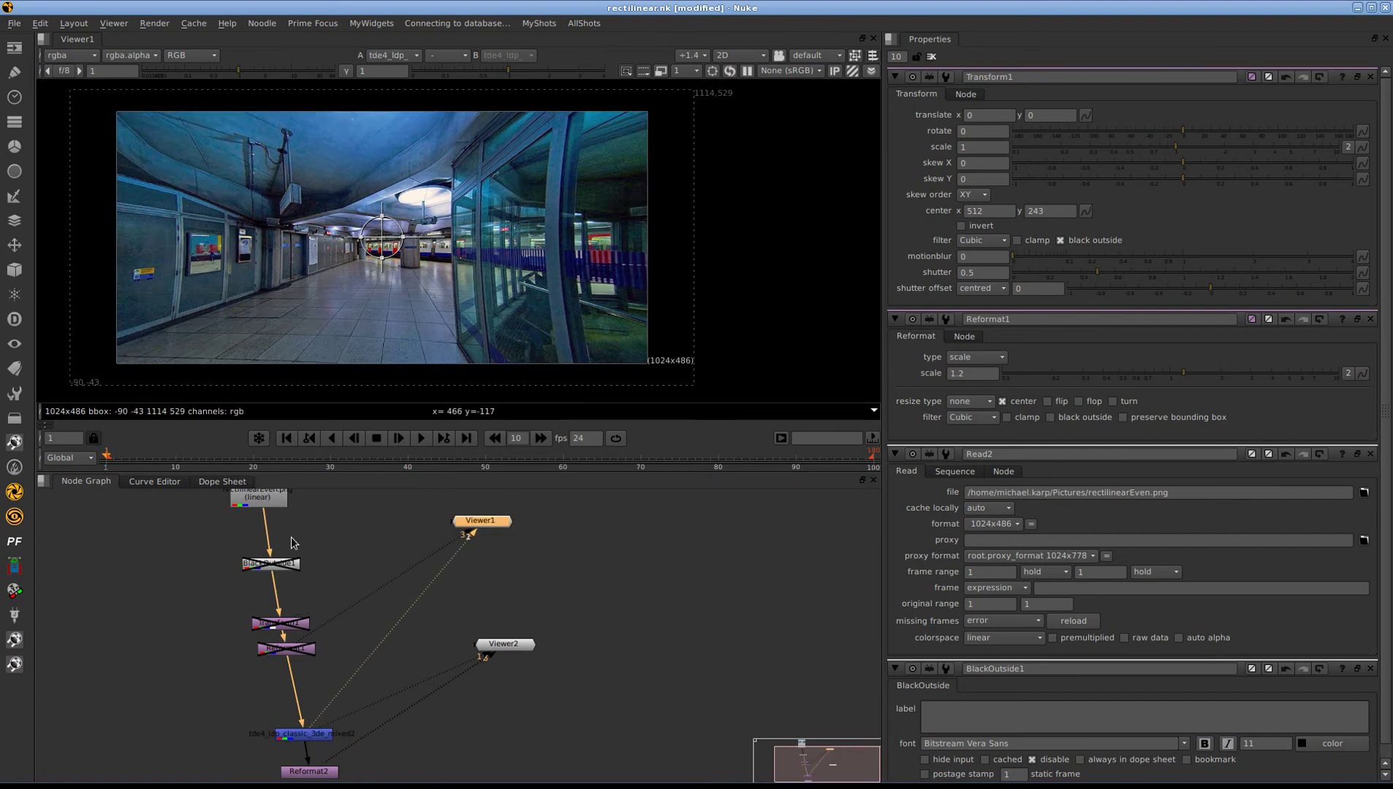
{"action": "left_click", "coordinate": [258, 498]}
Adjust the tde4_ldp_classic_3de_mixed2 Distortion value to 0.185.
{"action": "key", "text": "1"}
{"action": "key", "text": "3"}
{"action": "double_click", "coordinate": [301, 732]}
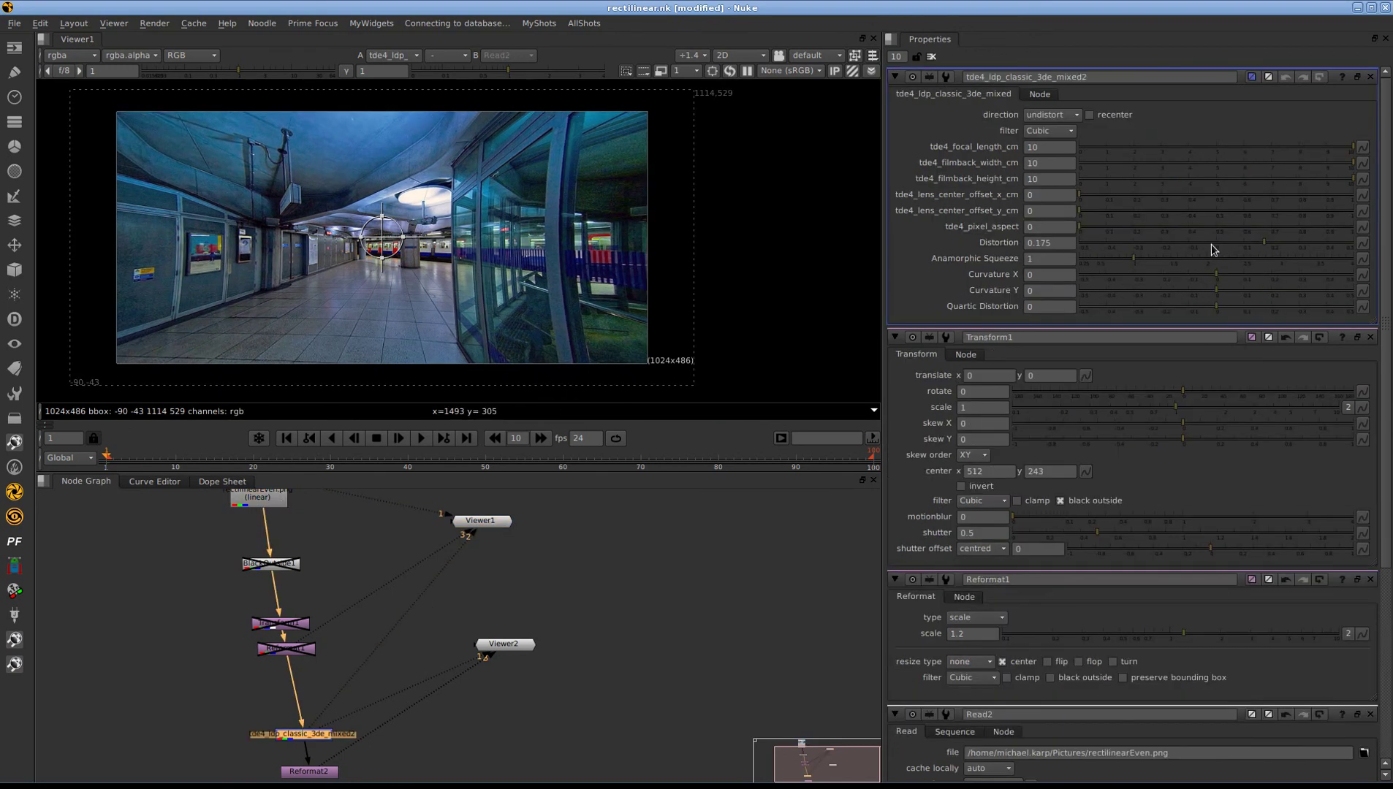
{"action": "left_click_drag", "start_coordinate": [1267, 250], "coordinate": [1274, 250]}
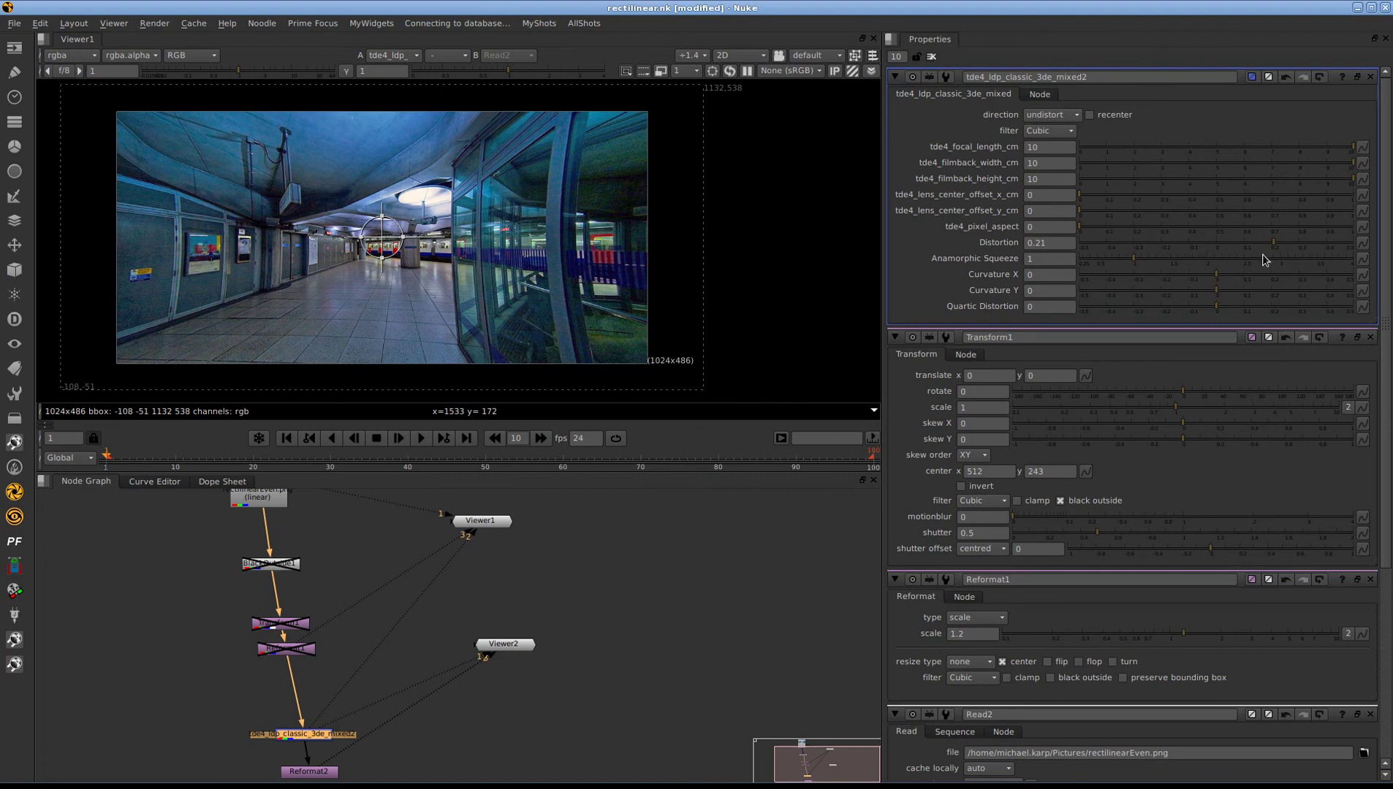
{"action": "left_click_drag", "start_coordinate": [1273, 250], "coordinate": [1267, 250]}
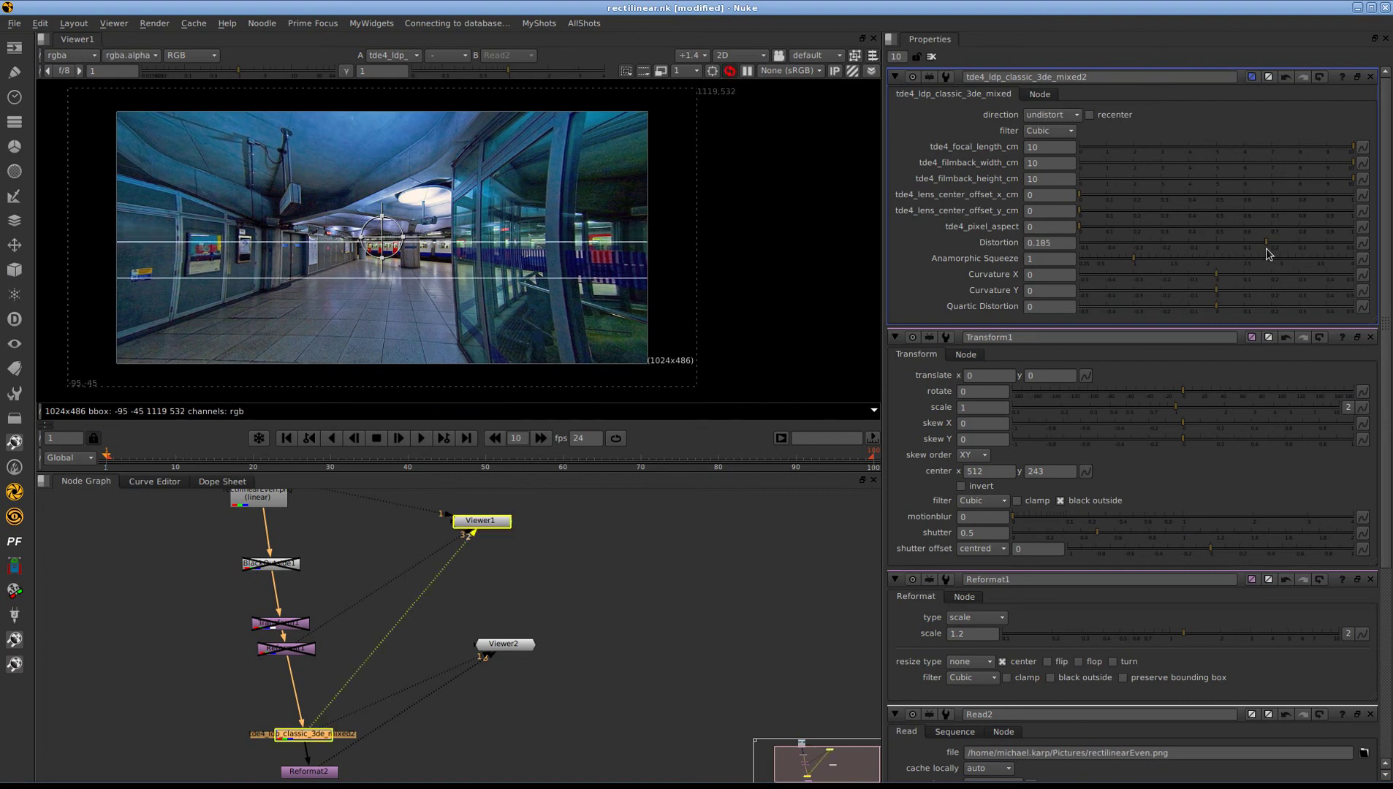
{"action": "left_click", "coordinate": [1047, 244]}
Toggle the viewer's overscan display and compare Read2 against the tde4 output.
{"action": "right_click", "coordinate": [759, 227]}
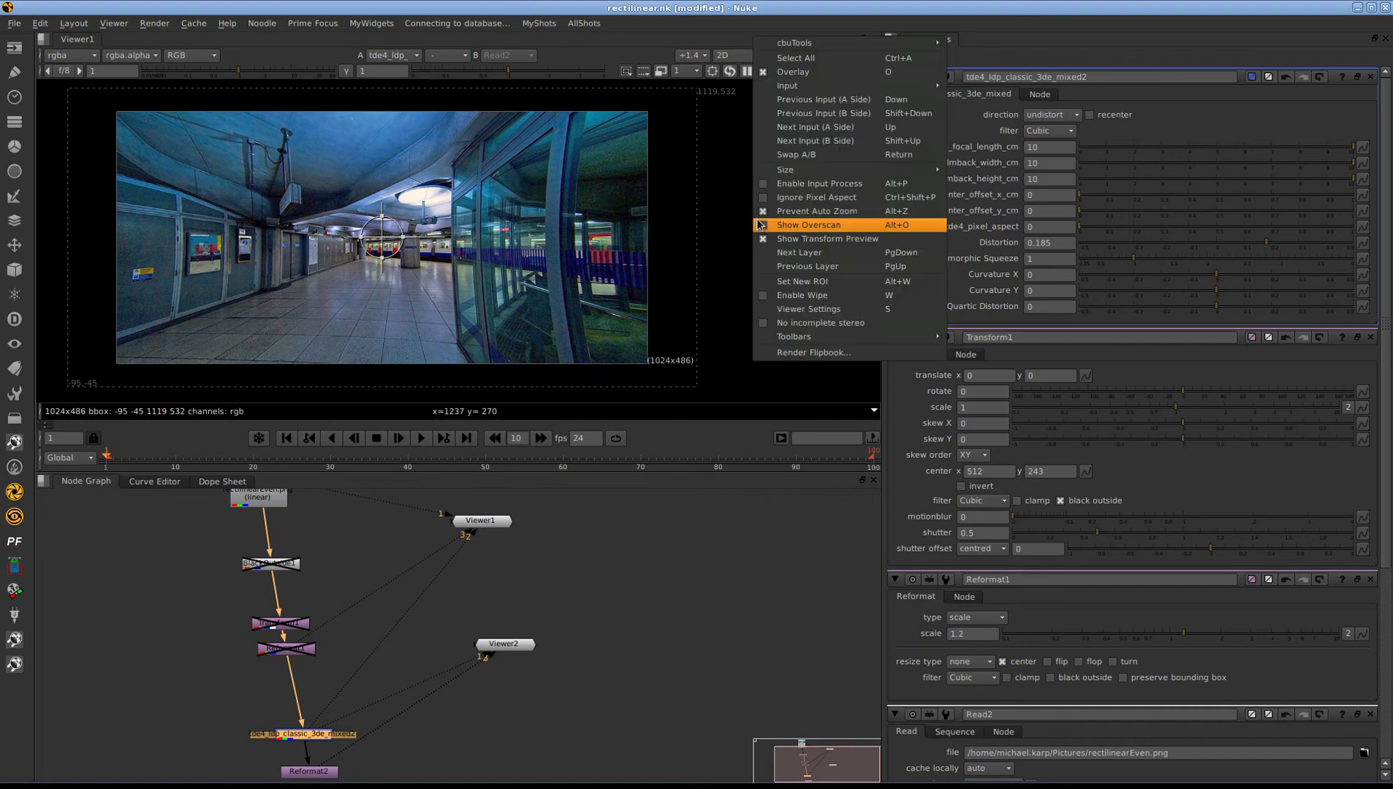
{"action": "left_click", "coordinate": [731, 171]}
{"action": "key", "text": "1"}
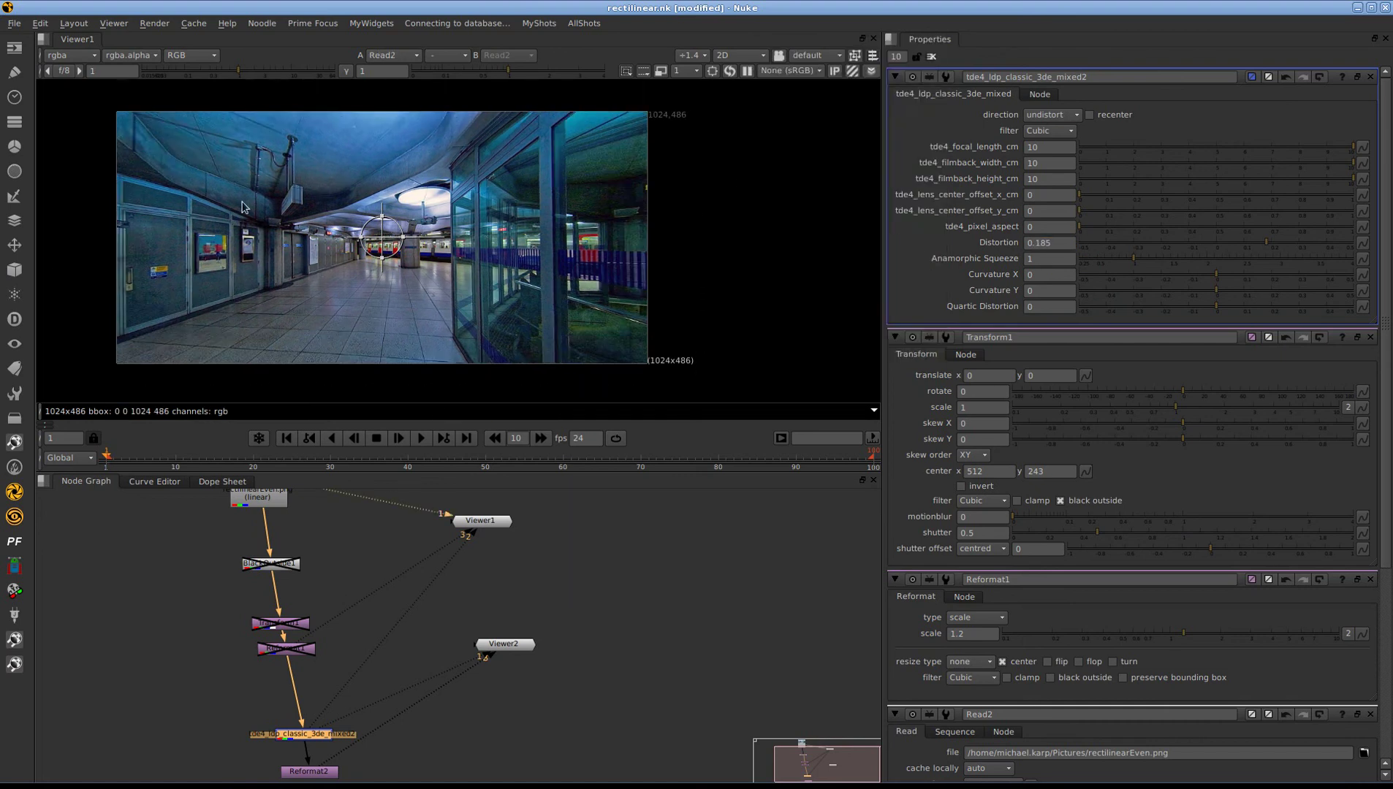
{"action": "key", "text": "2"}
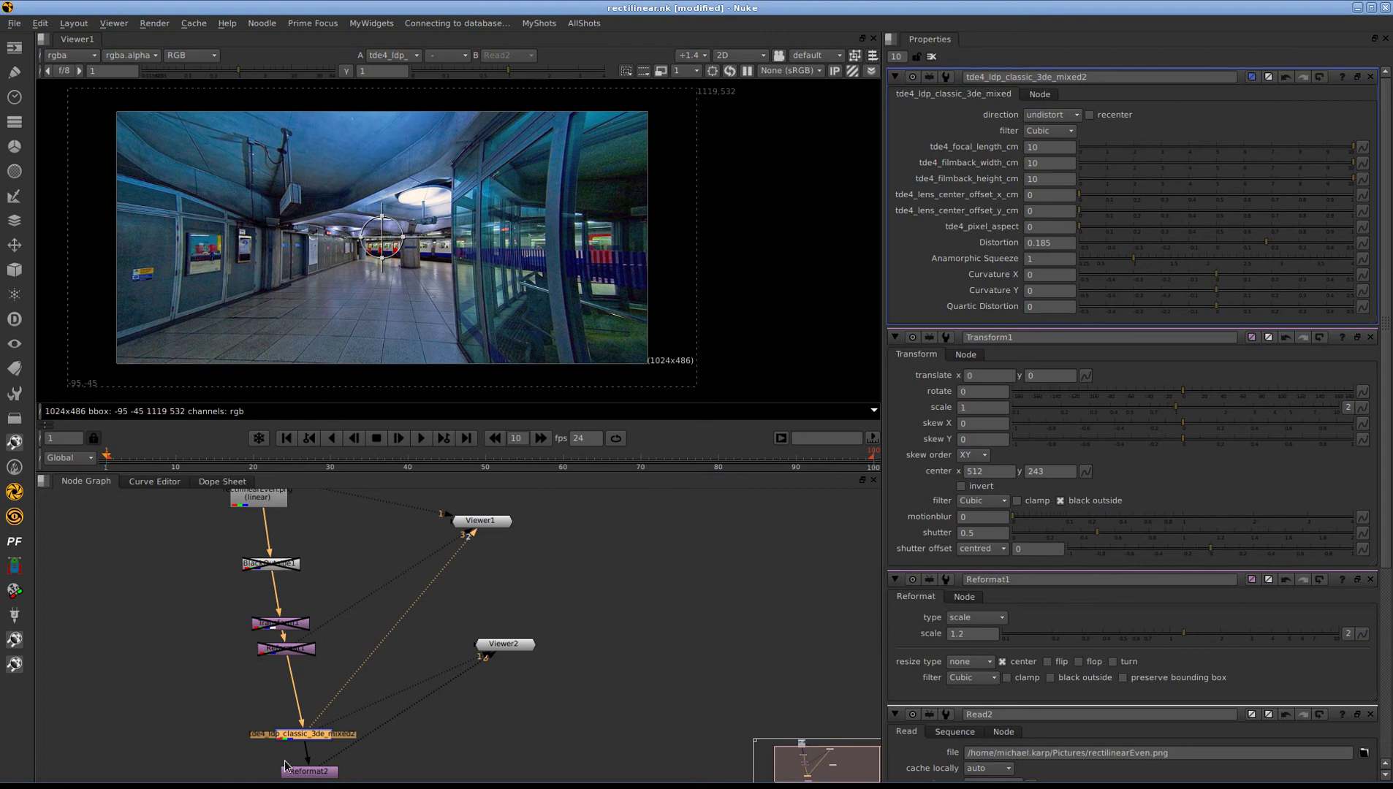
{"action": "left_click_drag", "start_coordinate": [298, 740], "coordinate": [287, 720]}
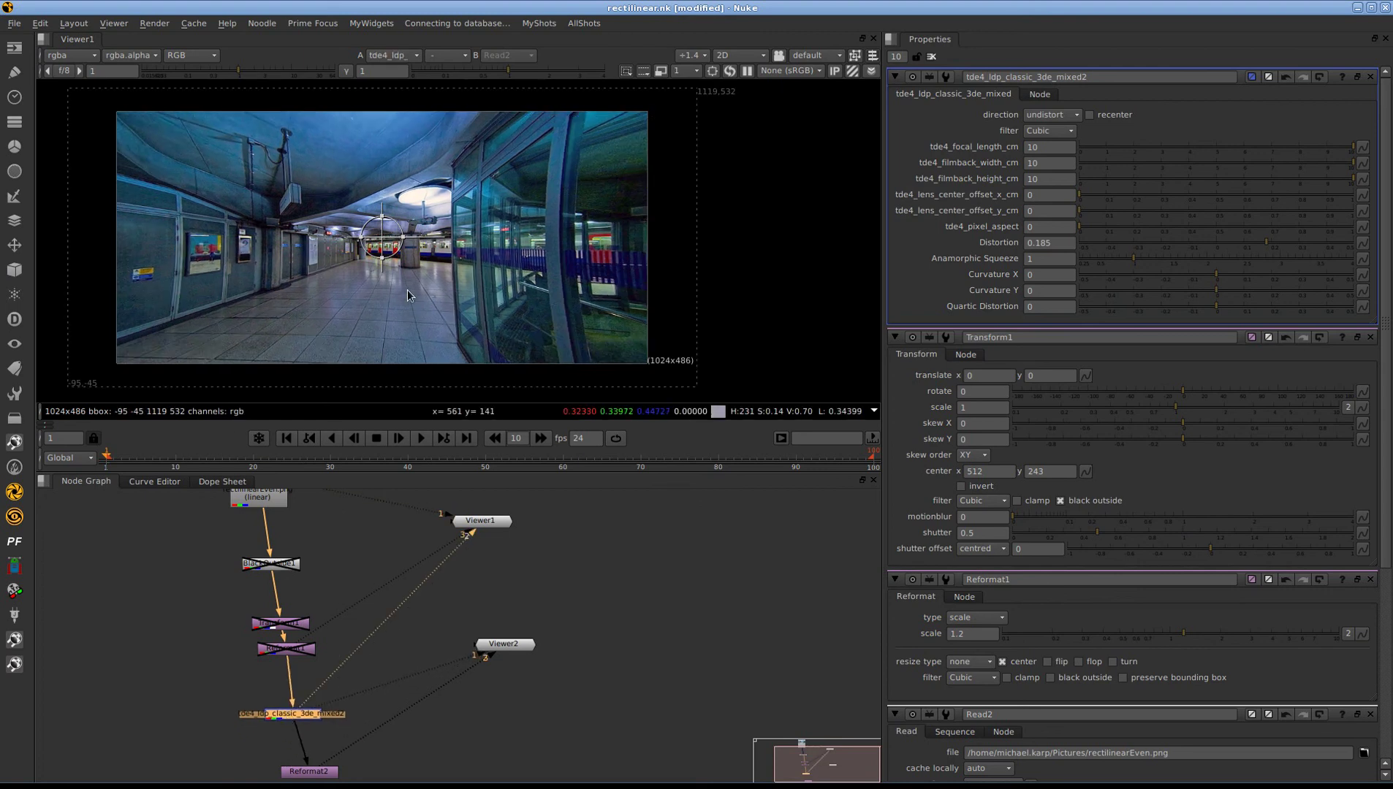
{"action": "left_click", "coordinate": [1050, 243]}
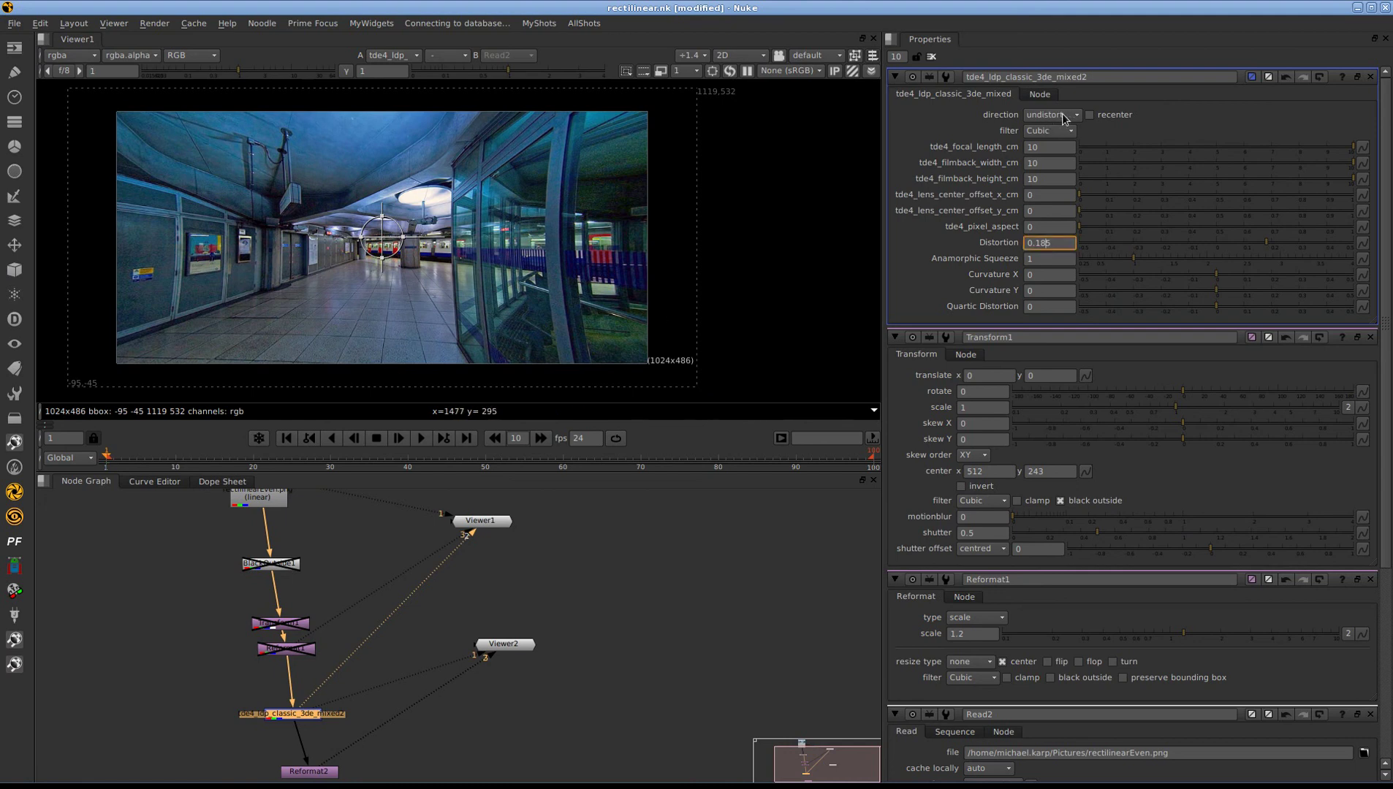
Turn on Show Overscan and compare Read2 with the 1214x577 undistorted tde4 result.
{"action": "right_click", "coordinate": [753, 200]}
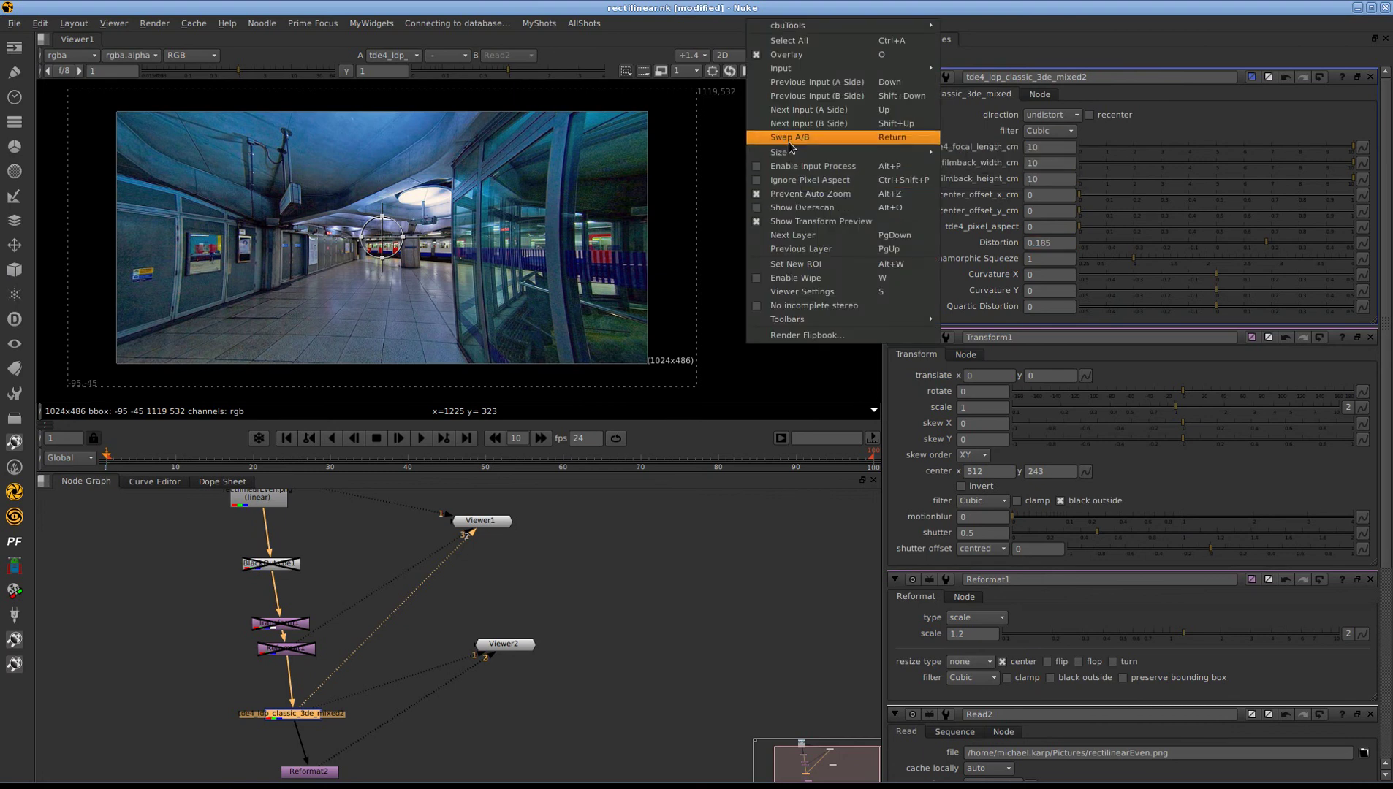
{"action": "left_click", "coordinate": [816, 209]}
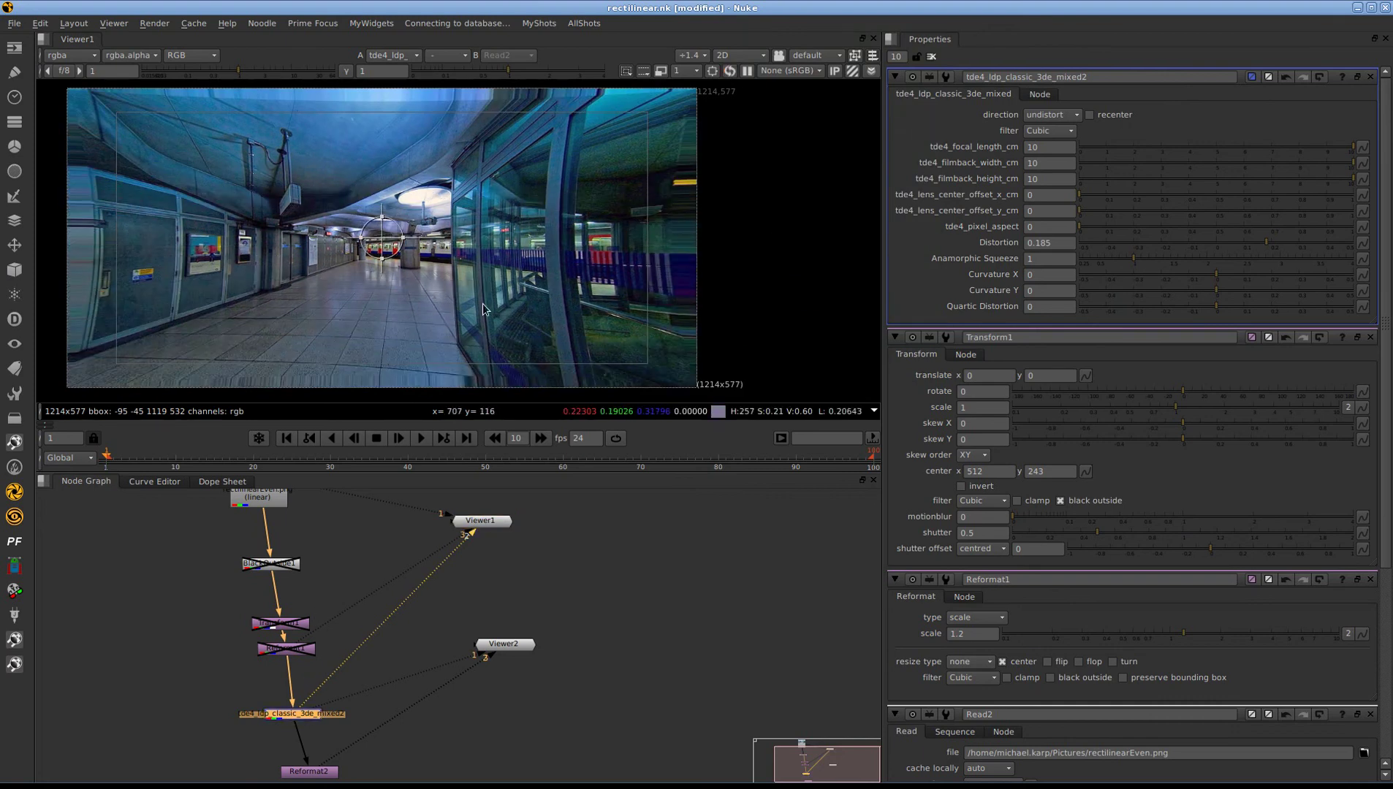
{"action": "left_click", "coordinate": [263, 500]}
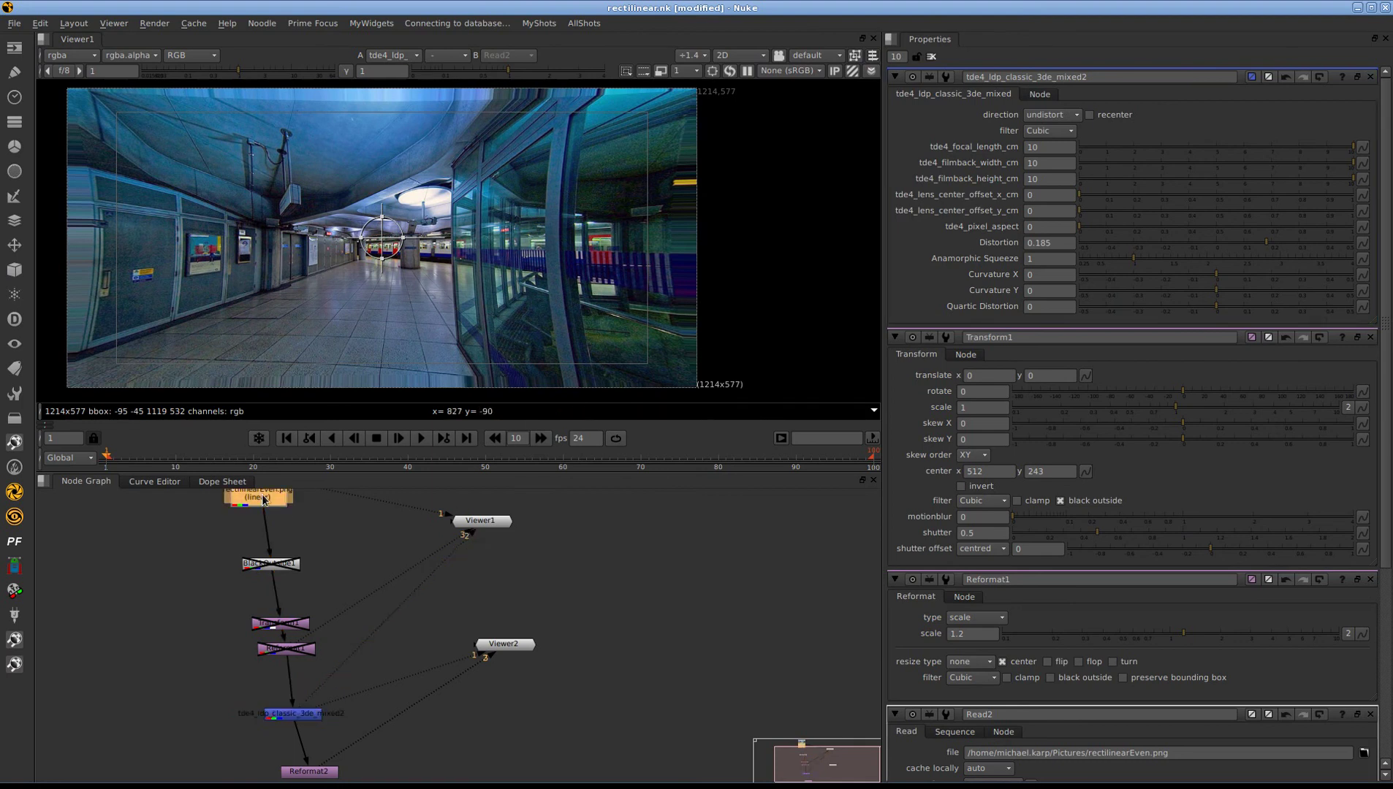
{"action": "key", "text": "1"}
{"action": "key", "text": "2"}
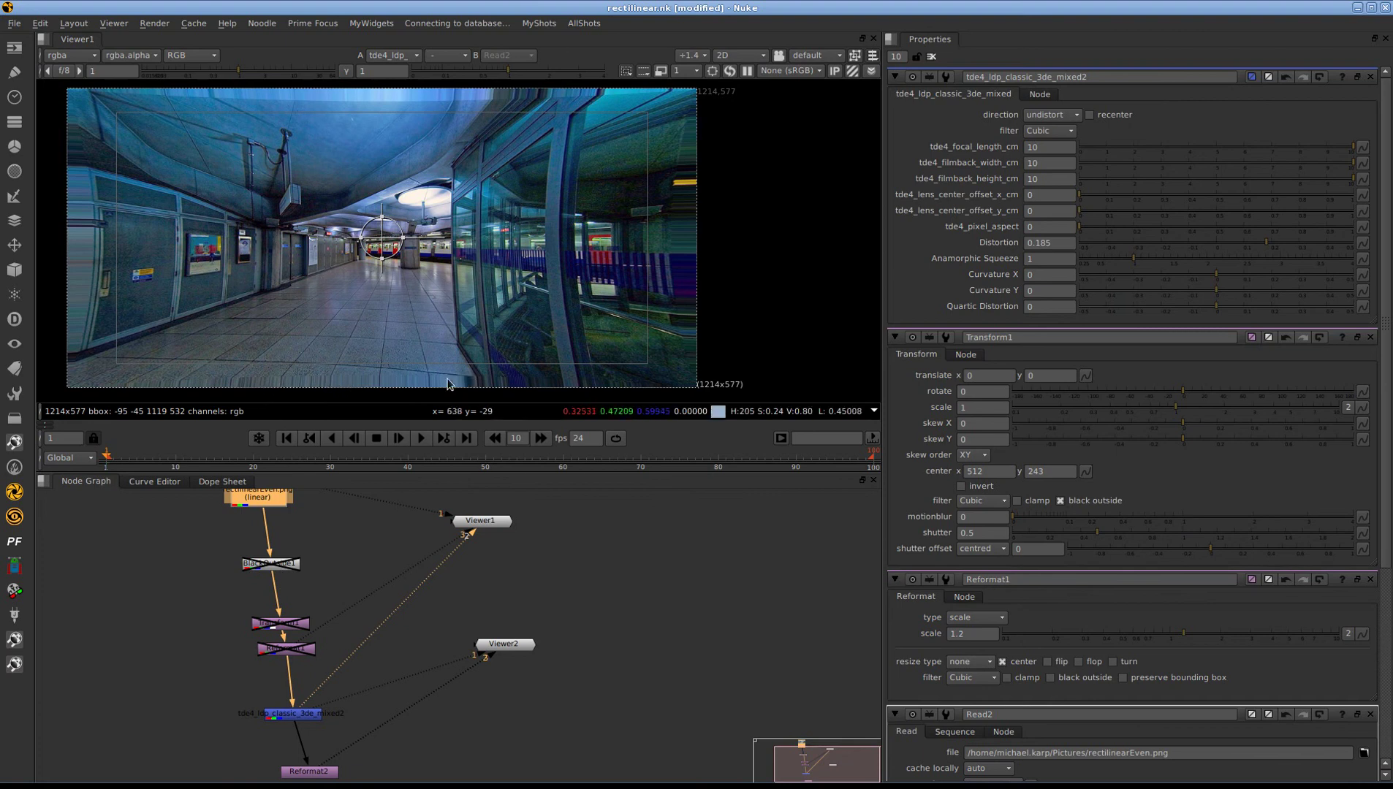
Toggle BlackOutside1 on and off to compare the blackened outer edges.
{"action": "left_click", "coordinate": [272, 565]}
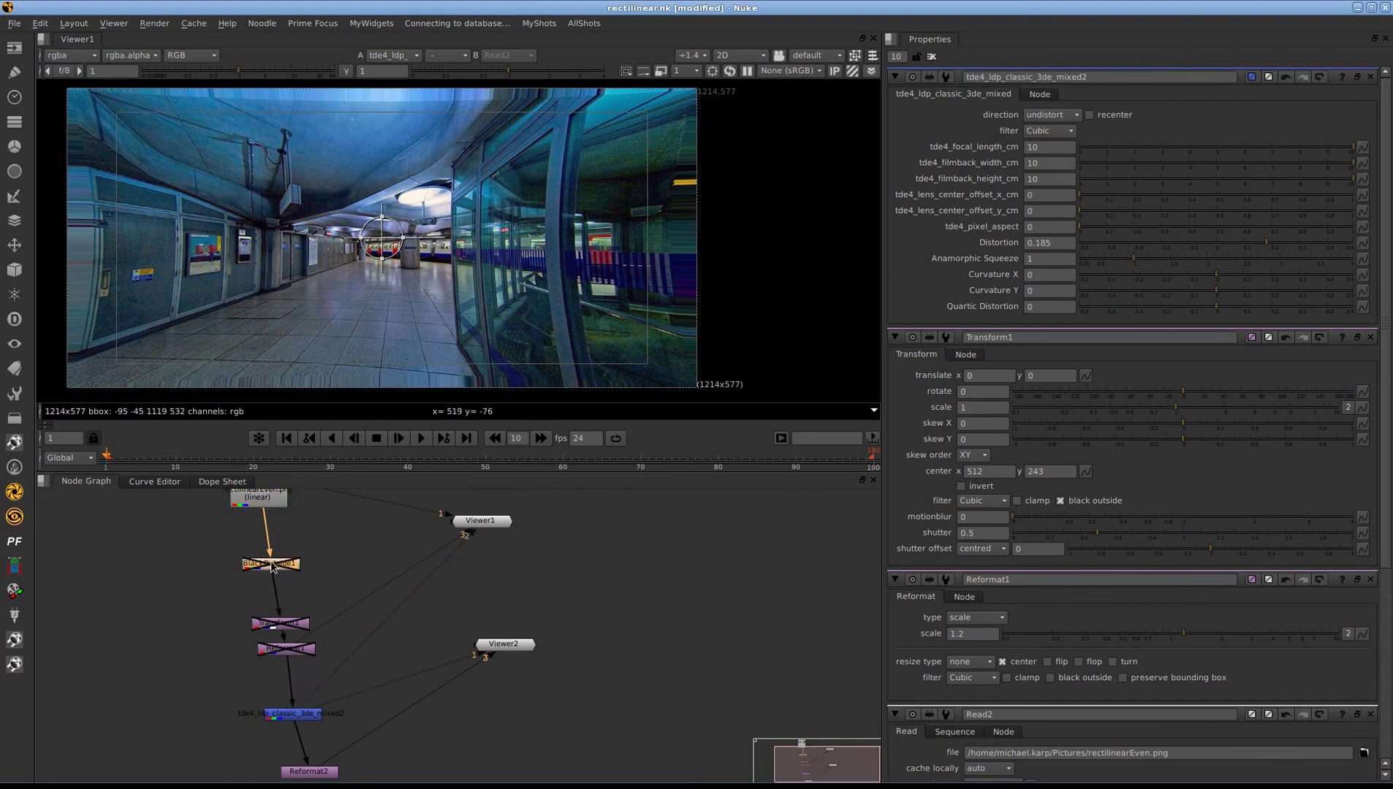
{"action": "key", "text": "d"}
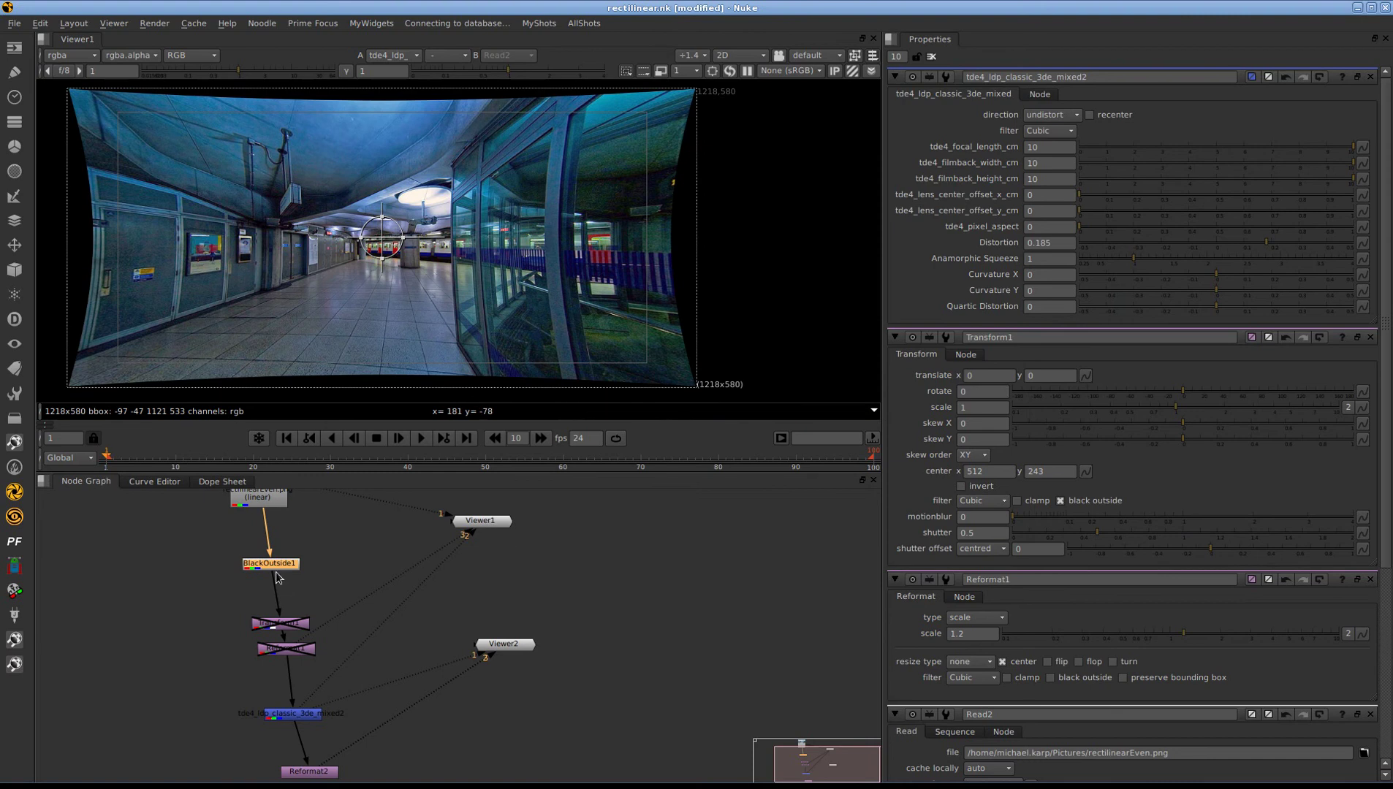
{"action": "key", "text": "d"}
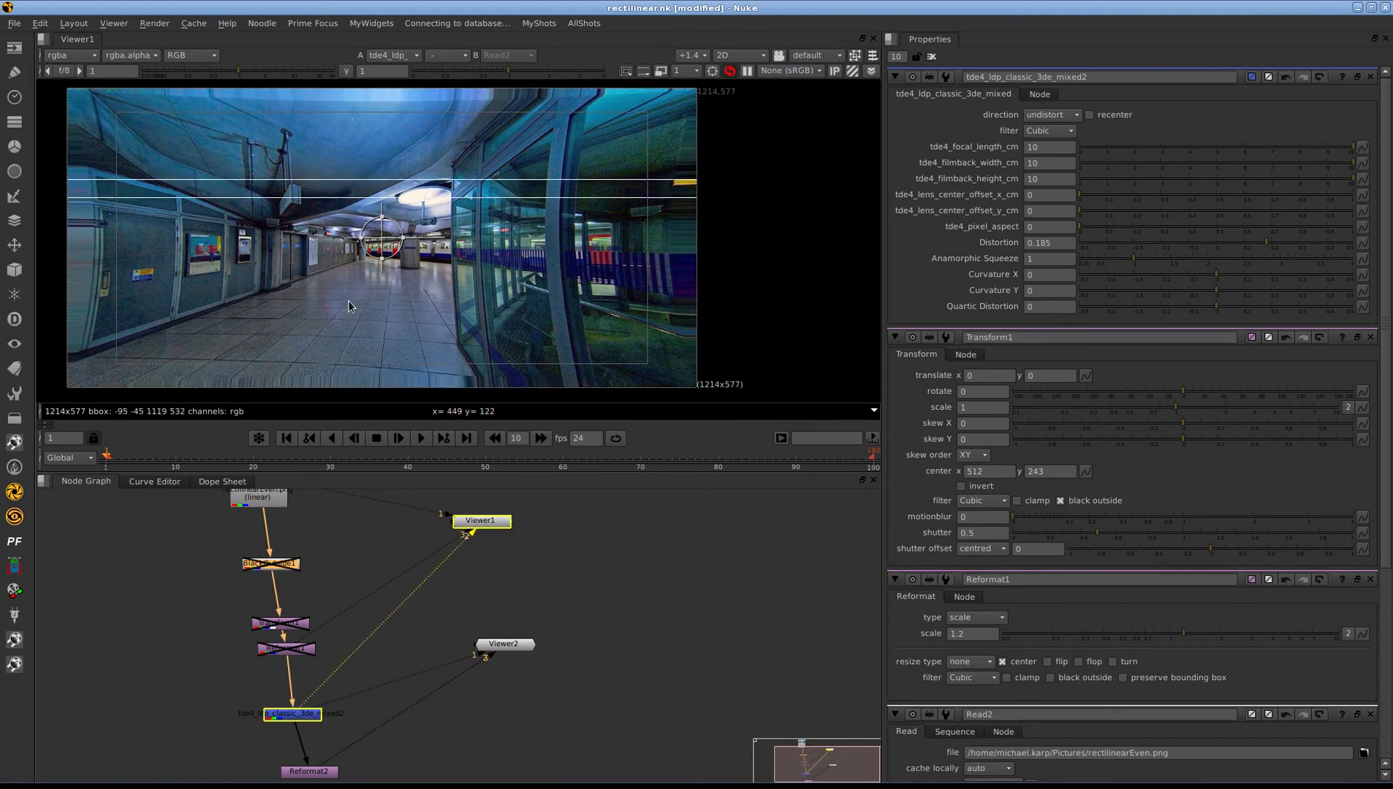
{"action": "key", "text": "d"}
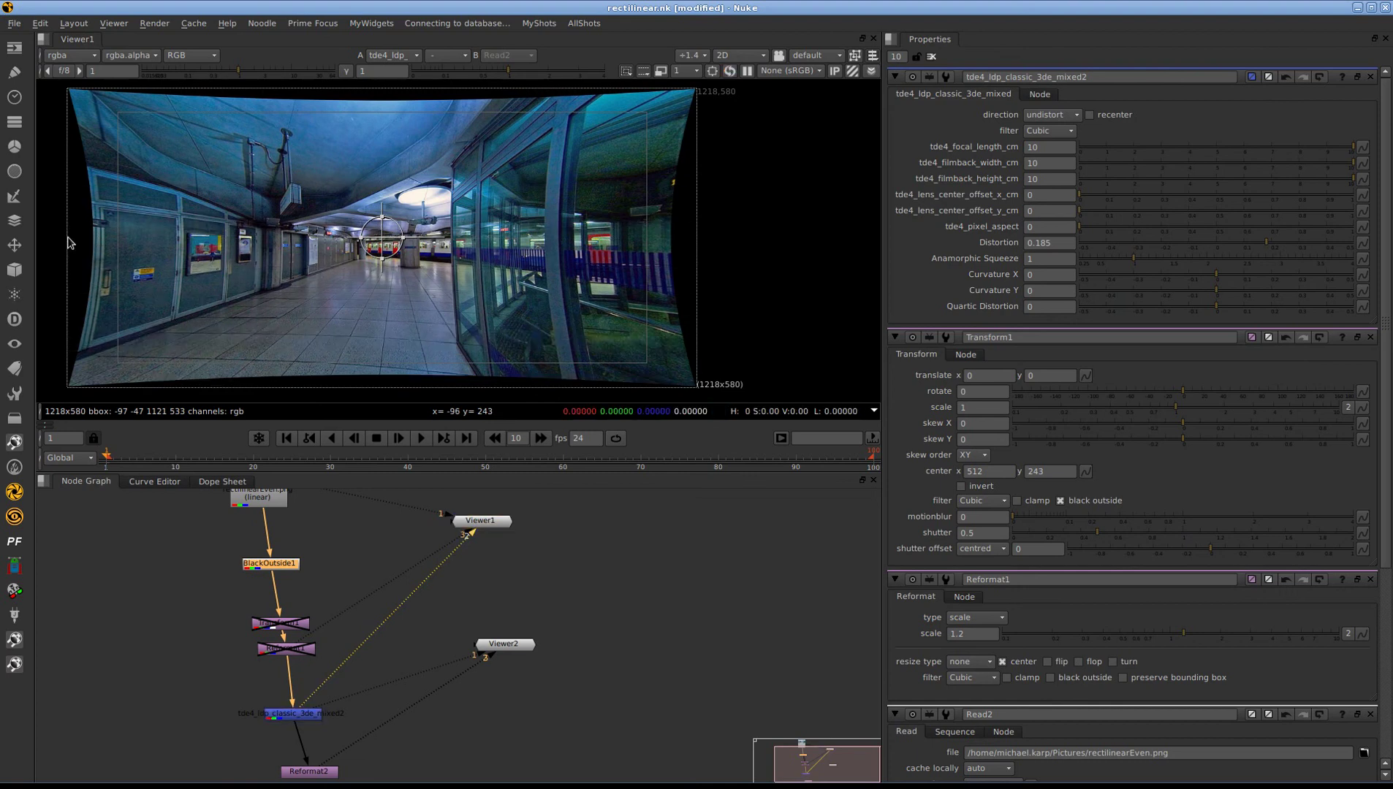
{"action": "key", "text": "d"}
{"action": "key", "text": "d"}
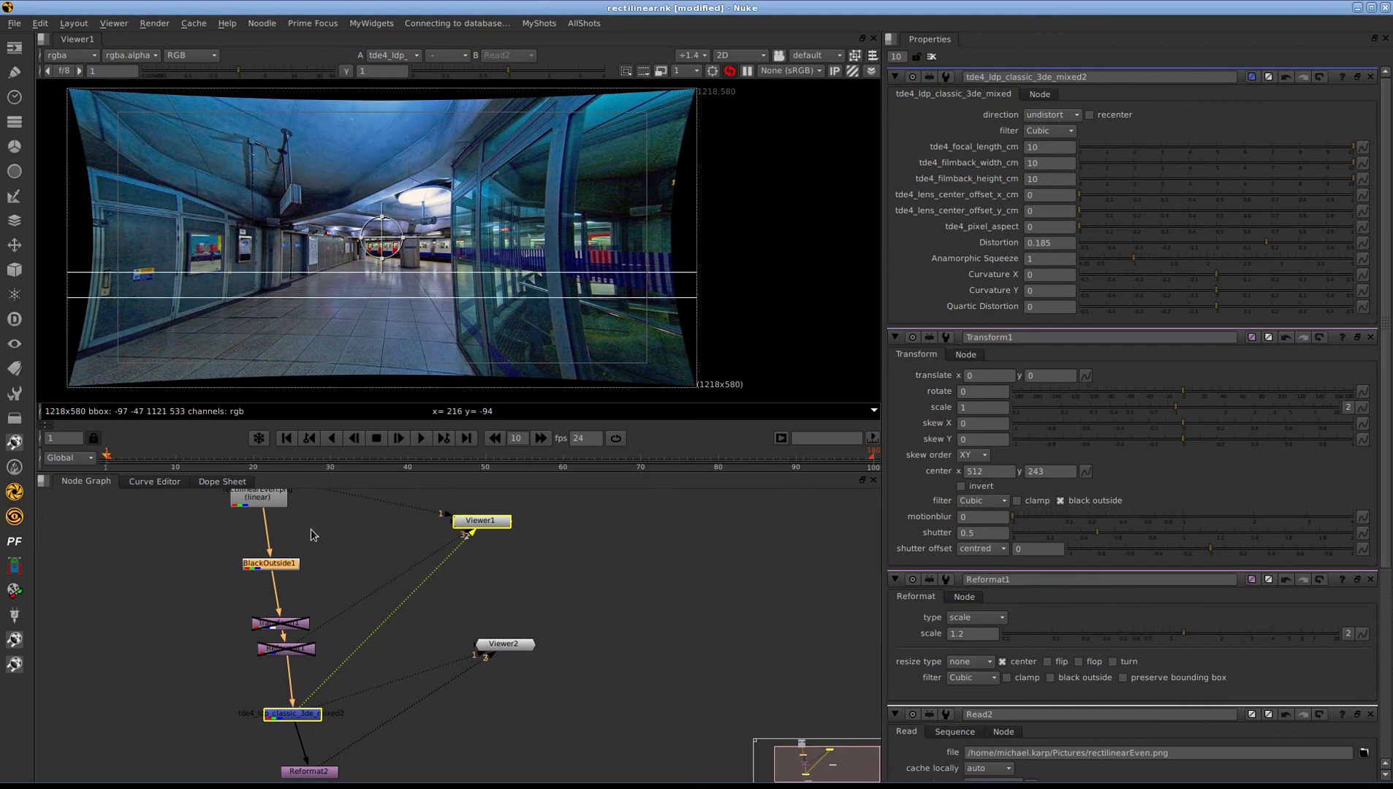
Flip the viewer between the original Read2 image and the tde4 undistorted result.
{"action": "left_click", "coordinate": [267, 502]}
{"action": "key", "text": "1"}
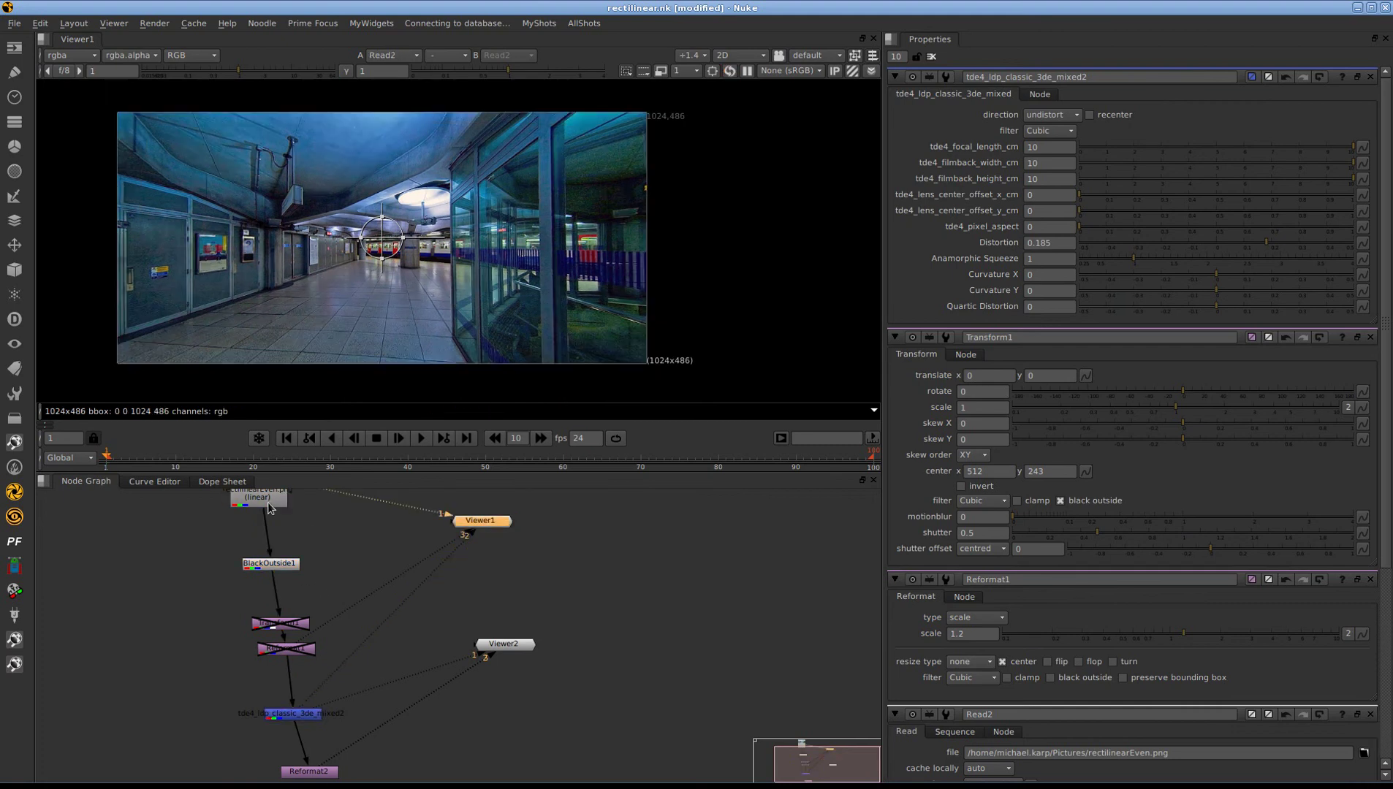
{"action": "left_click", "coordinate": [305, 716]}
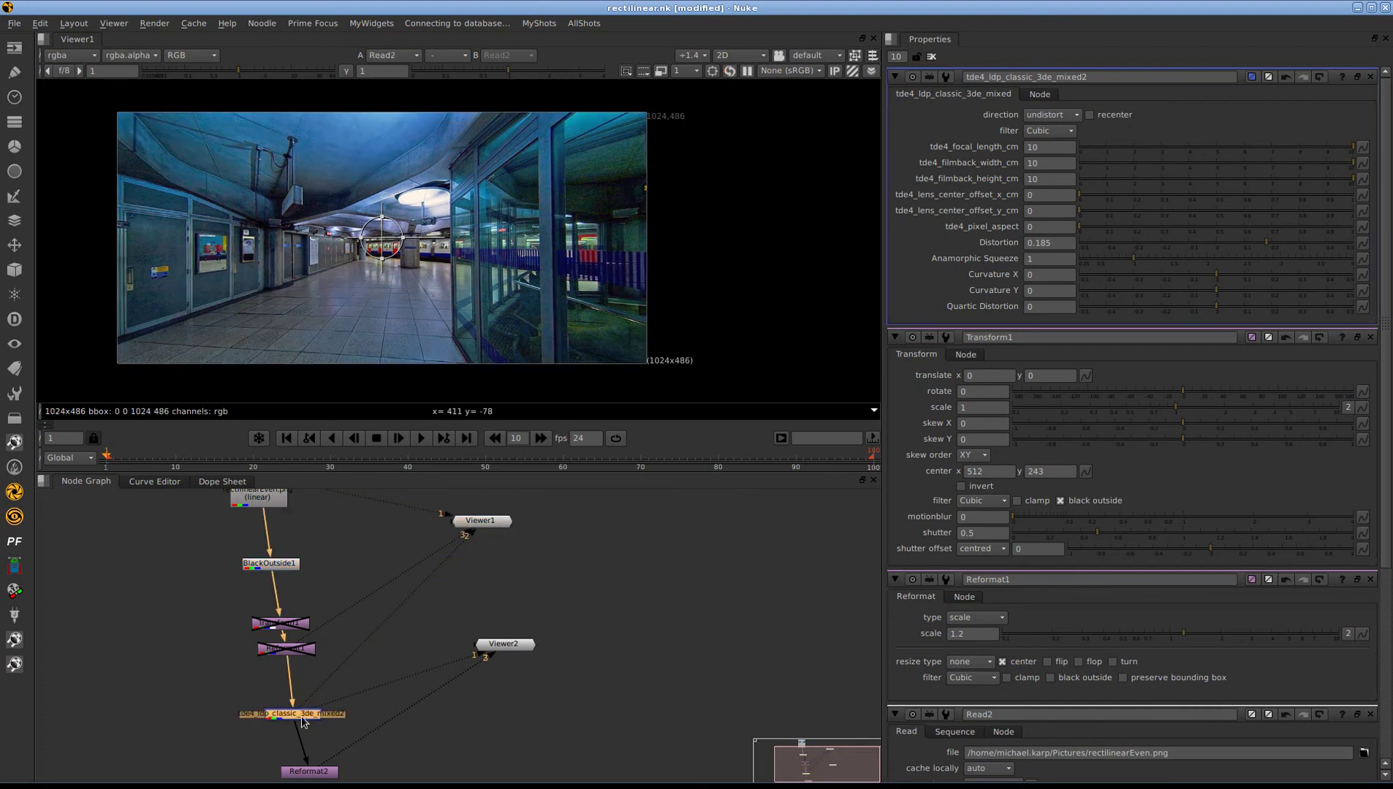
{"action": "key", "text": "1"}
{"action": "key", "text": "1"}
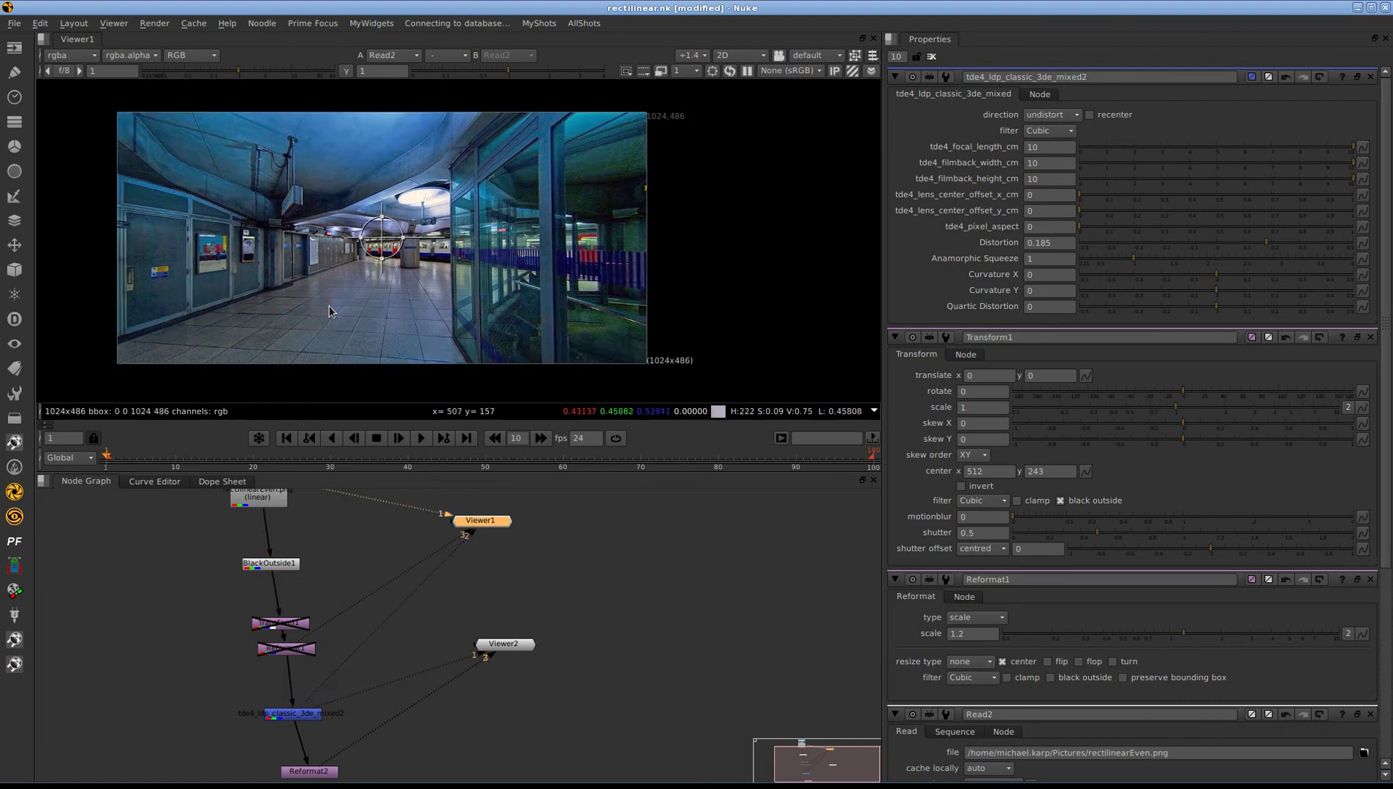
{"action": "key", "text": "2"}
{"action": "key", "text": "1"}
{"action": "key", "text": "2"}
{"action": "key", "text": "2"}
{"action": "key", "text": "1"}
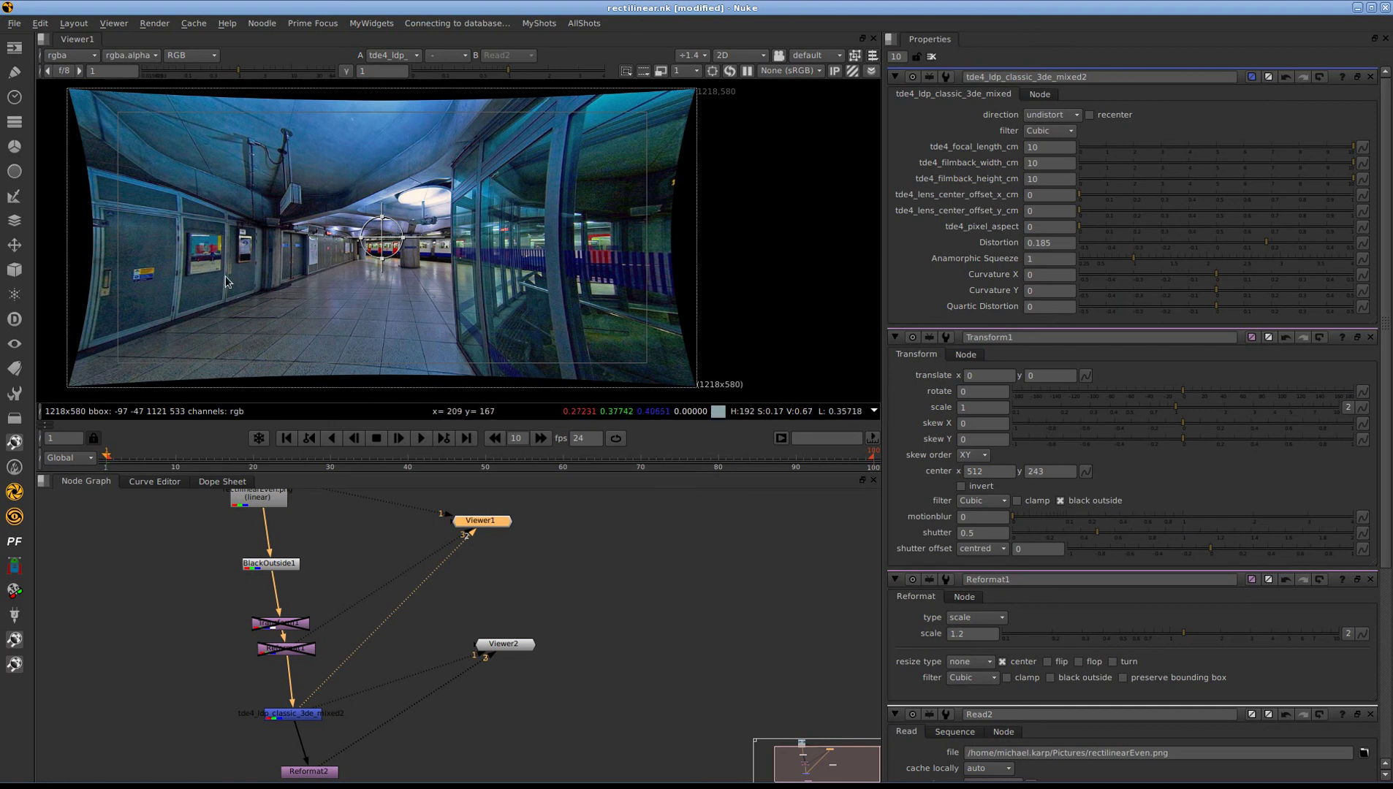
Change a viewer display setting and view Reformat2's 1218x580 output.
{"action": "middle_click_drag", "start_coordinate": [392, 636], "coordinate": [392, 586]}
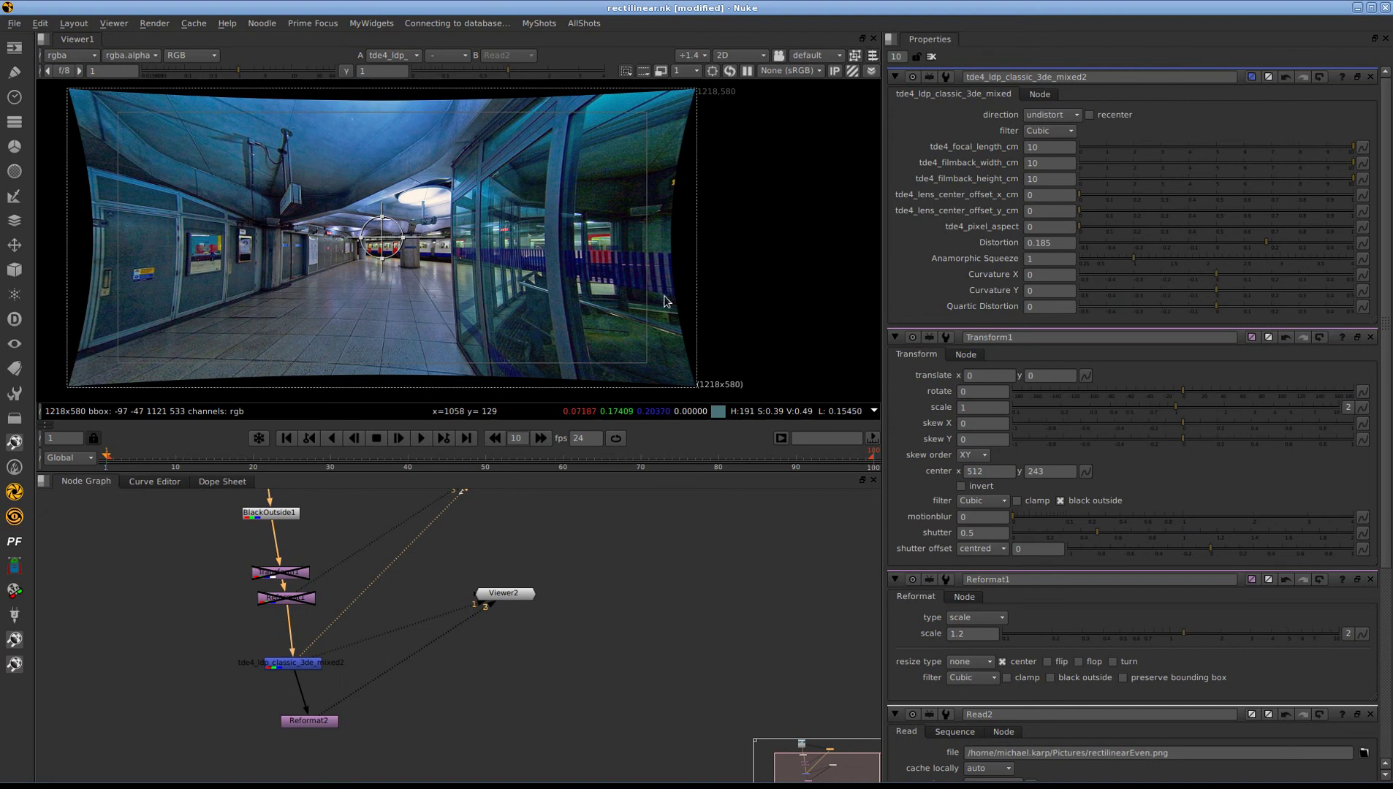
{"action": "right_click", "coordinate": [769, 211]}
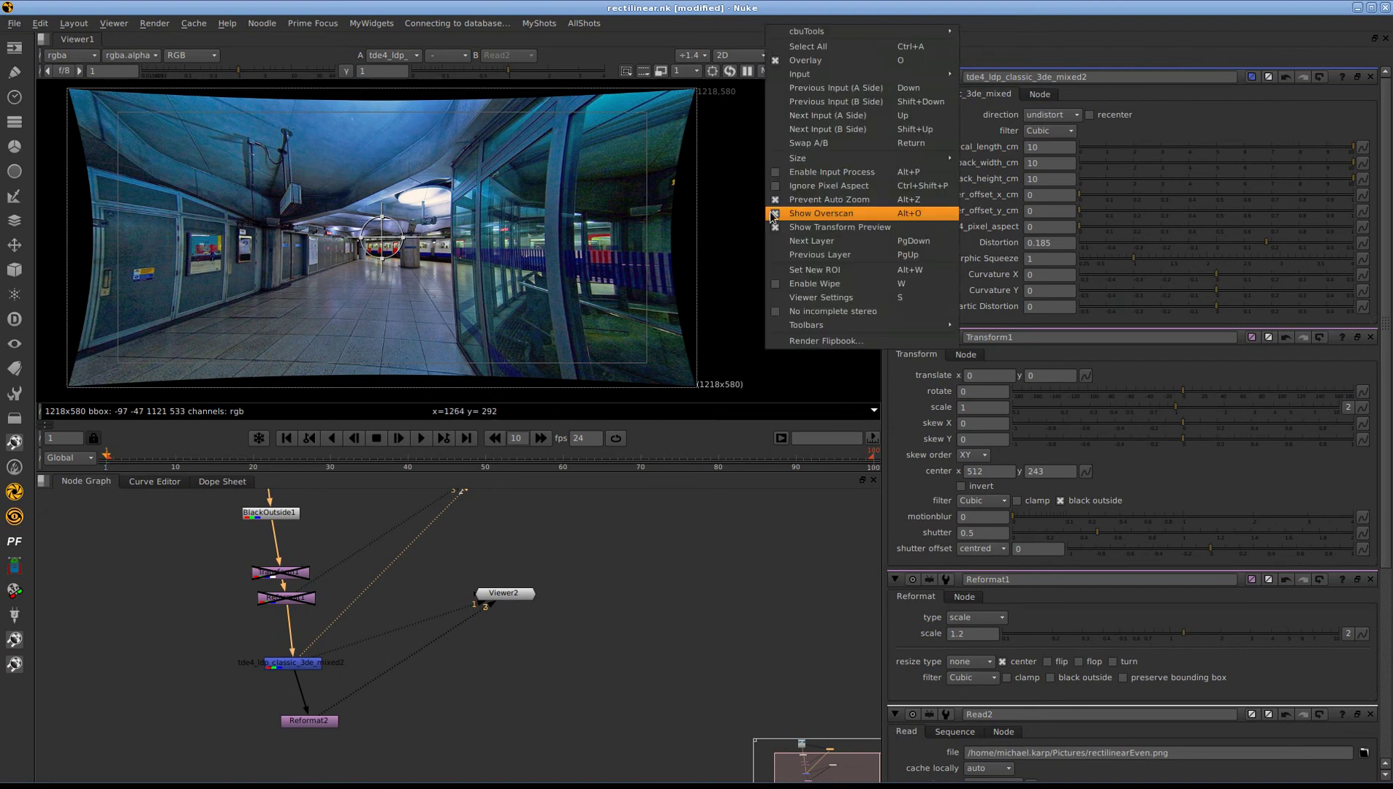
{"action": "left_click", "coordinate": [811, 215]}
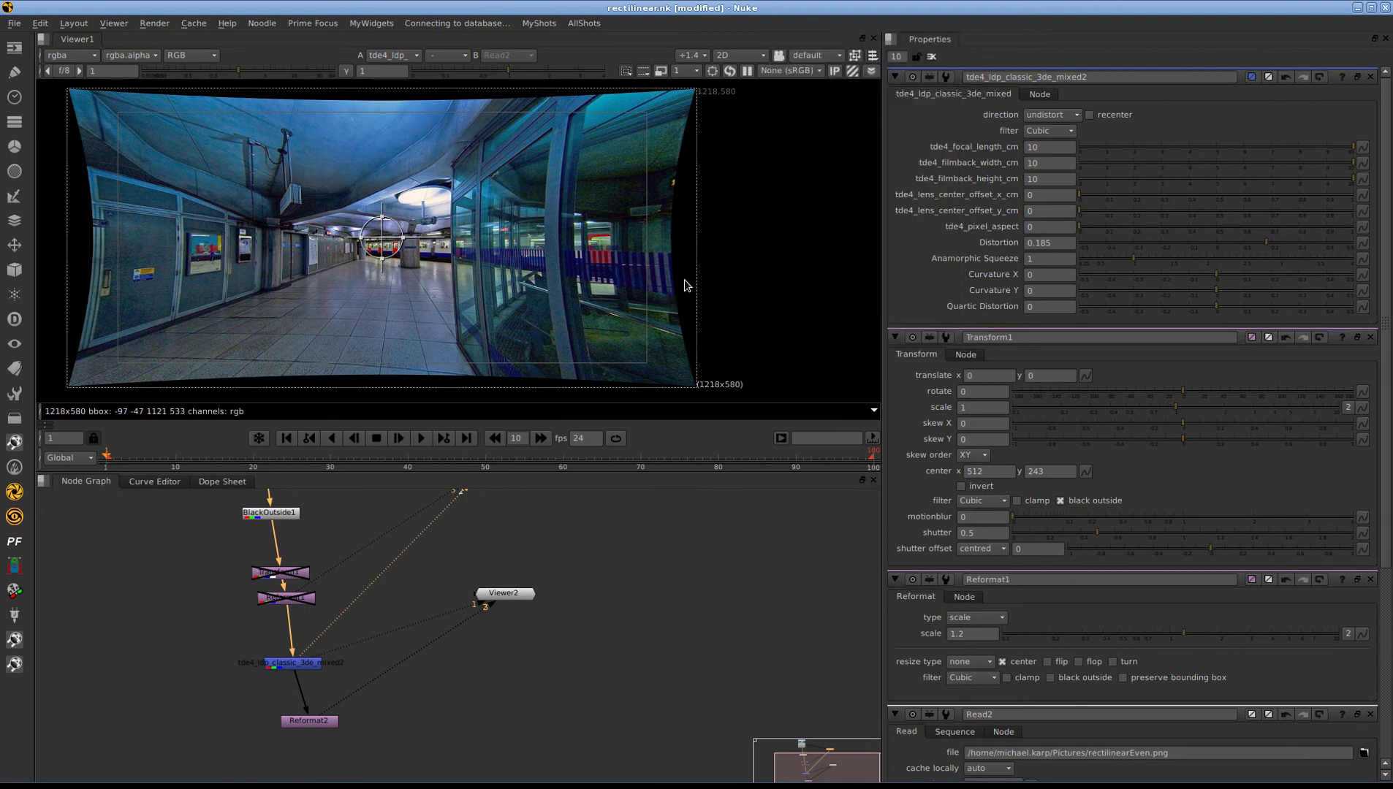
{"action": "left_click", "coordinate": [309, 720]}
{"action": "key", "text": "1"}
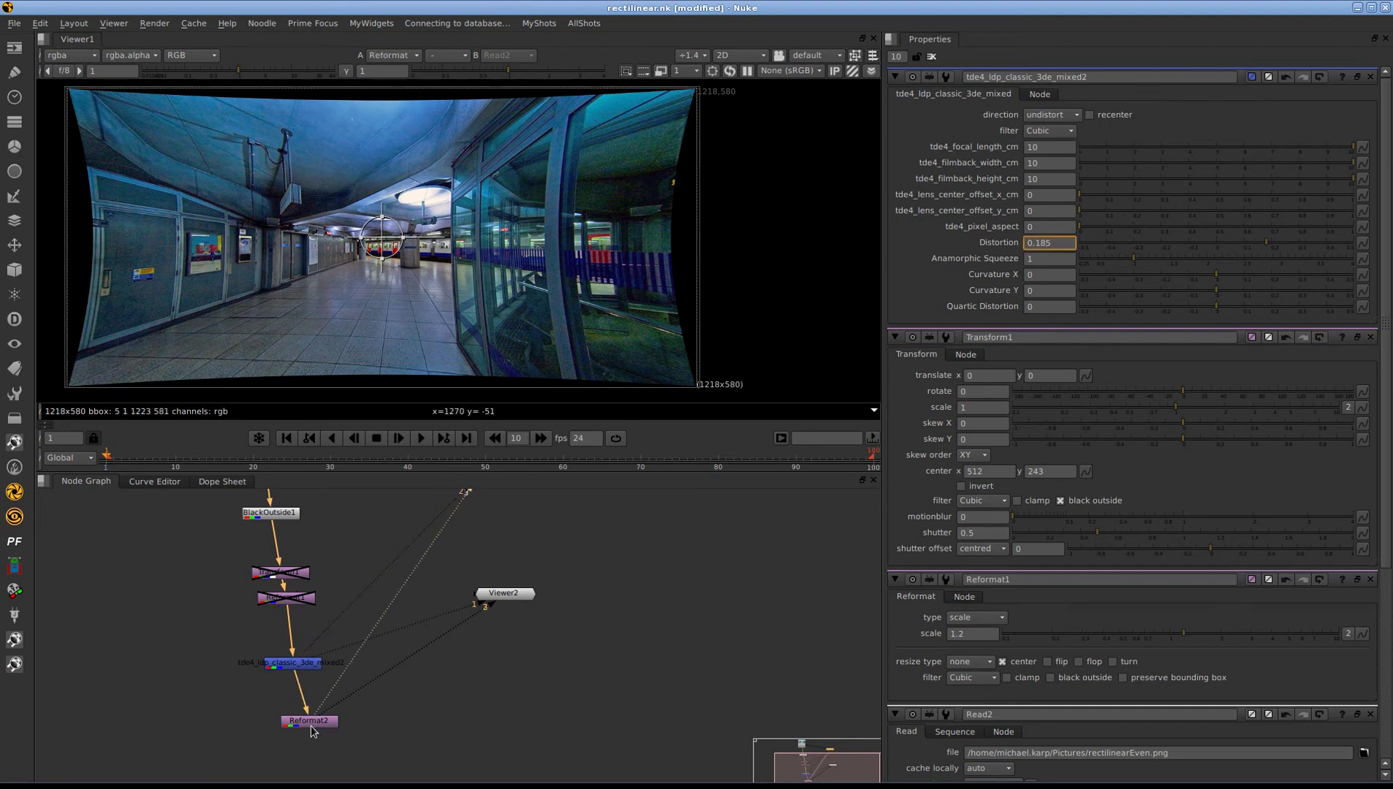
Open Reformat2's properties: scale 1.2, resize type none, centered, Cubic filter.
{"action": "double_click", "coordinate": [311, 724]}
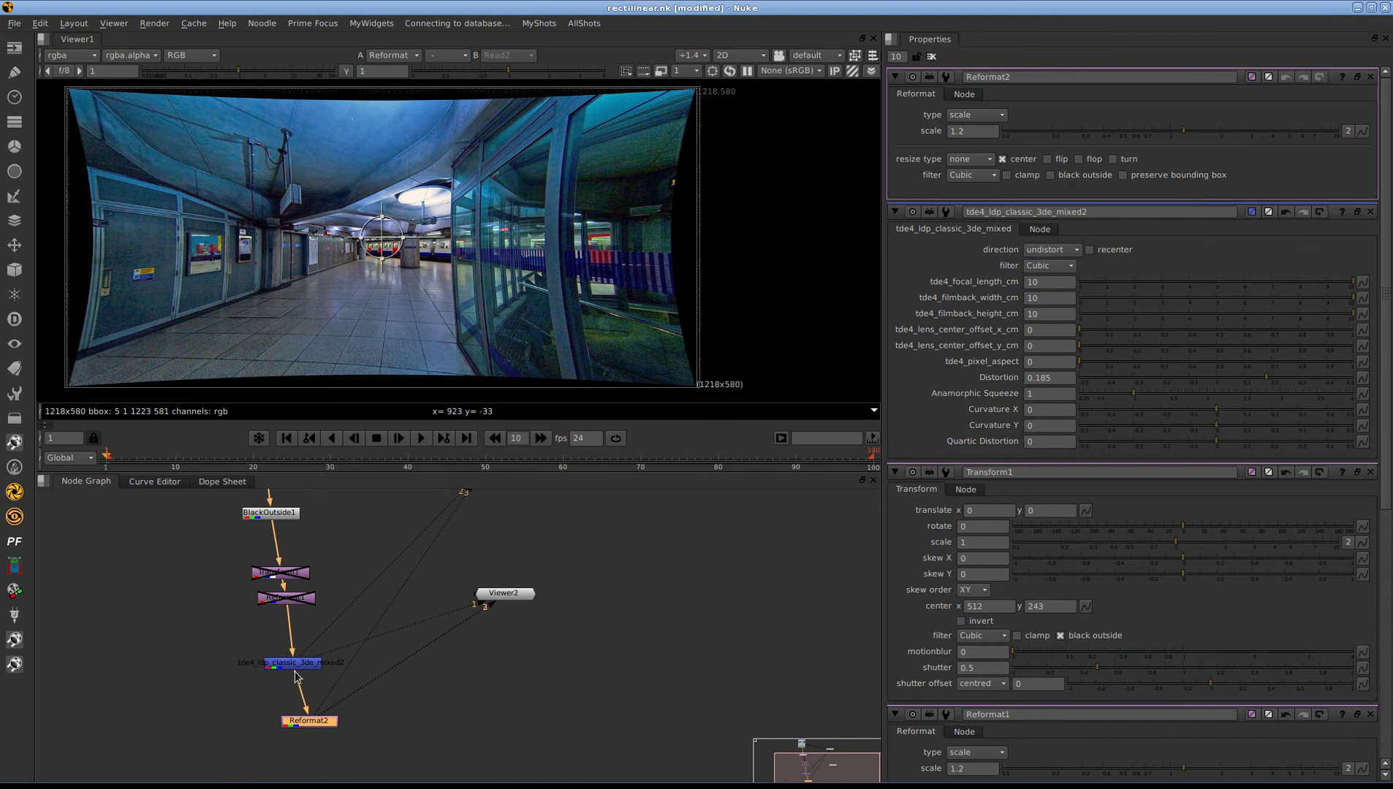
Turn off Show Overscan, then view the tde4 output and Reformat2's 1229x583 output.
{"action": "right_click", "coordinate": [822, 168]}
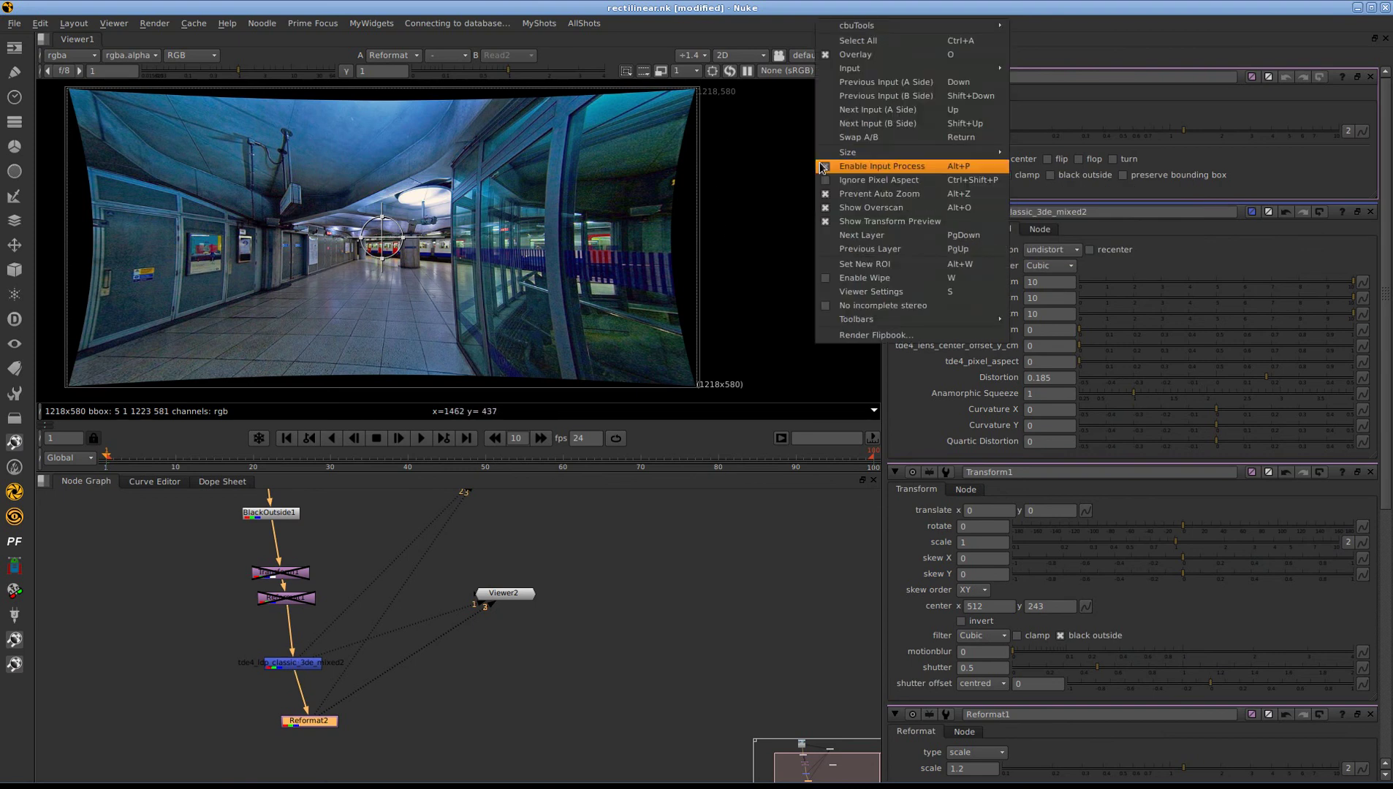
{"action": "left_click", "coordinate": [877, 210]}
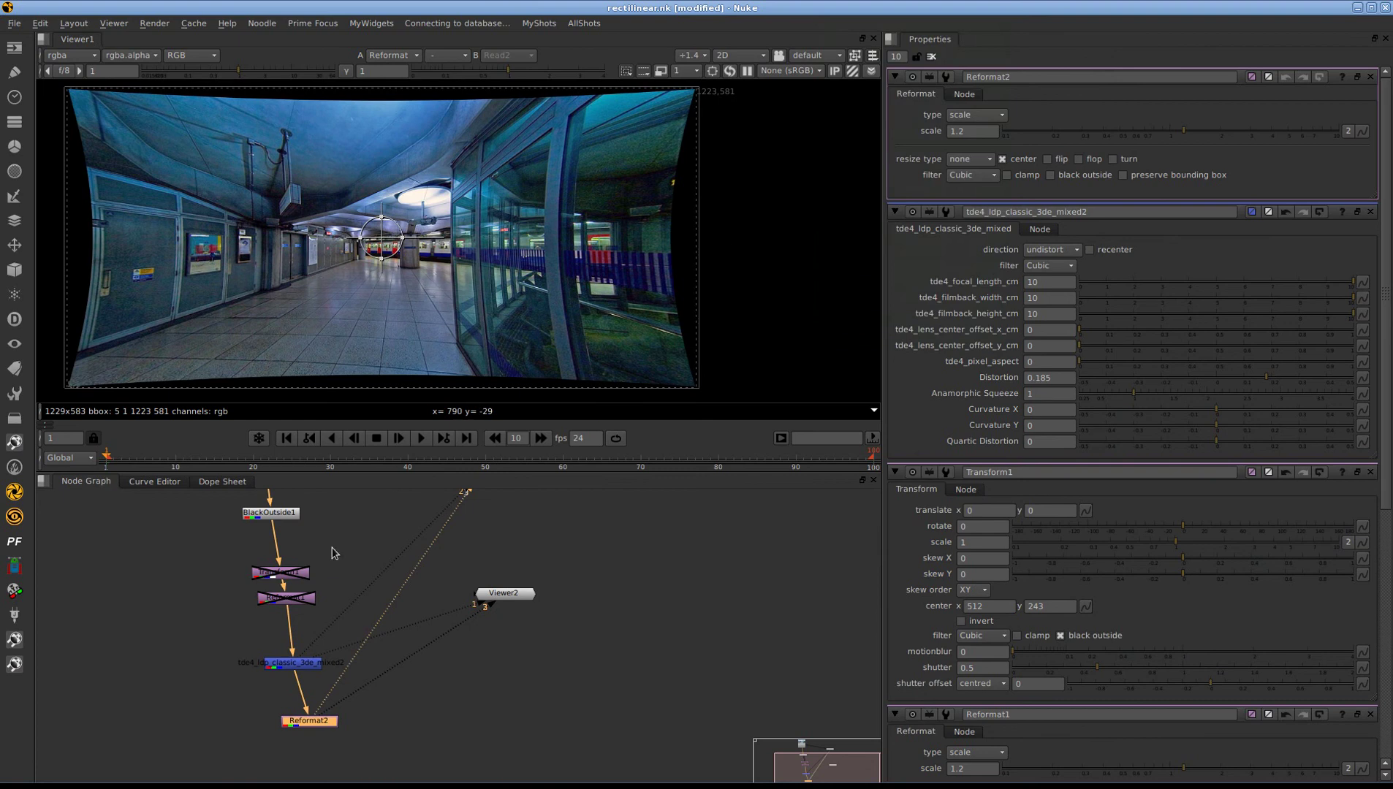
{"action": "left_click", "coordinate": [298, 666]}
{"action": "key", "text": "1"}
{"action": "left_click", "coordinate": [307, 709]}
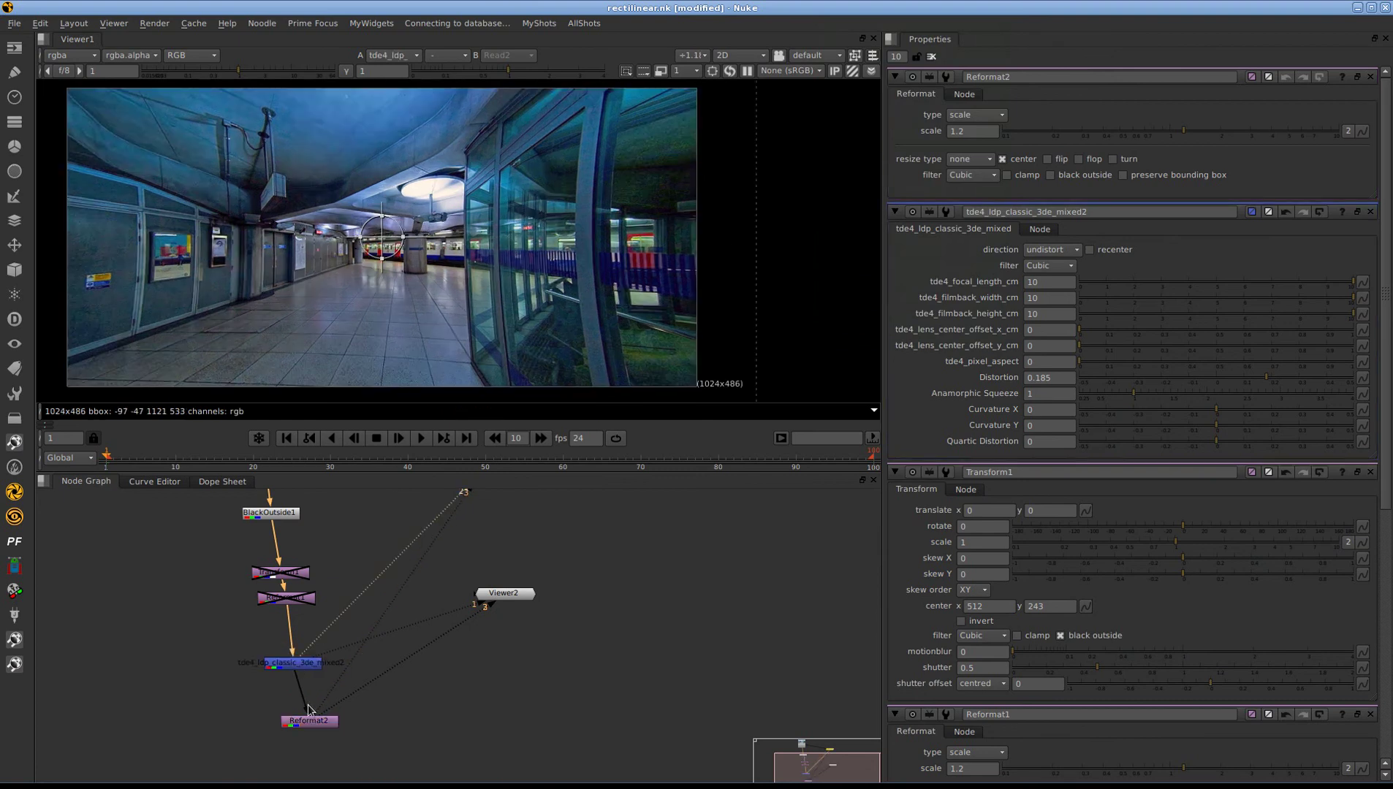
{"action": "left_click", "coordinate": [318, 722]}
{"action": "key", "text": "1"}
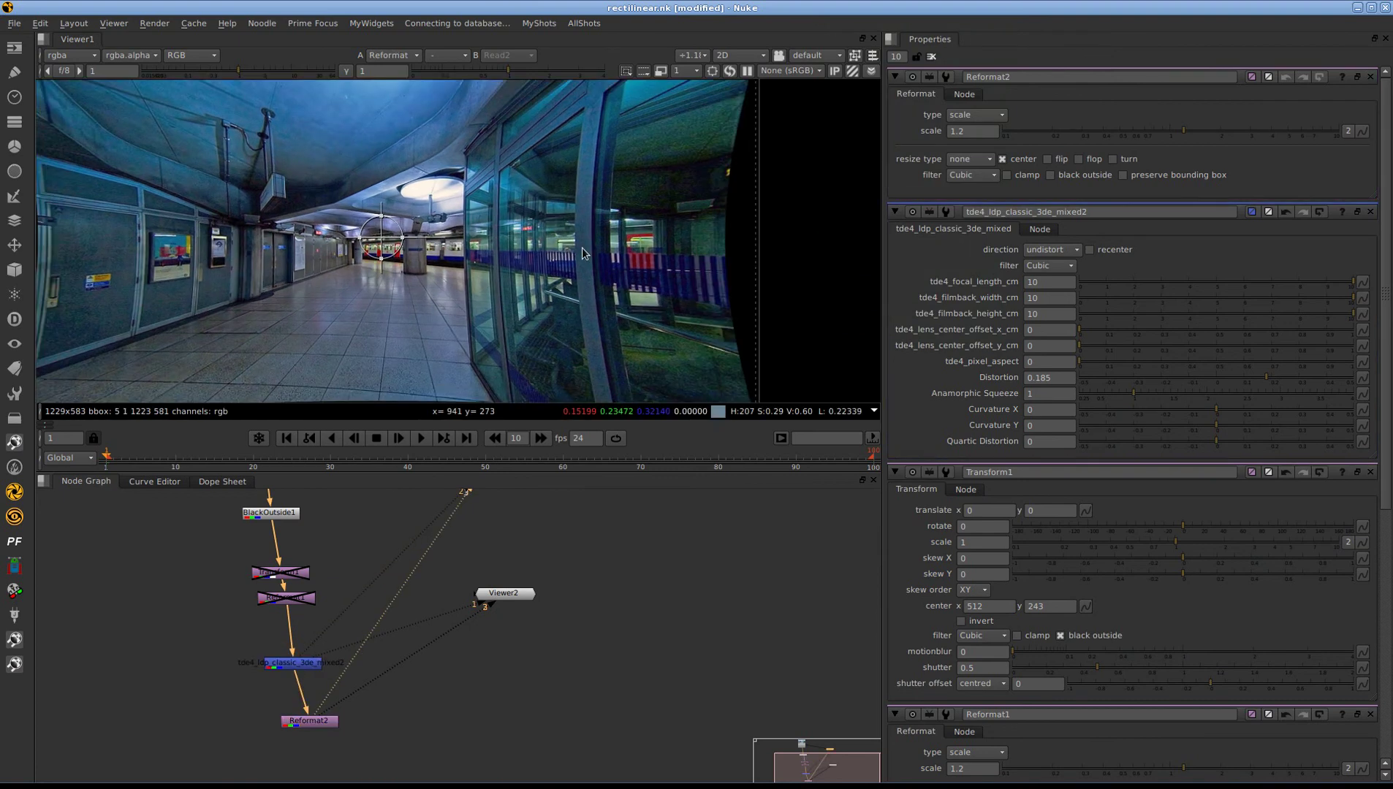
Compare Reformat2's 1229x583 output against the 1024x486 tde4 output, ending on Reformat2.
{"action": "scroll", "coordinate": [583, 247], "scroll_direction": "down", "scroll_amount": 2}
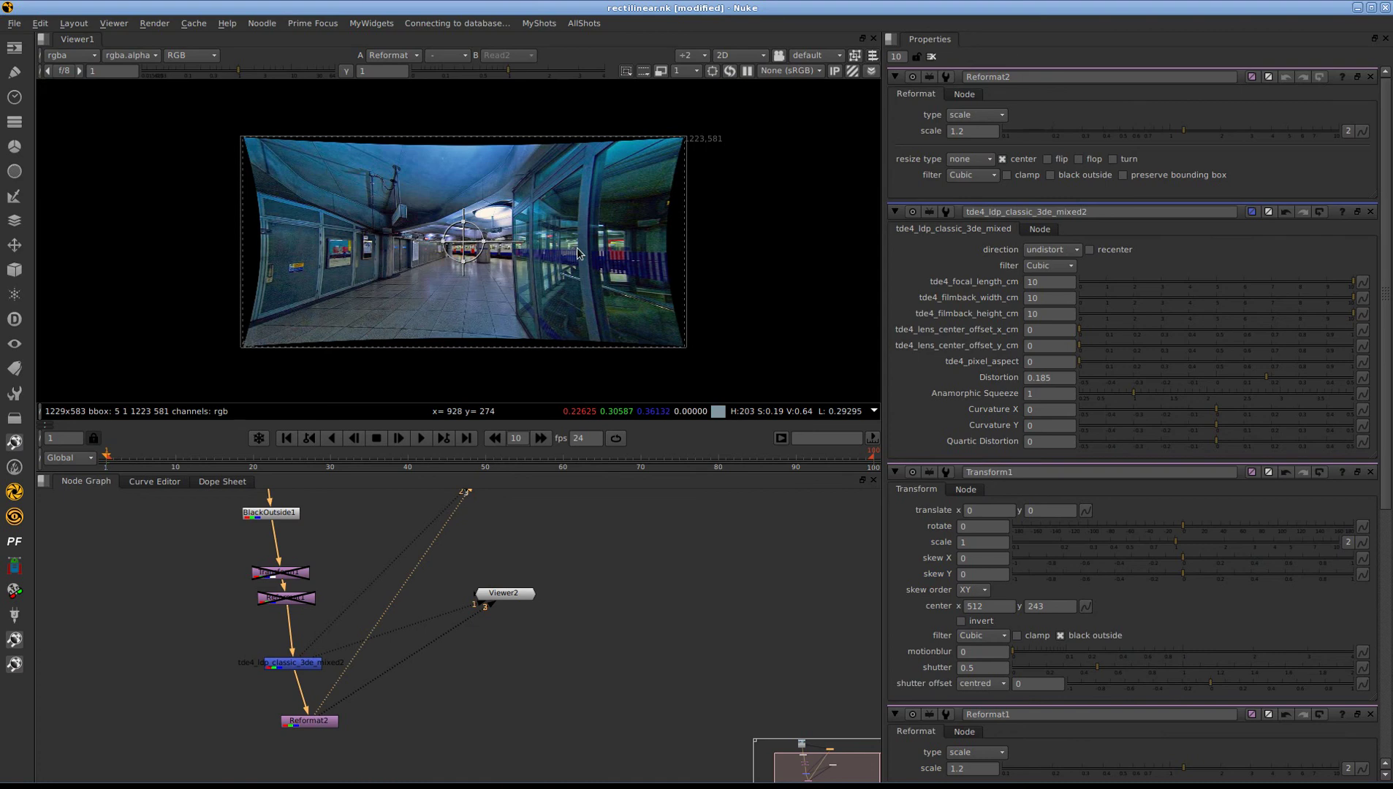
{"action": "key", "text": "2"}
{"action": "key", "text": "1"}
{"action": "key", "text": "2"}
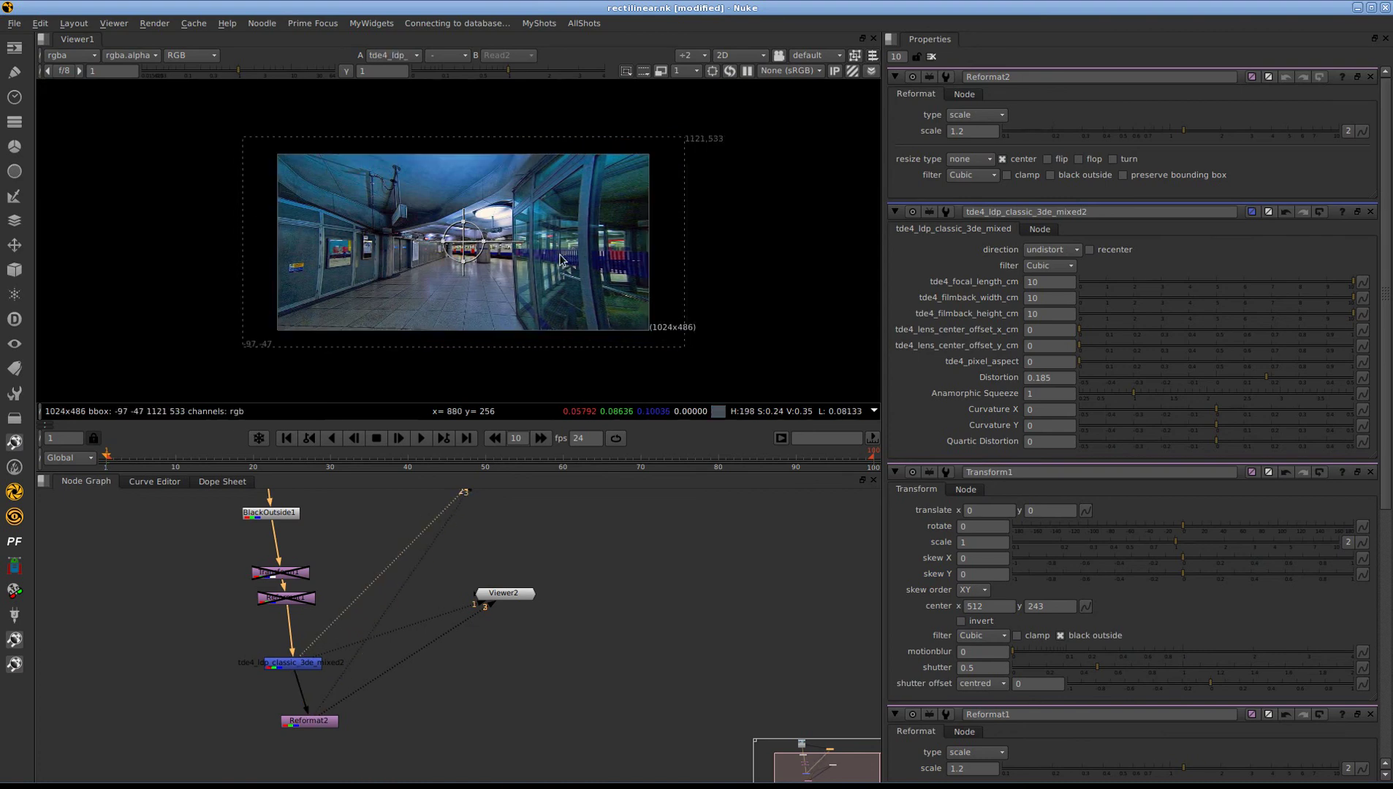
{"action": "key", "text": "1"}
{"action": "key", "text": "2"}
{"action": "key", "text": "1"}
{"action": "key", "text": "2"}
{"action": "key", "text": "1"}
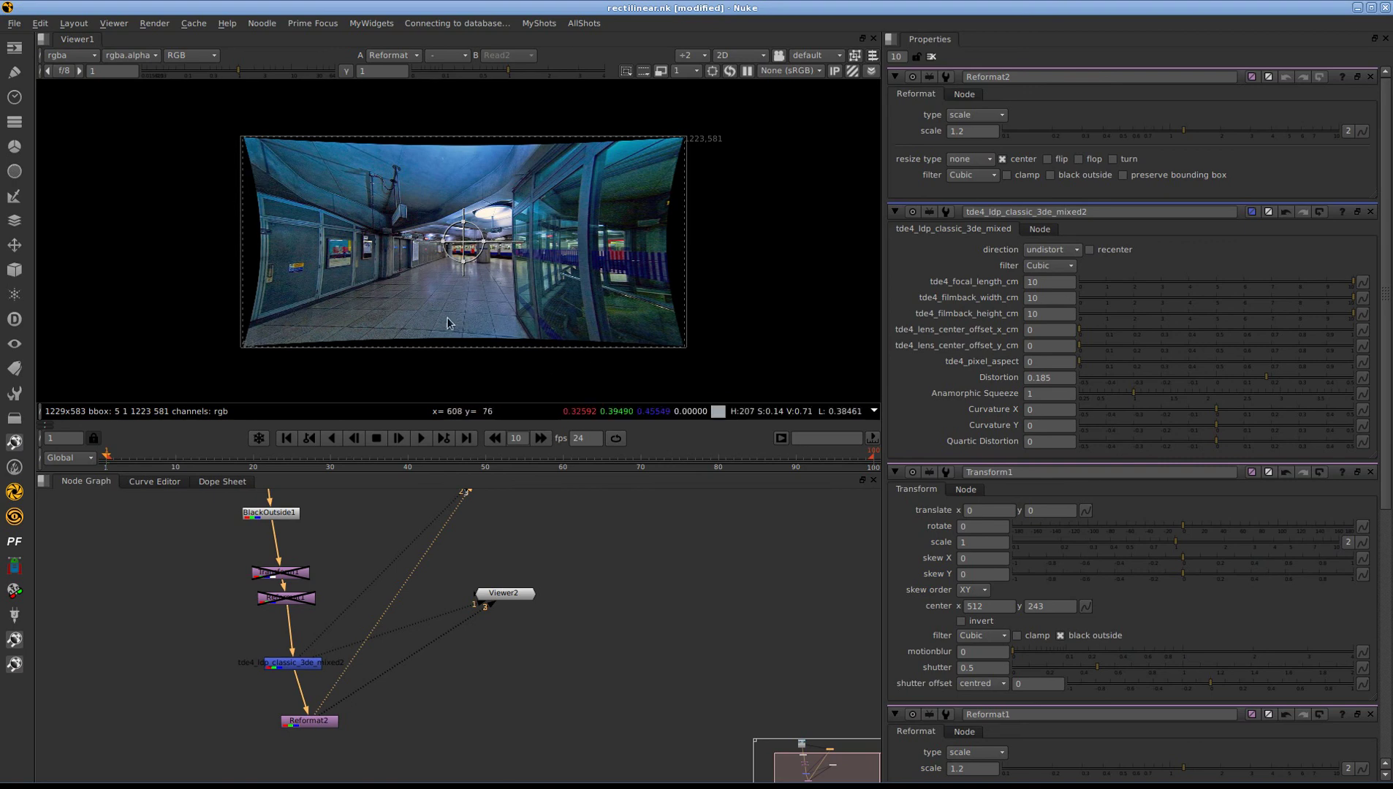
{"action": "key", "text": "2"}
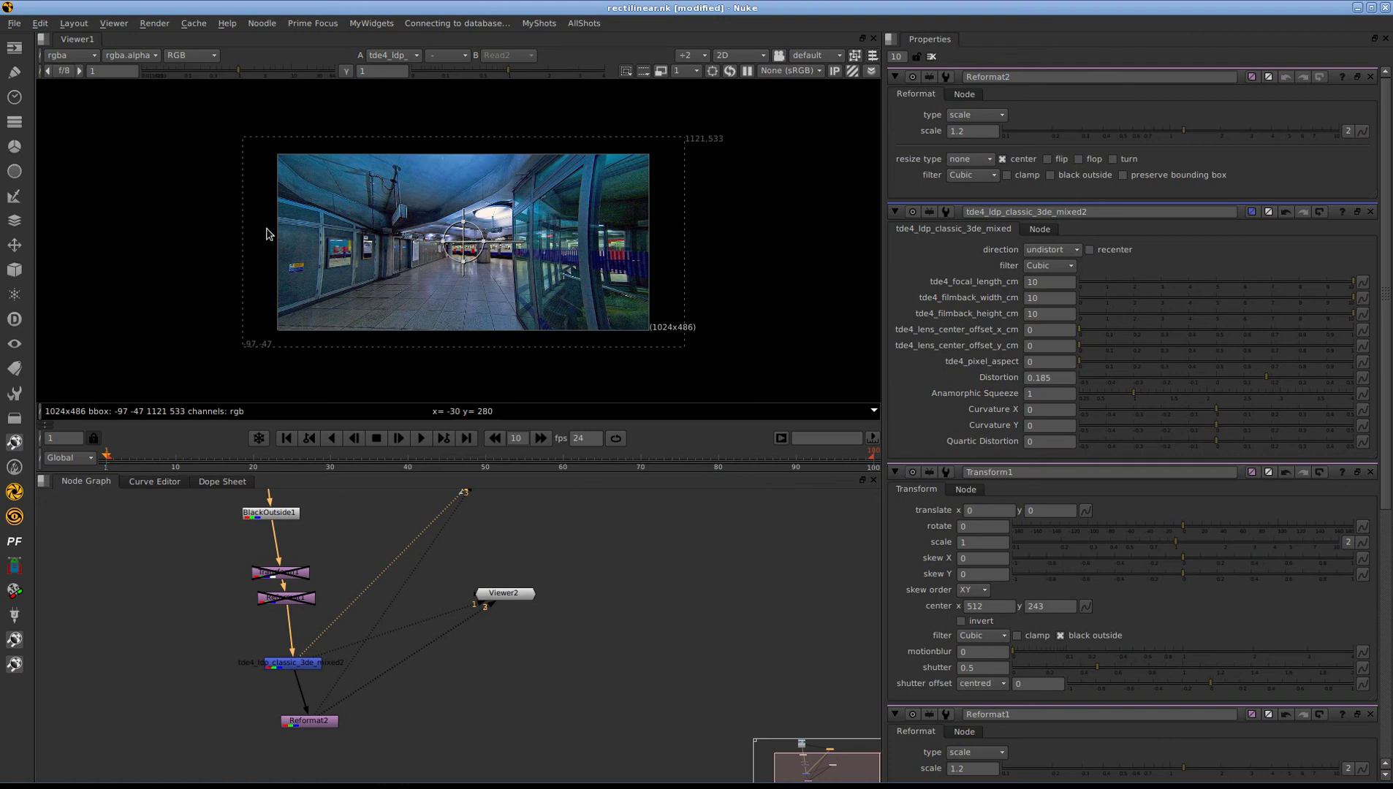
{"action": "key", "text": "1"}
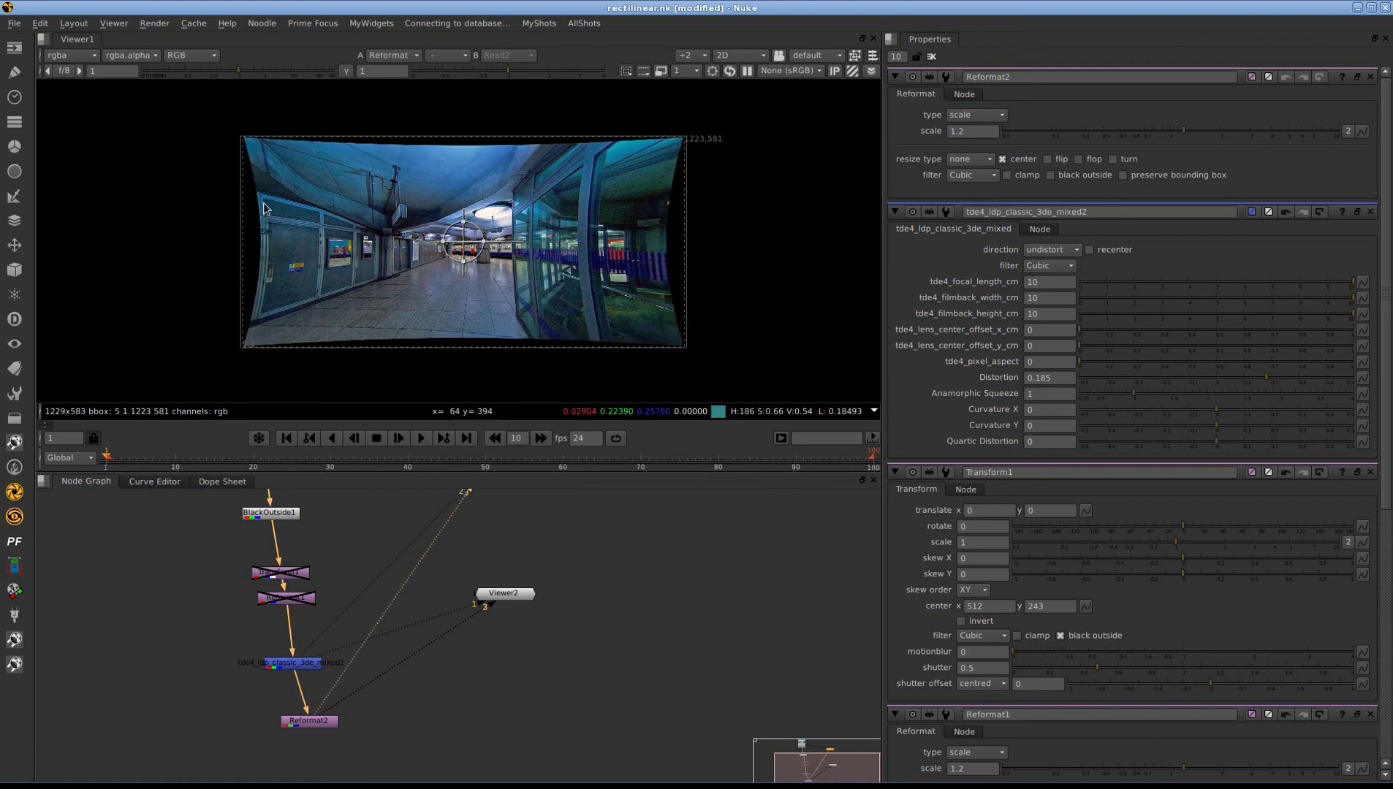